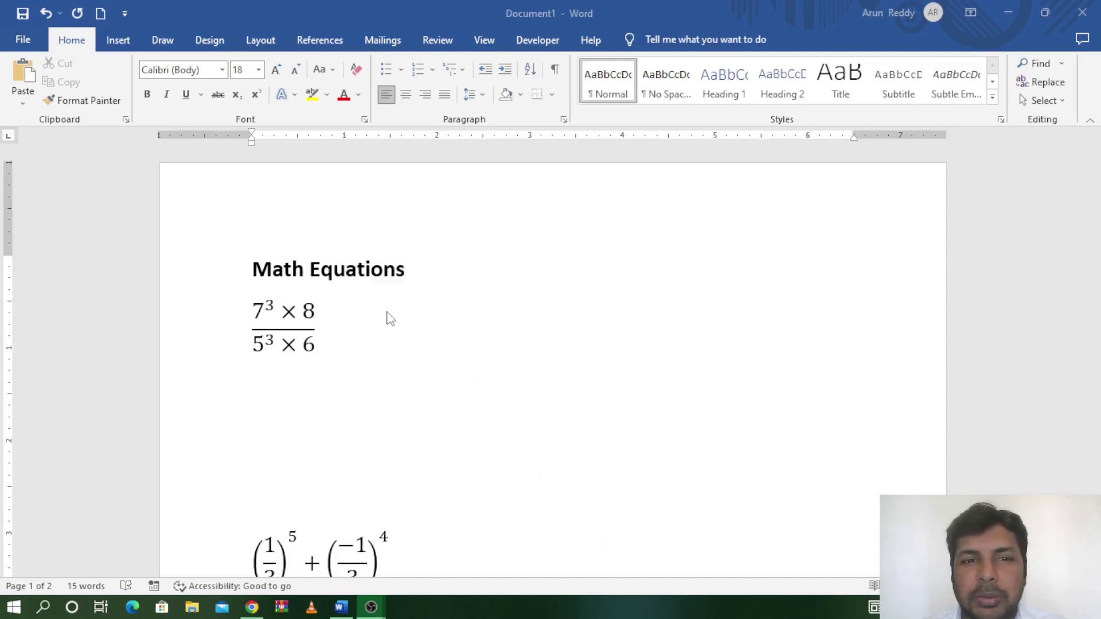
- Put the insertion point on the empty line below the example fraction in the Word document
left_click(252, 276)
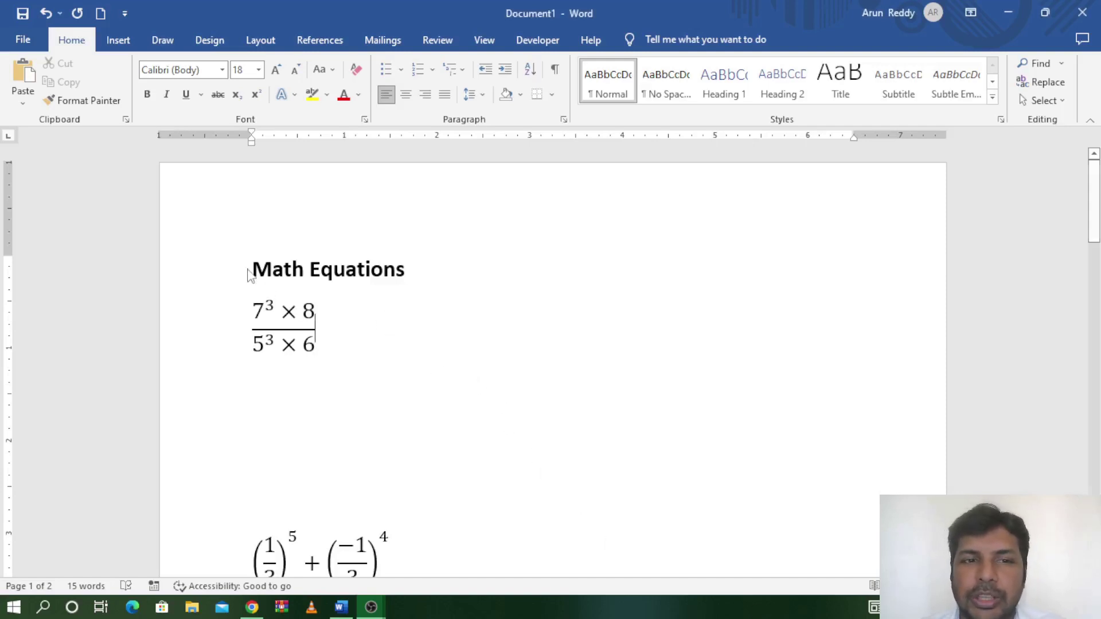
left_click_drag(257, 269, 418, 269)
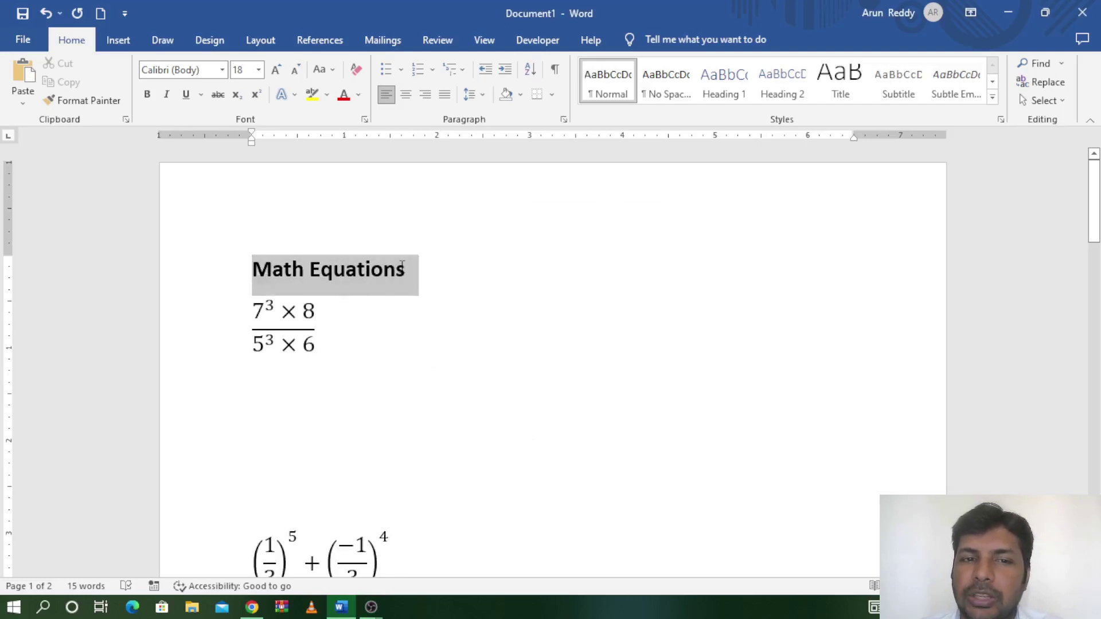
left_click(573, 420)
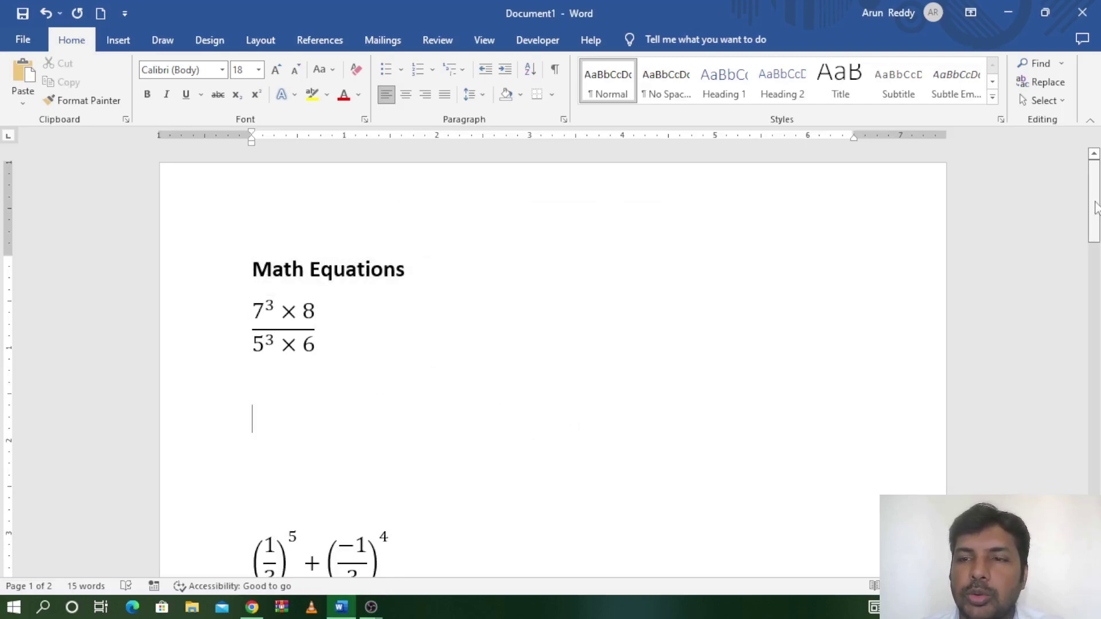
mouse_move(1097, 190)
left_mouse_down()
mouse_move(1099, 488)
mouse_move(1100, 458)
left_mouse_up()
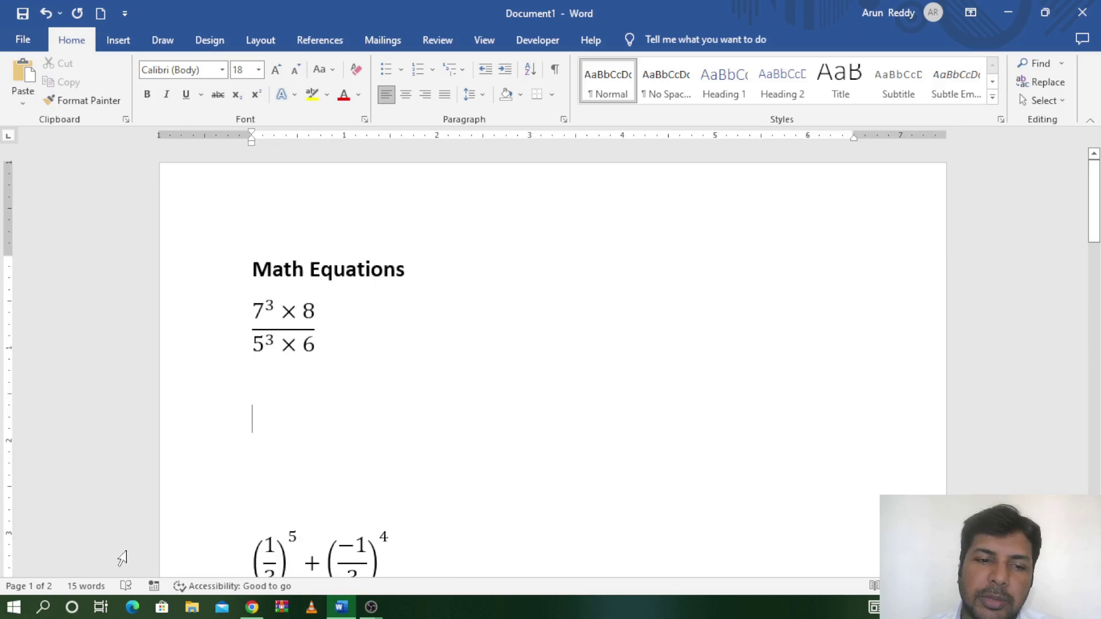
left_click(252, 608)
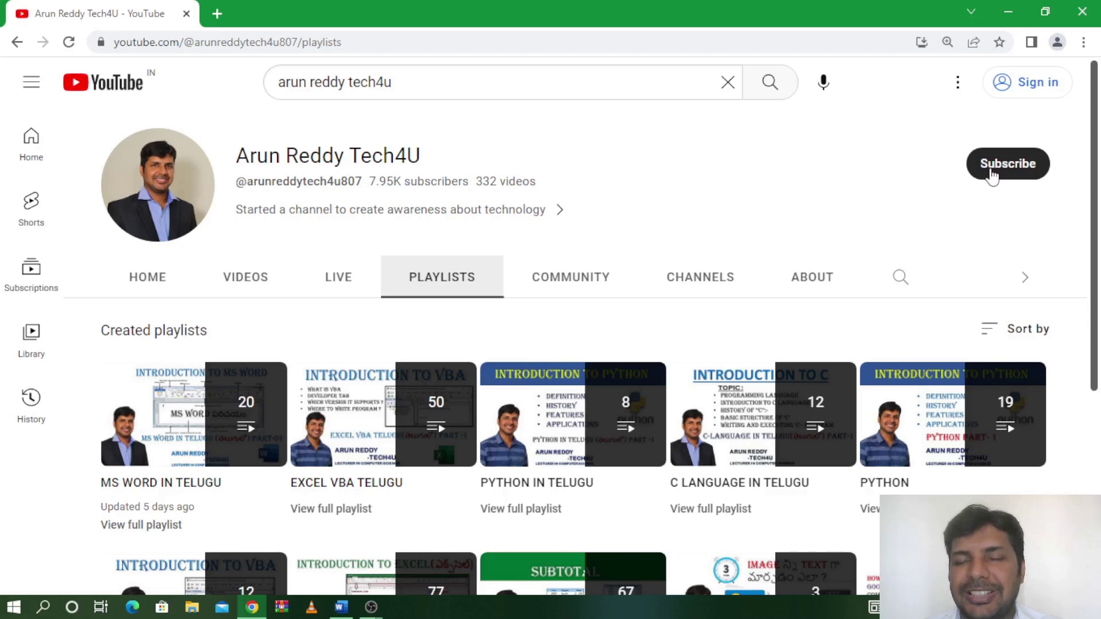
left_click(1008, 12)
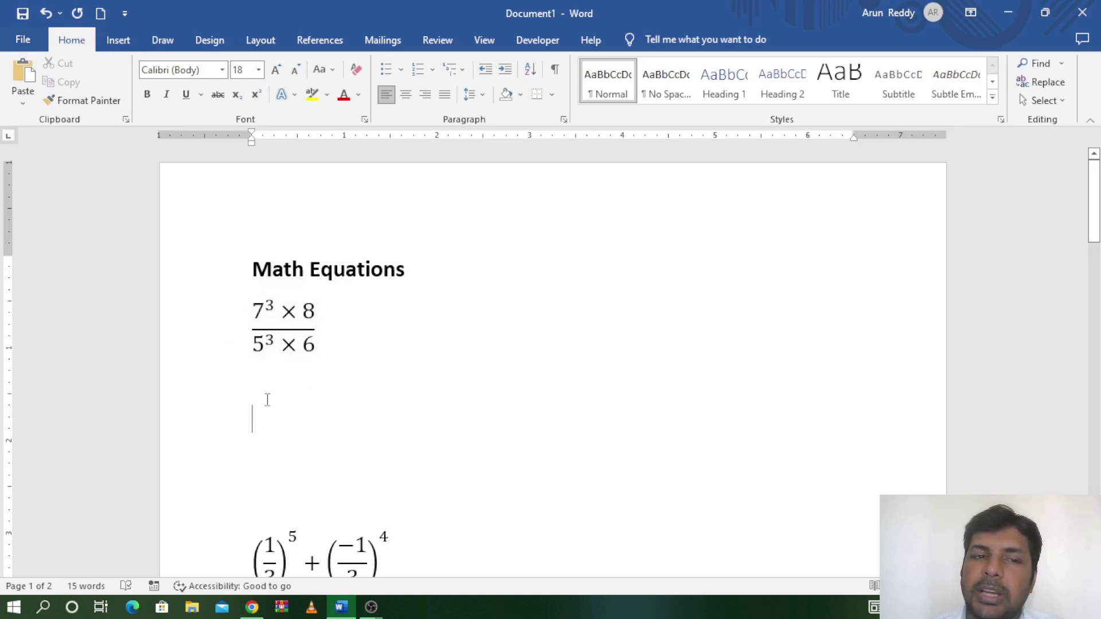
- Insert a new blank equation from the Insert tab's Equation gallery
left_click(121, 41)
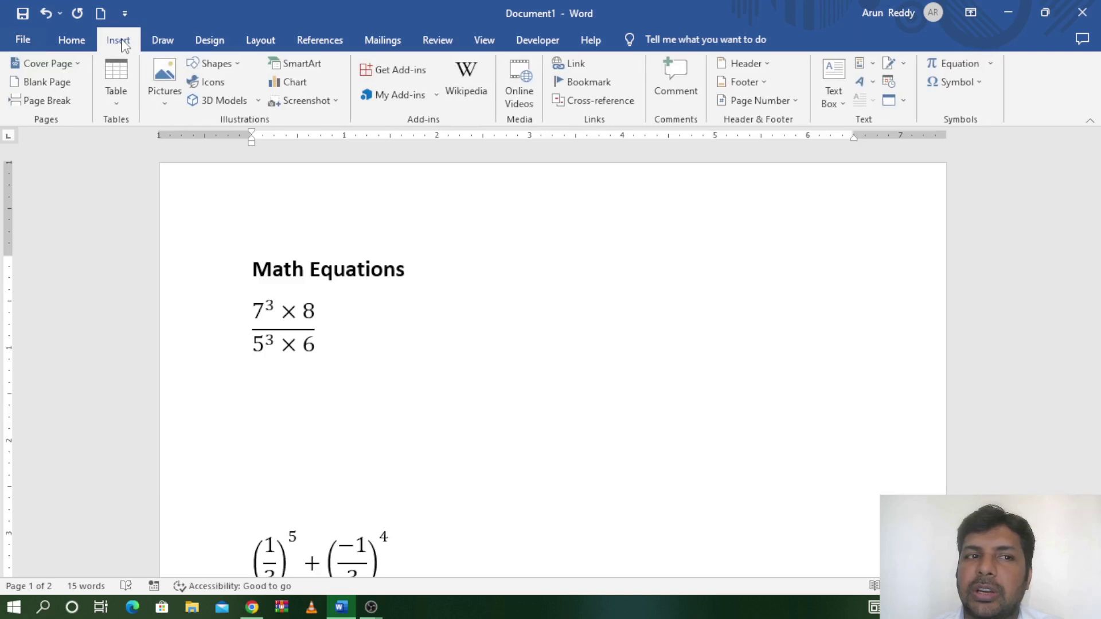
left_click(991, 63)
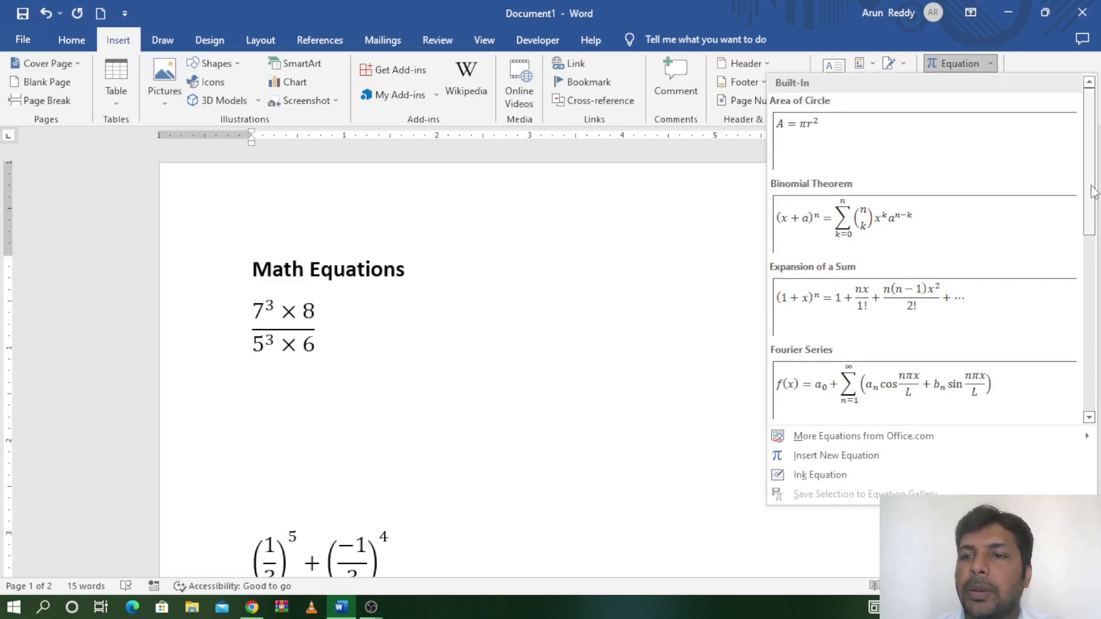
scroll(1098, 227, "down", 1)
left_click_drag(1099, 227, 1099, 314)
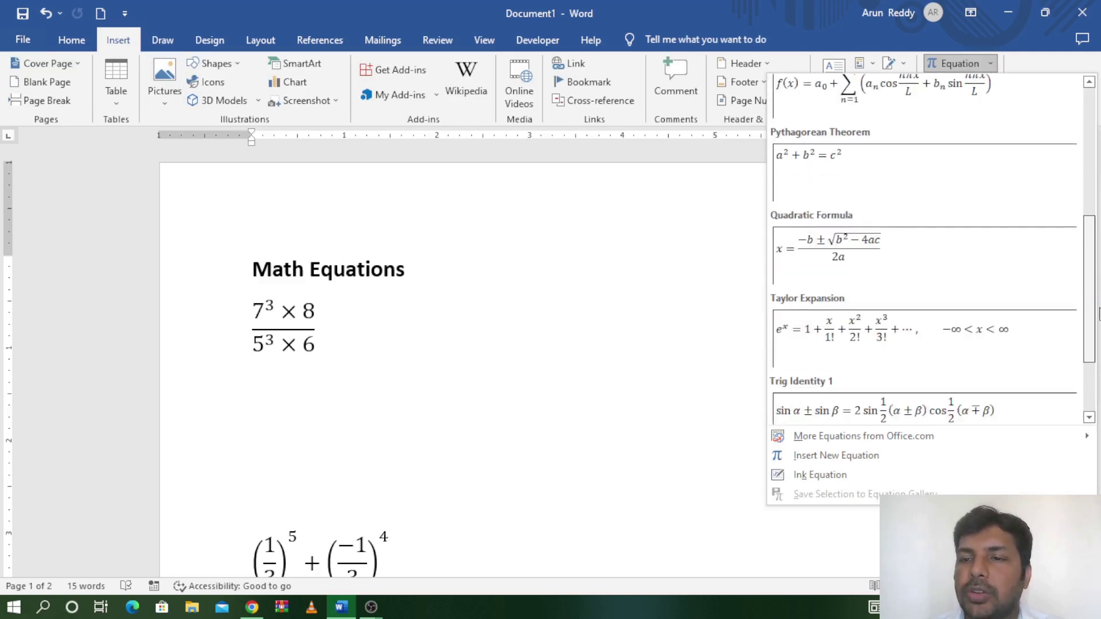
left_click_drag(1099, 314, 1088, 389)
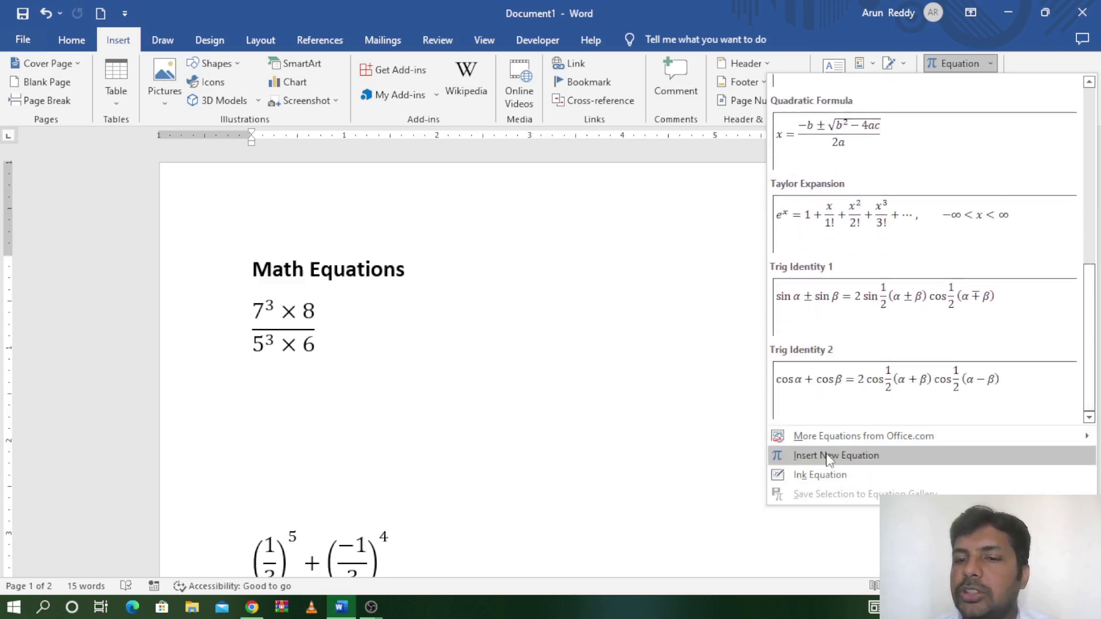
left_click(845, 456)
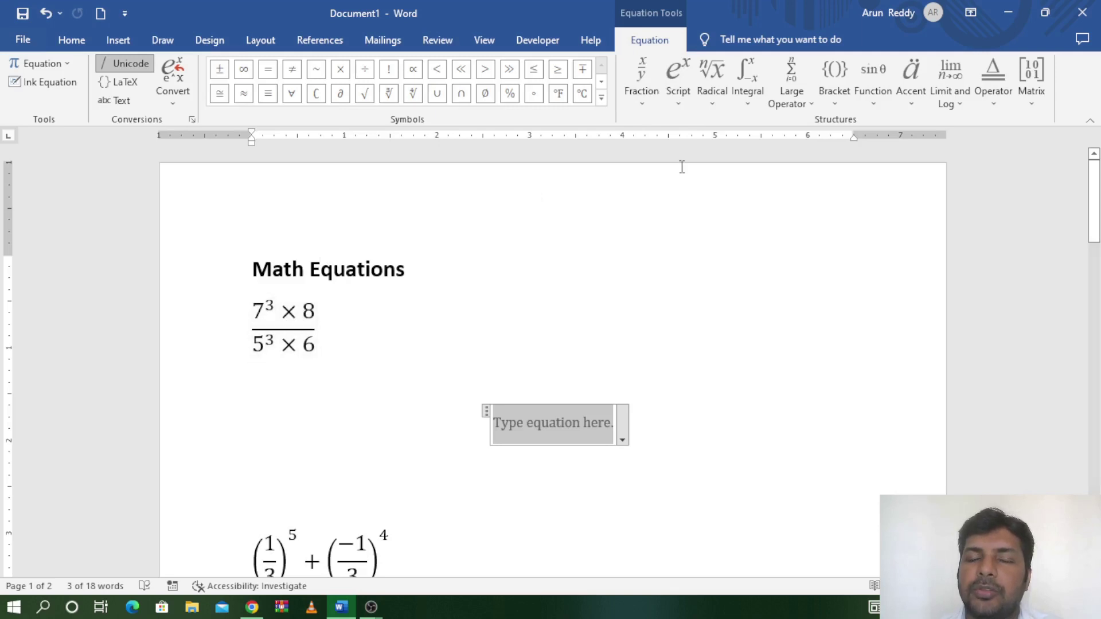
- Insert a stacked fraction and enter 7³ in its numerator
left_click(644, 101)
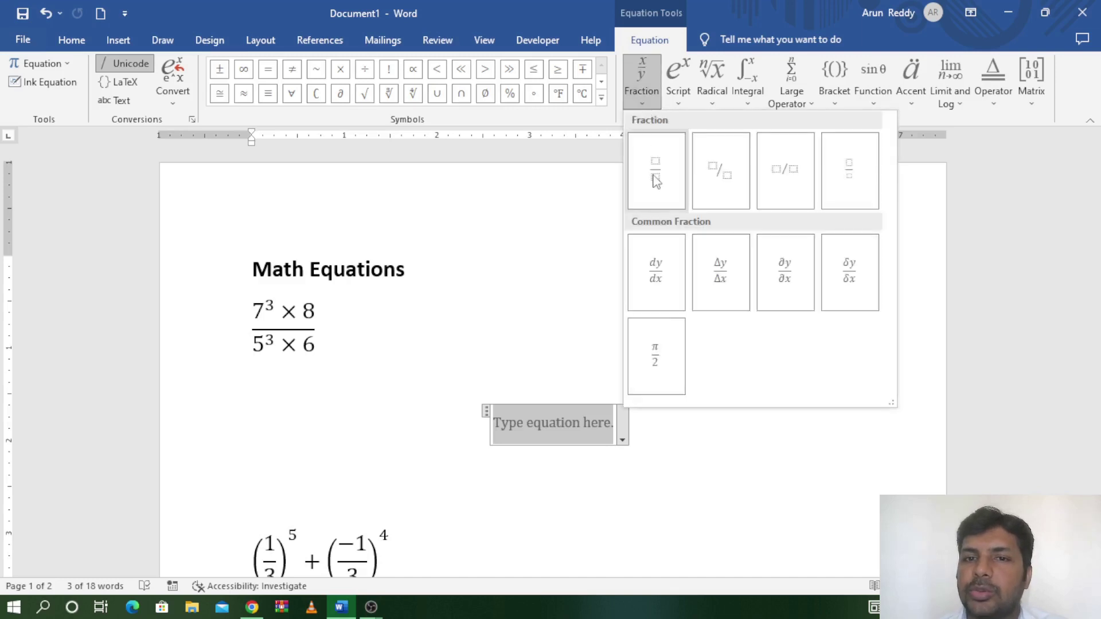
left_click(655, 179)
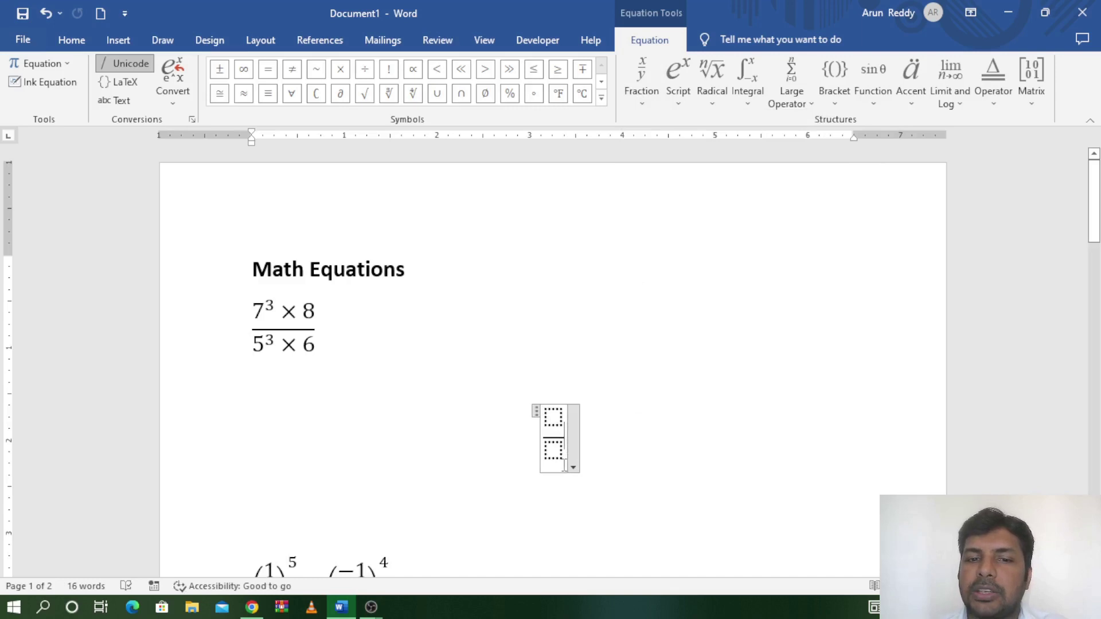
left_click(554, 415)
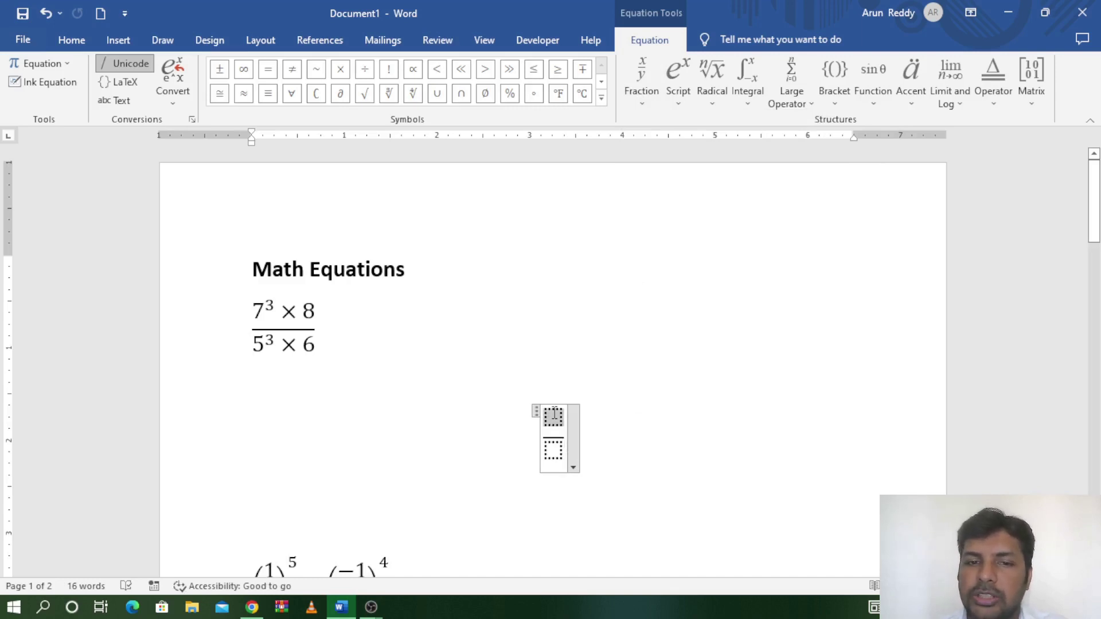
type("7")
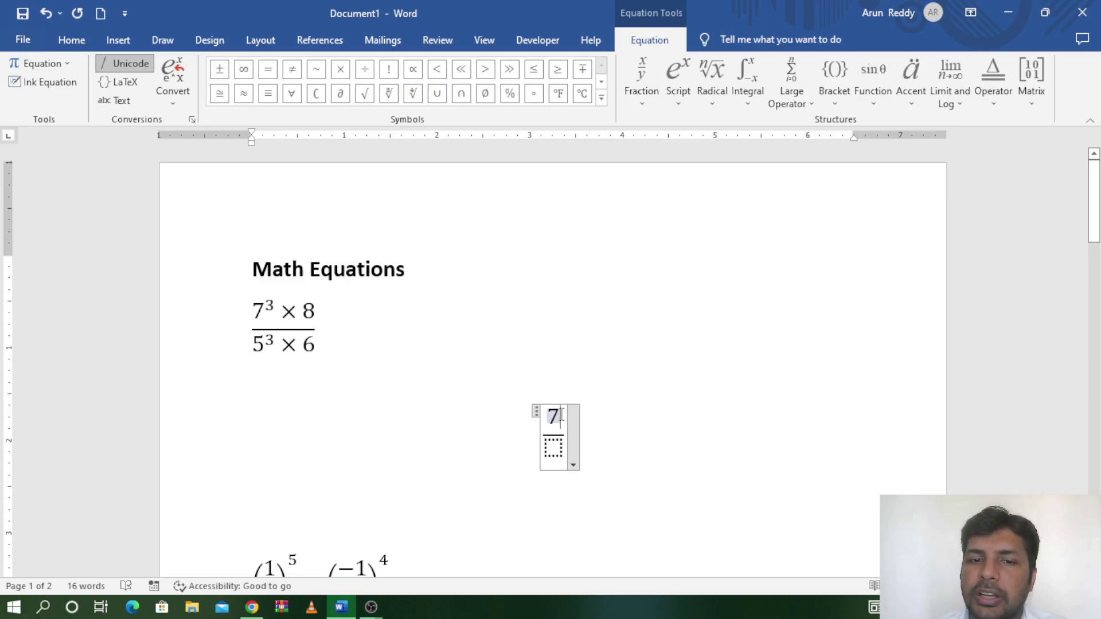
double_click(554, 415)
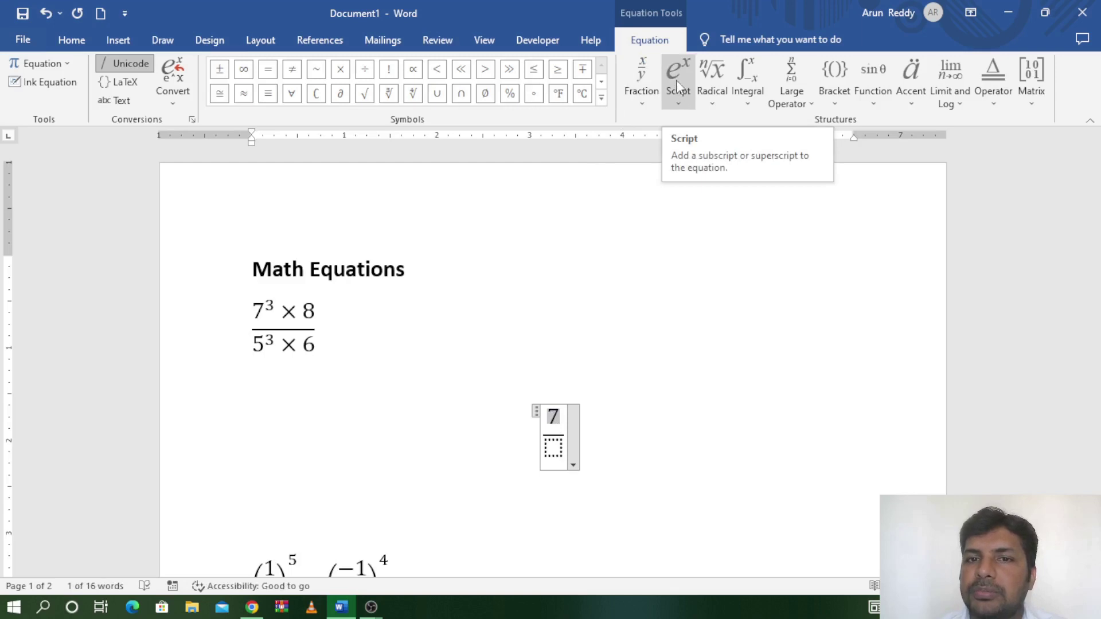
left_click(683, 67)
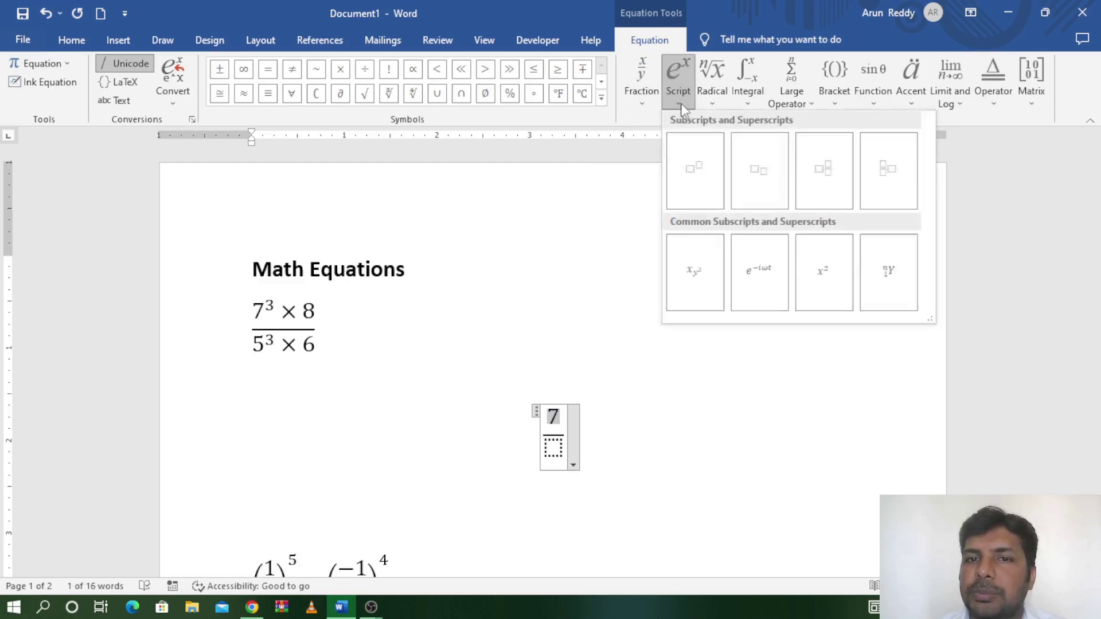
left_click(696, 176)
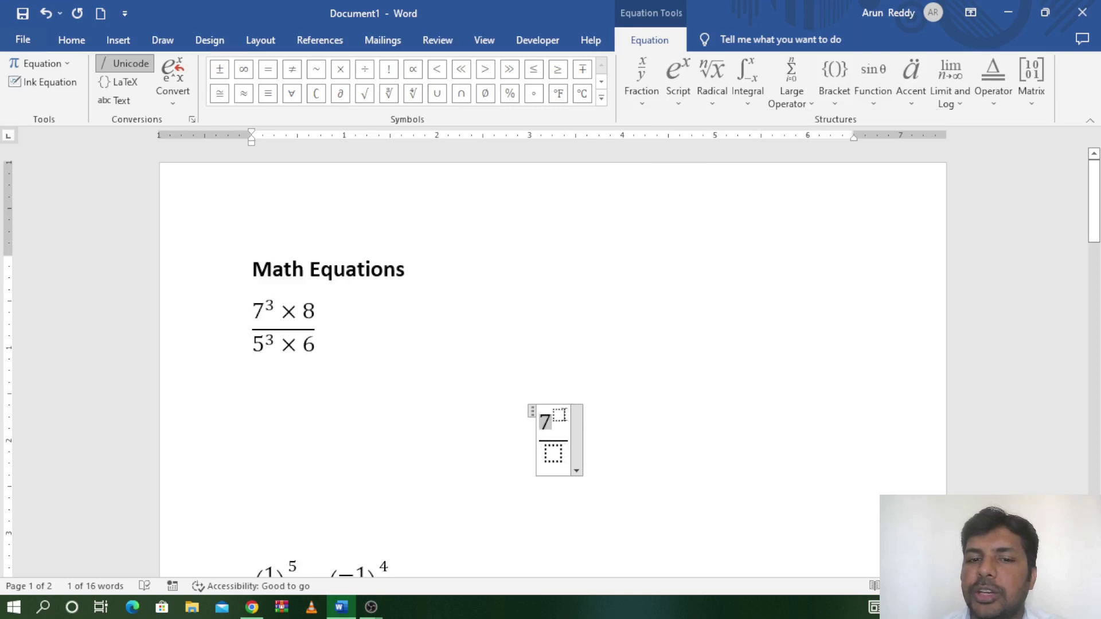
left_click(560, 414)
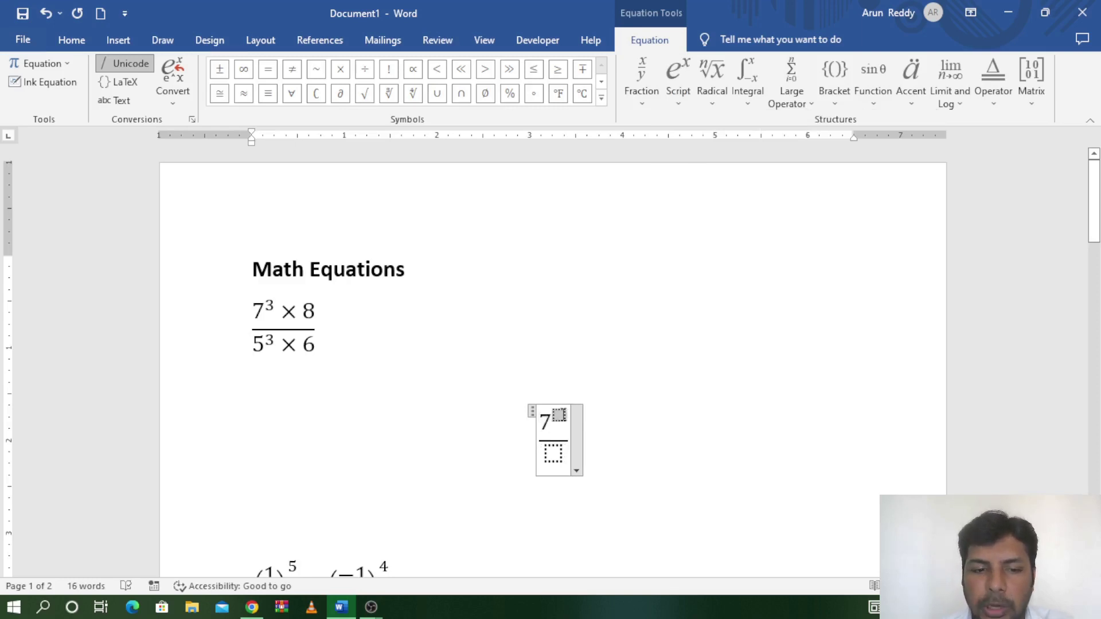
type("3")
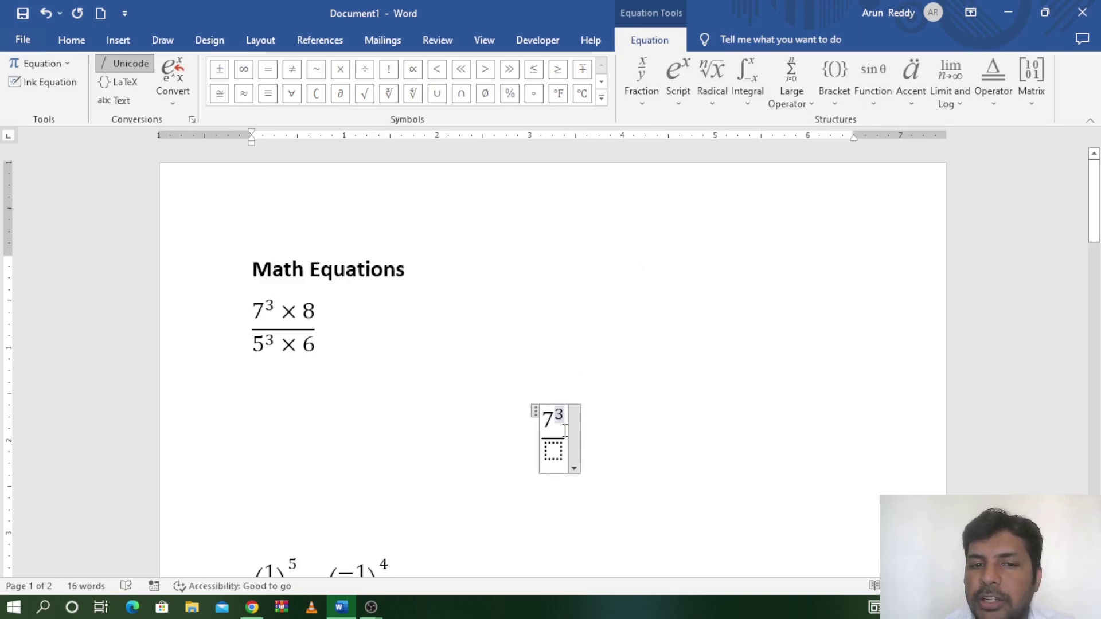
- Complete the numerator as 7³ × 8, with × and 8 on the baseline
key("Right")
key("Right")
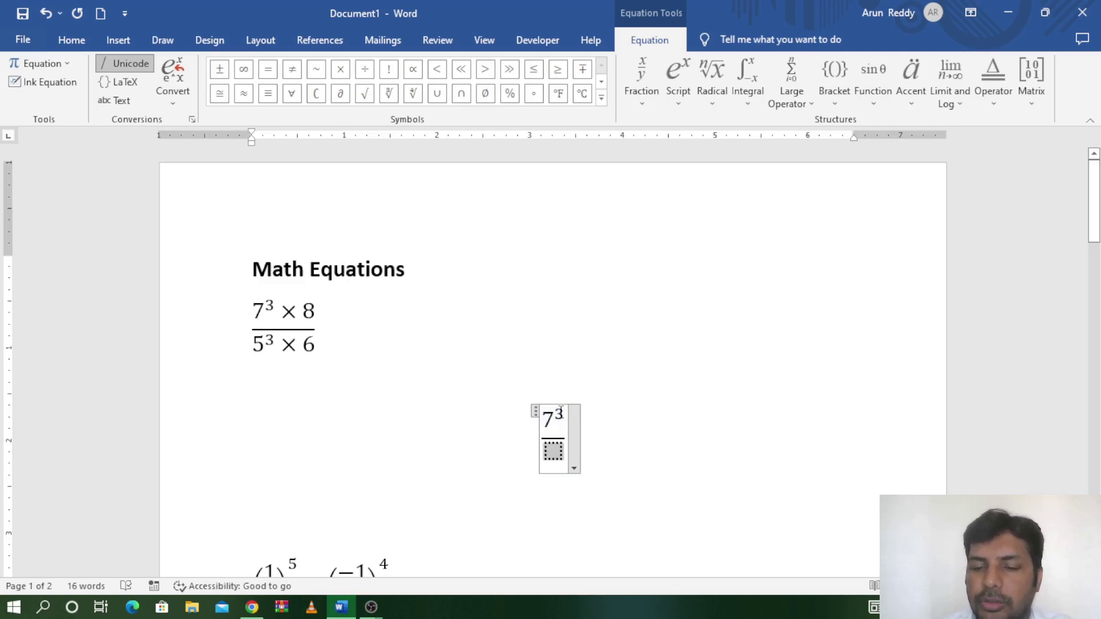
left_click(561, 411)
left_click(560, 411)
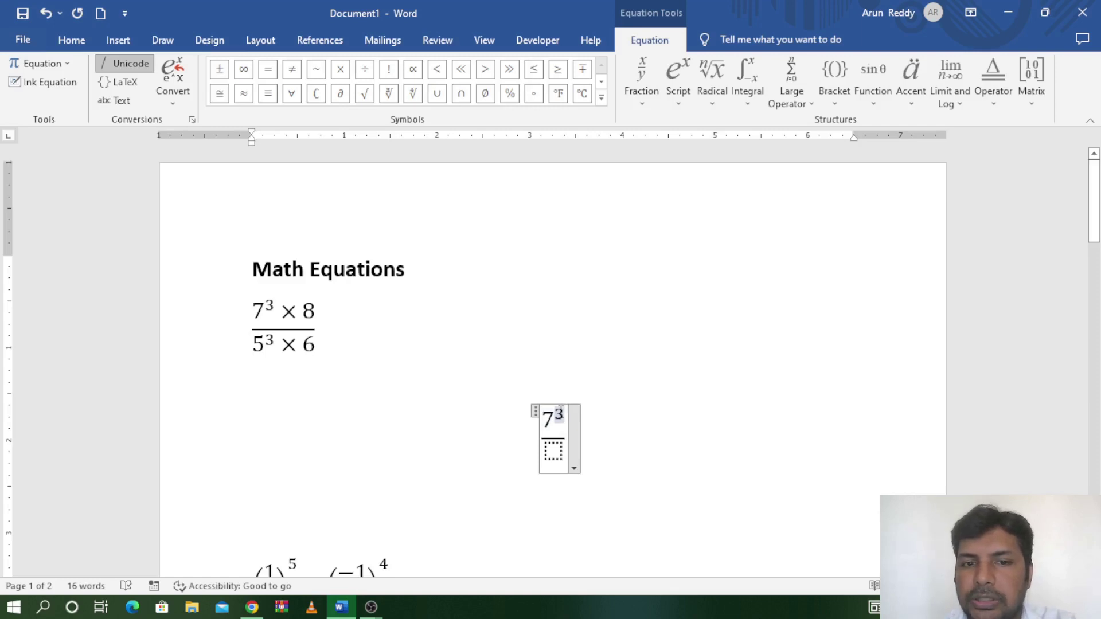
left_click(340, 69)
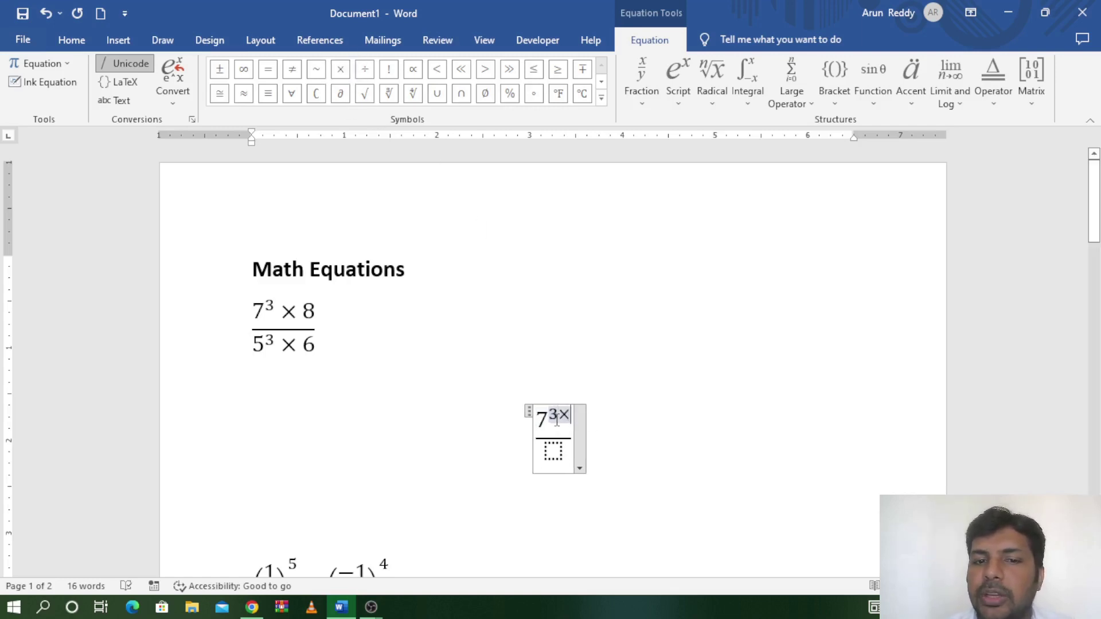
key("BackSpace")
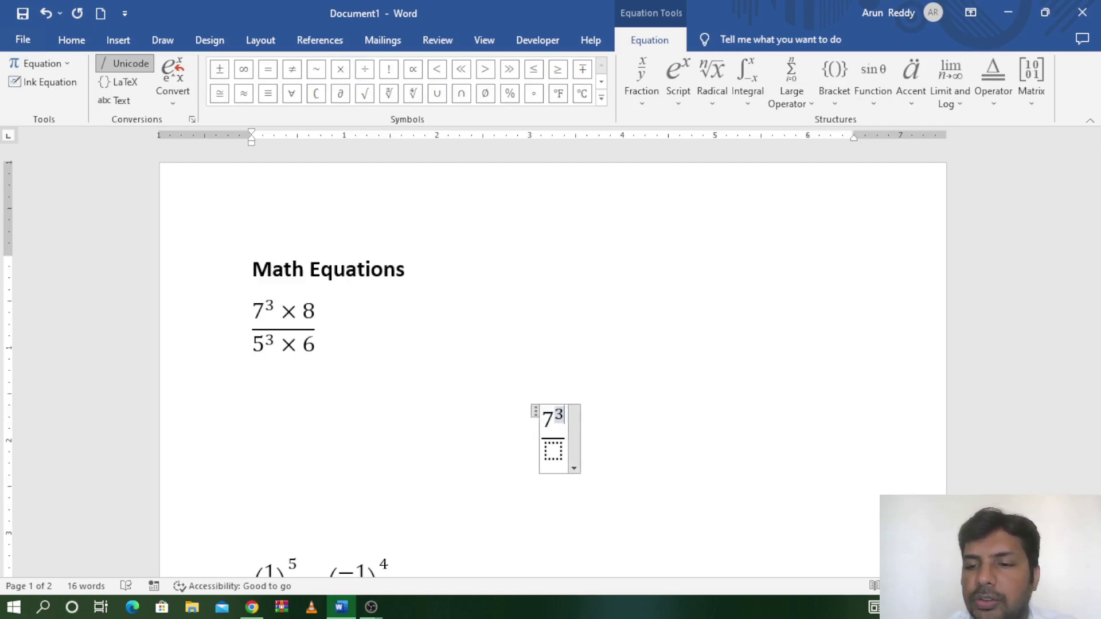
key("Right")
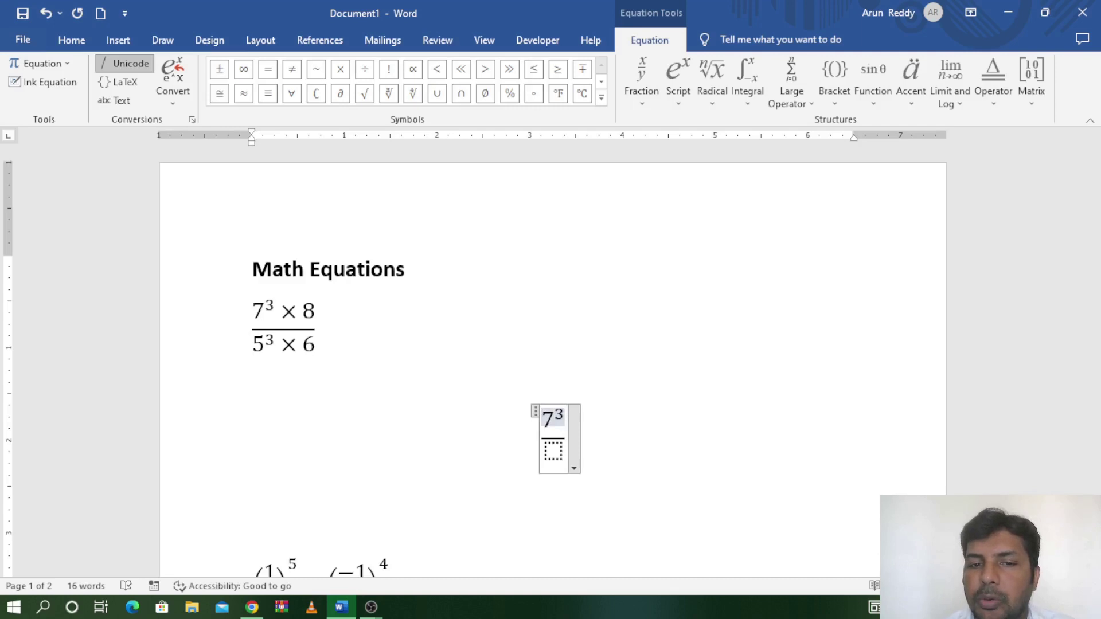
left_click(342, 70)
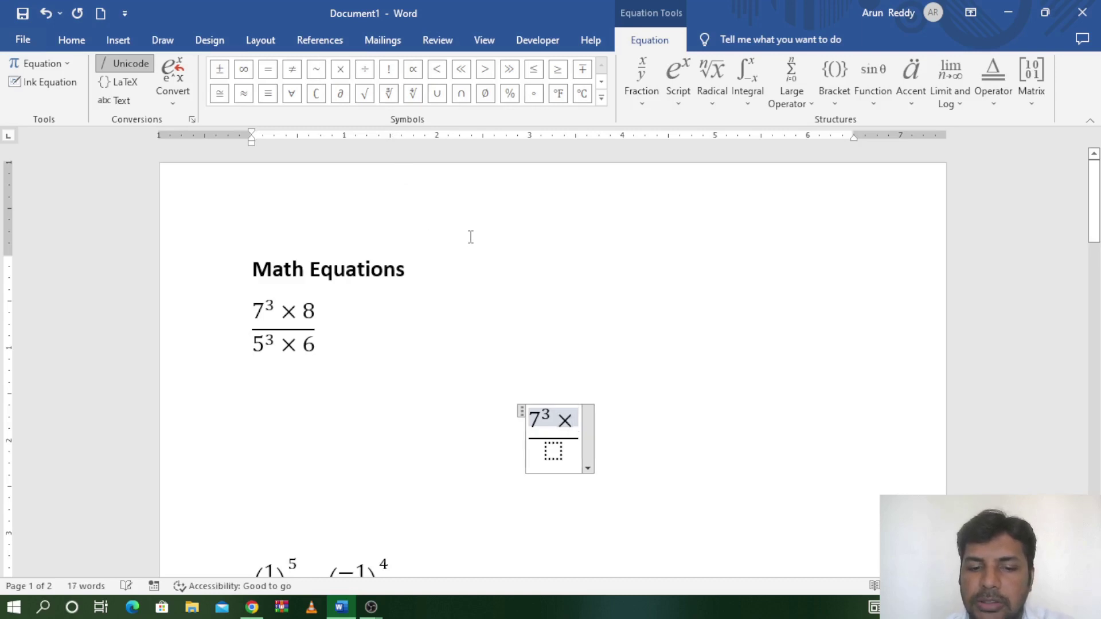
type(" 8")
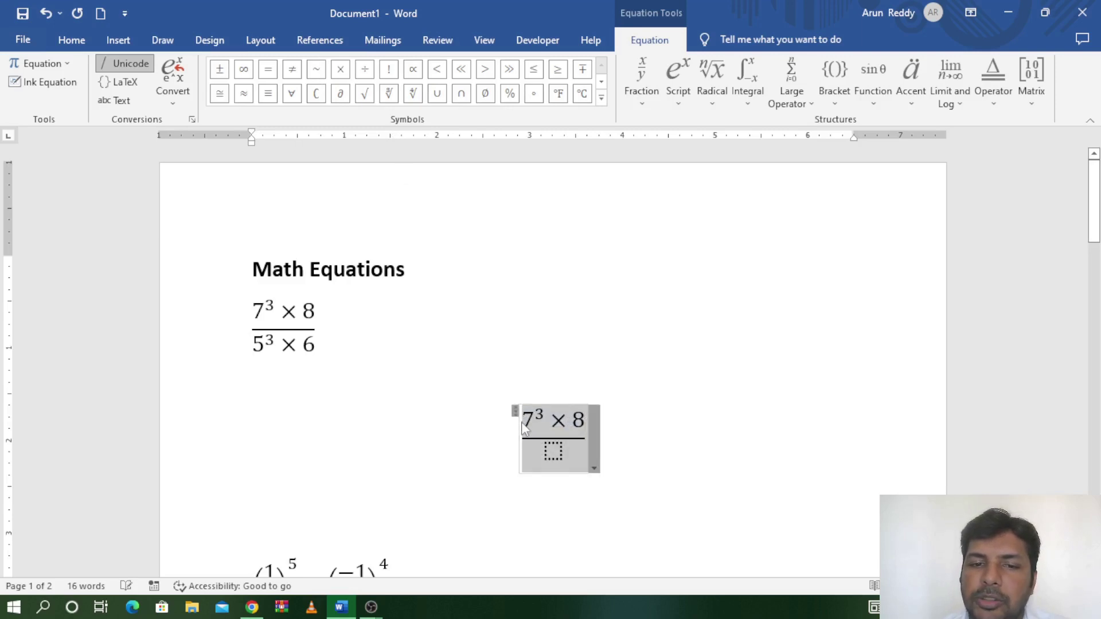
- Paste 7³ × 8 into the empty denominator and change its 7 to 5
left_click(549, 421)
left_click_drag(578, 420, 527, 422)
key("ctrl+c")
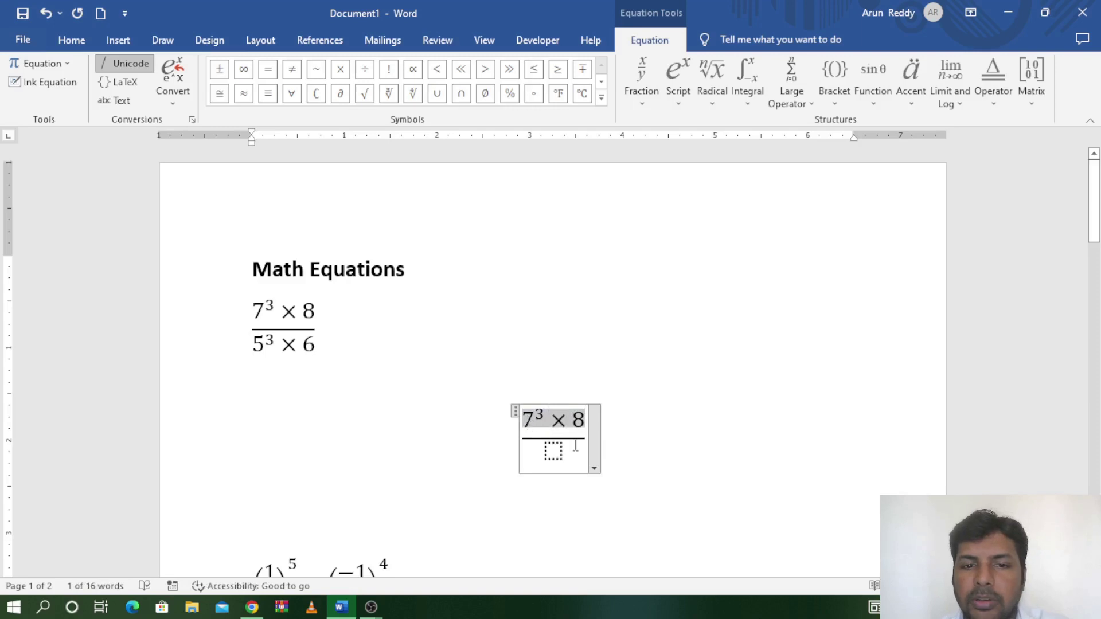
left_click(554, 451)
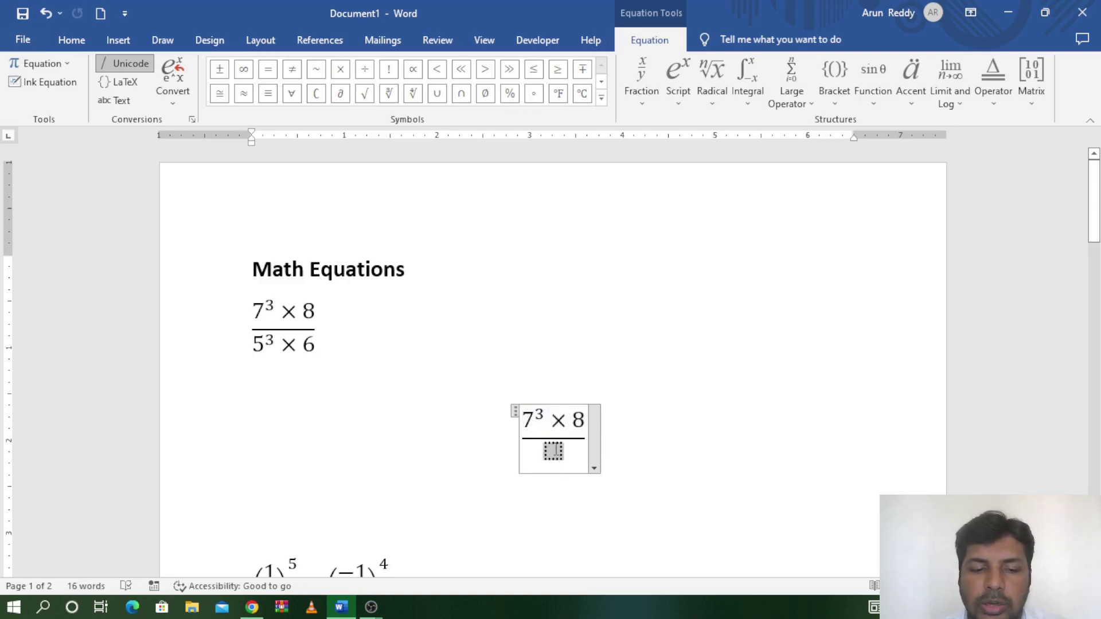
key("ctrl+v")
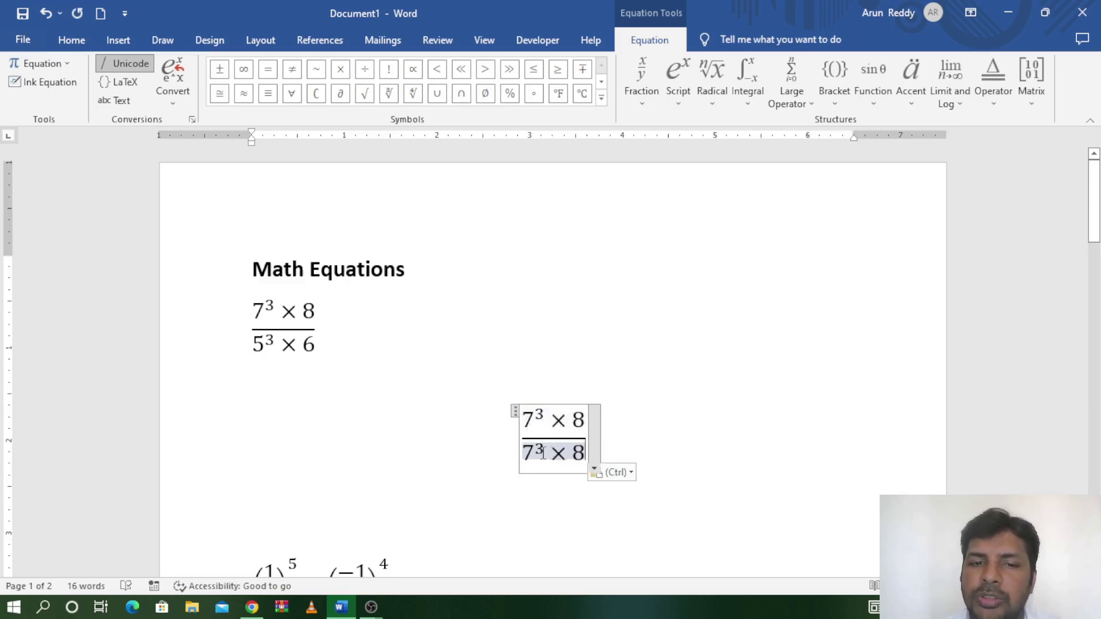
left_click(535, 453)
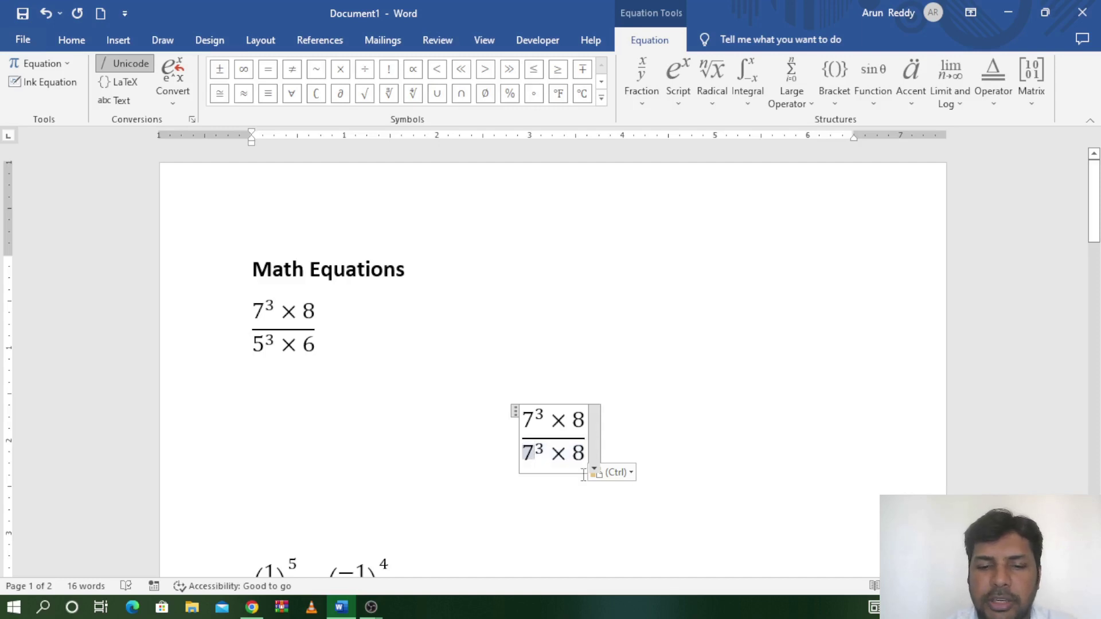
key("BackSpace")
type("5")
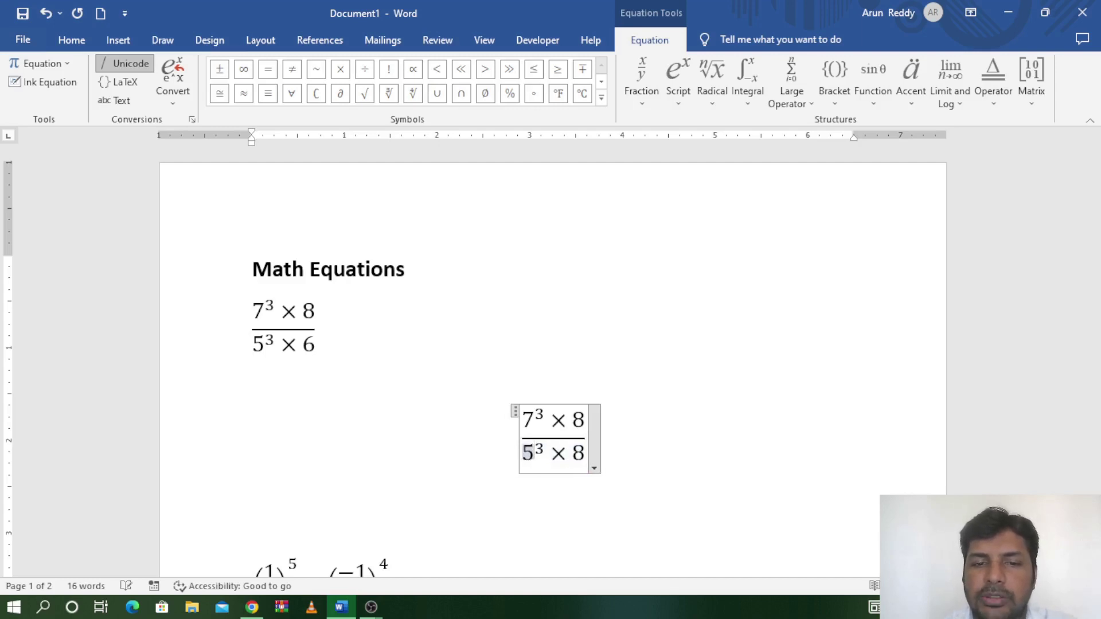
- Change the denominator's 8 to 6 so it reads 5³ × 6
left_click_drag(583, 453, 523, 453)
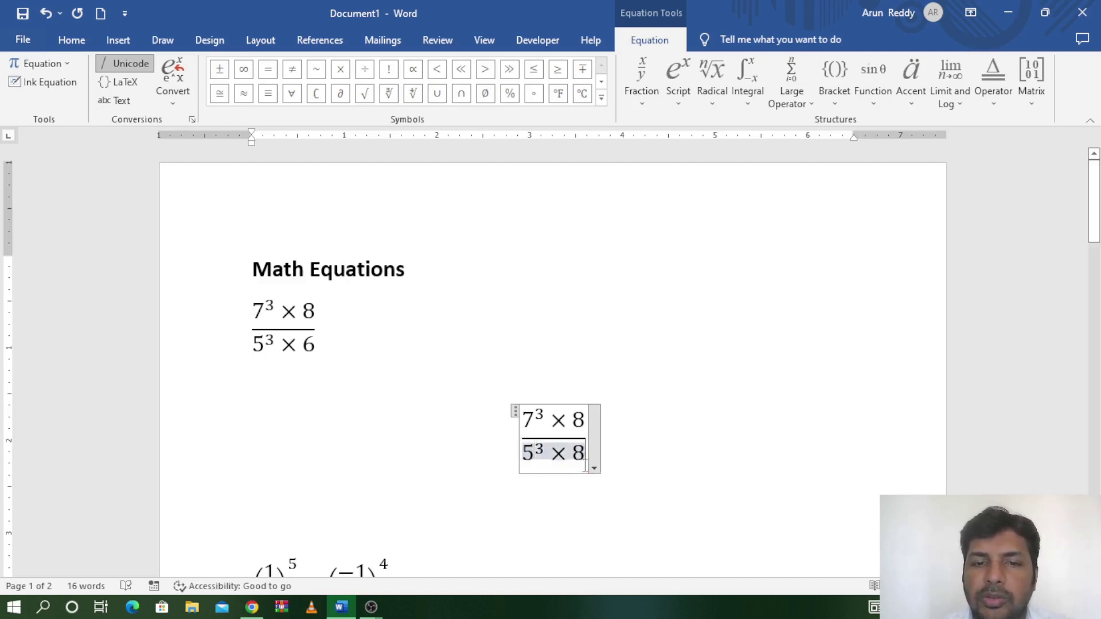
key("BackSpace")
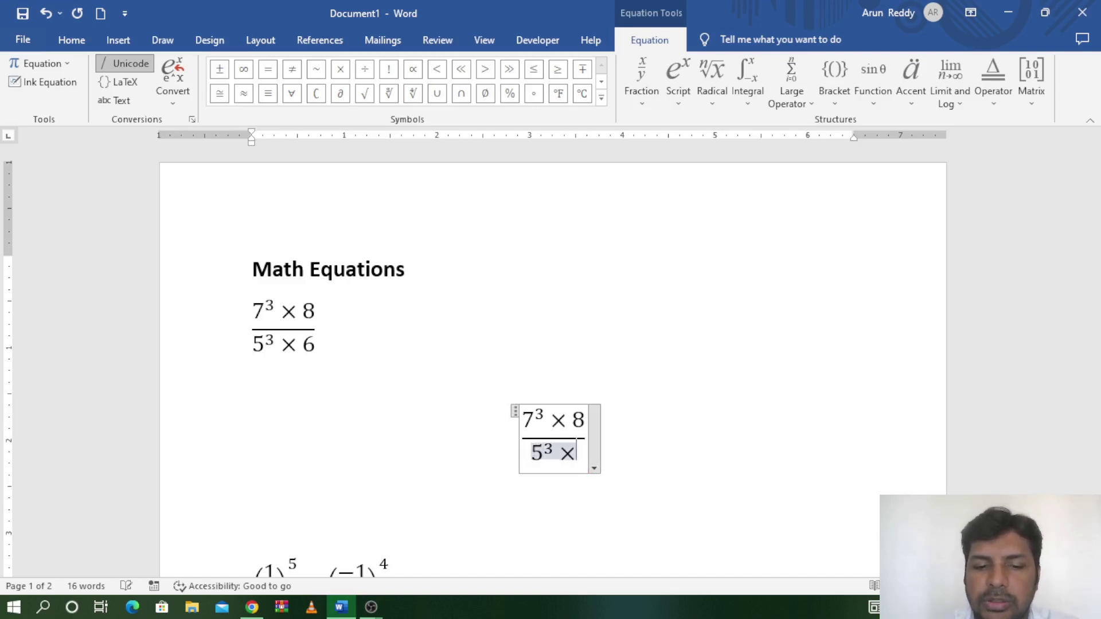
type(" 6")
left_click(732, 418)
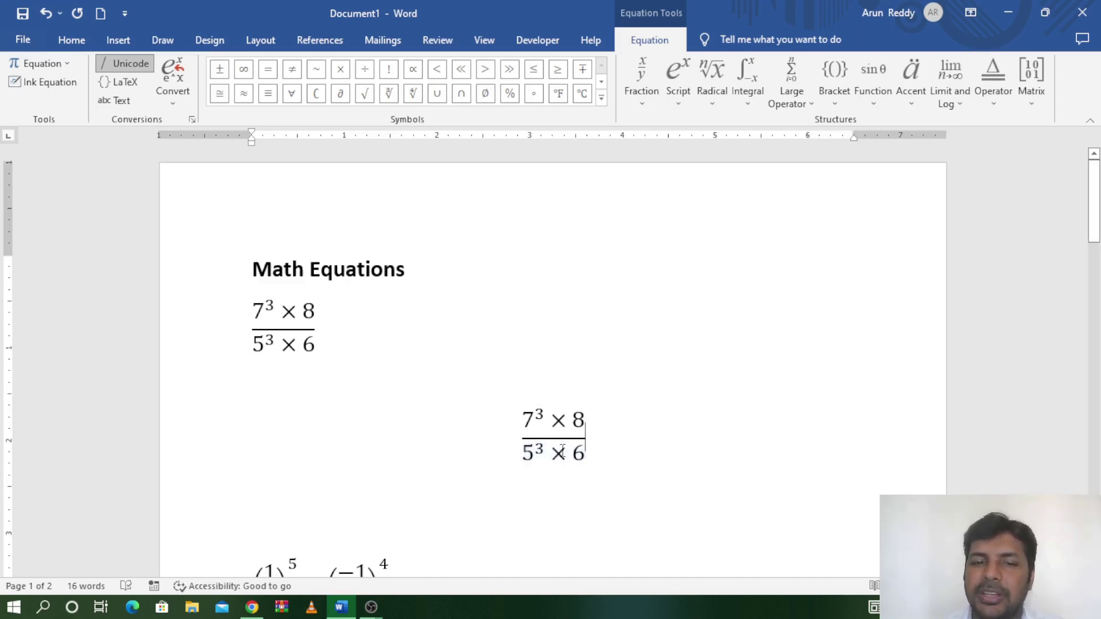
left_click(596, 475)
left_click(595, 471)
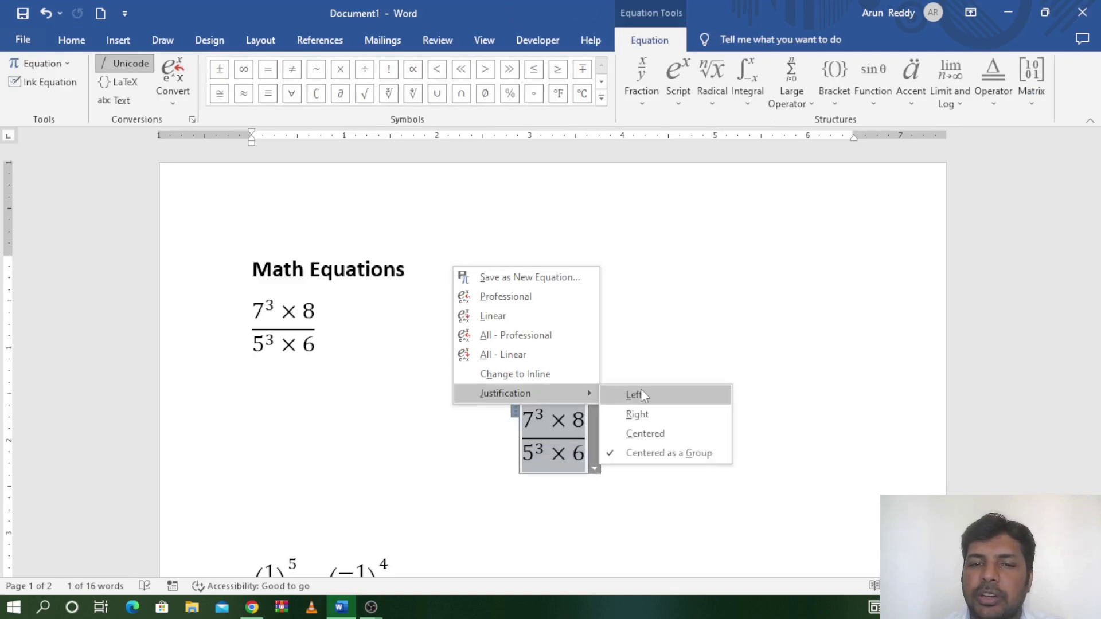
- Set the 7³ × 8 over 5³ × 6 equation to Left justification, then place the caret below the next equation
left_click(641, 389)
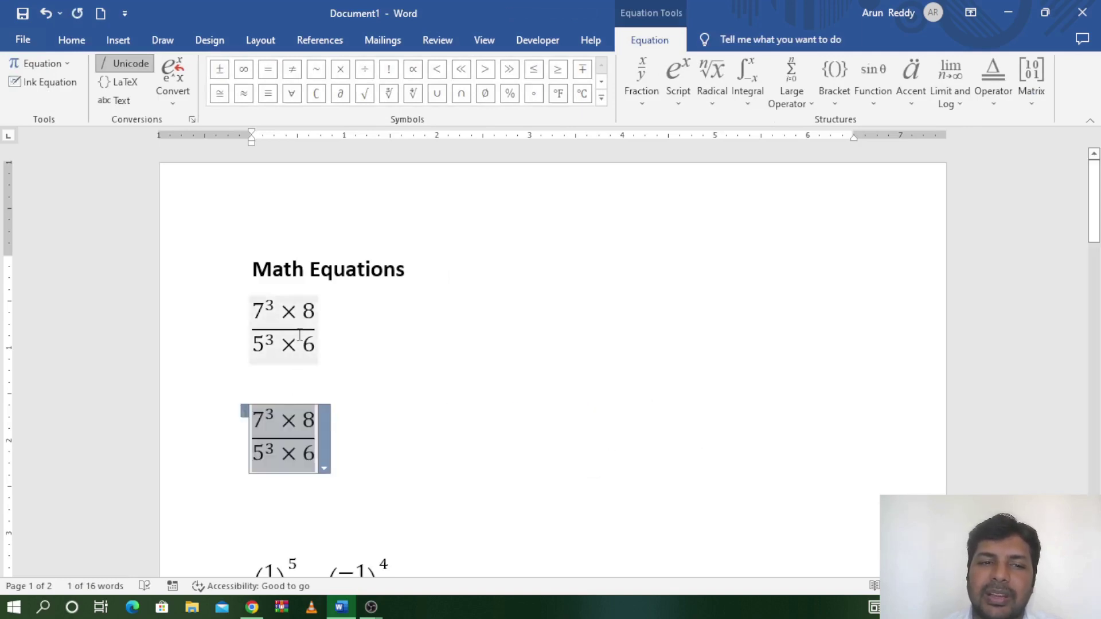
left_click_drag(1097, 213, 1097, 268)
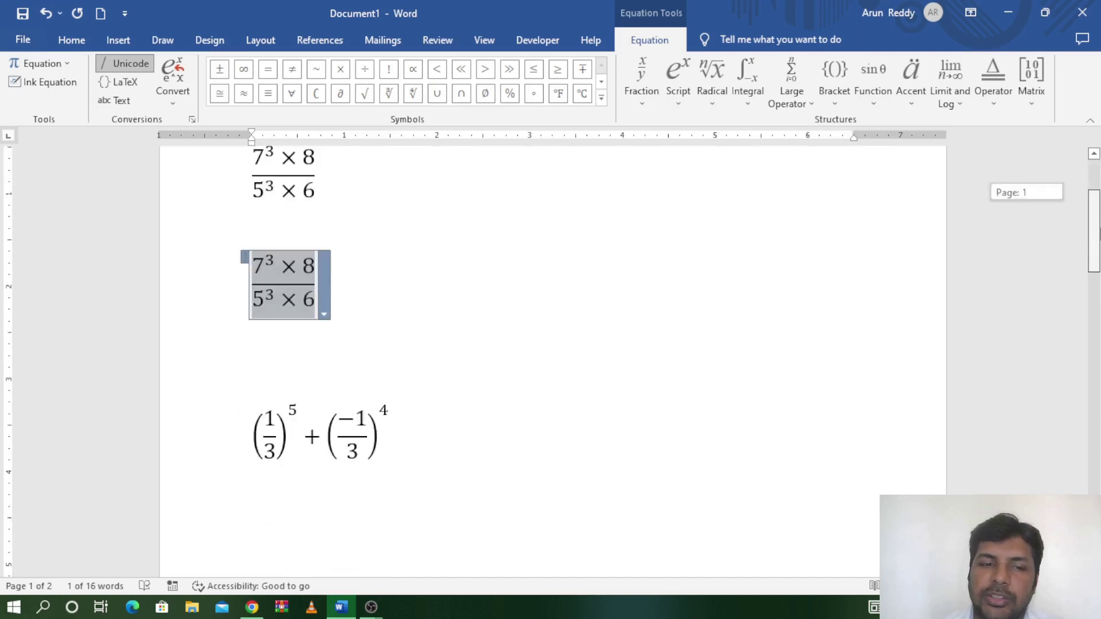
left_click(289, 352)
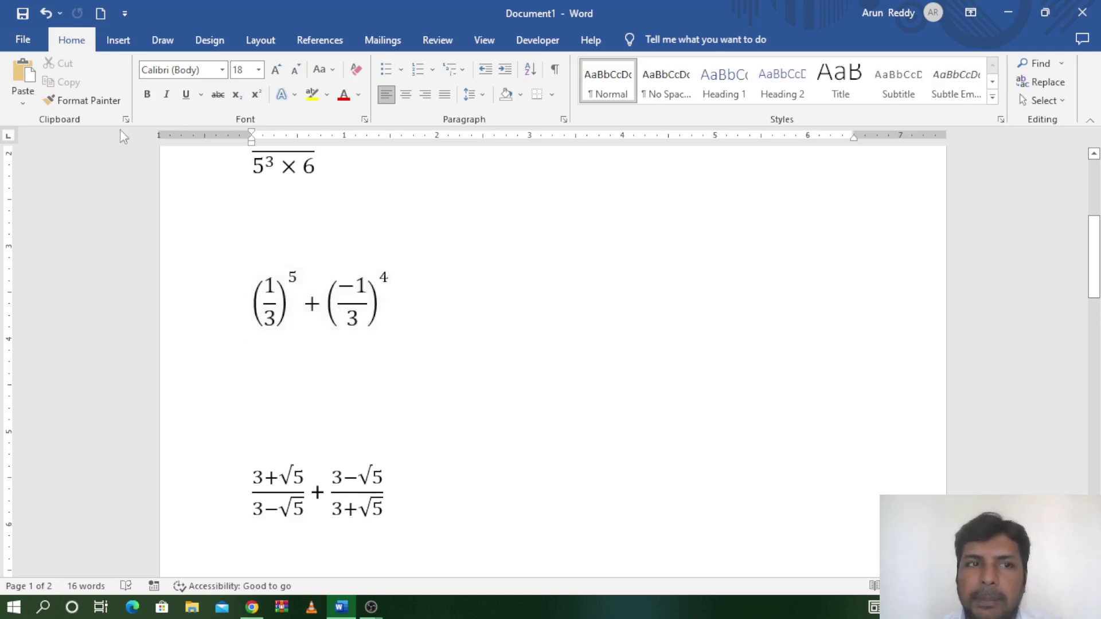
- Insert a new equation holding a stacked fraction inside full-height parentheses
left_click(116, 40)
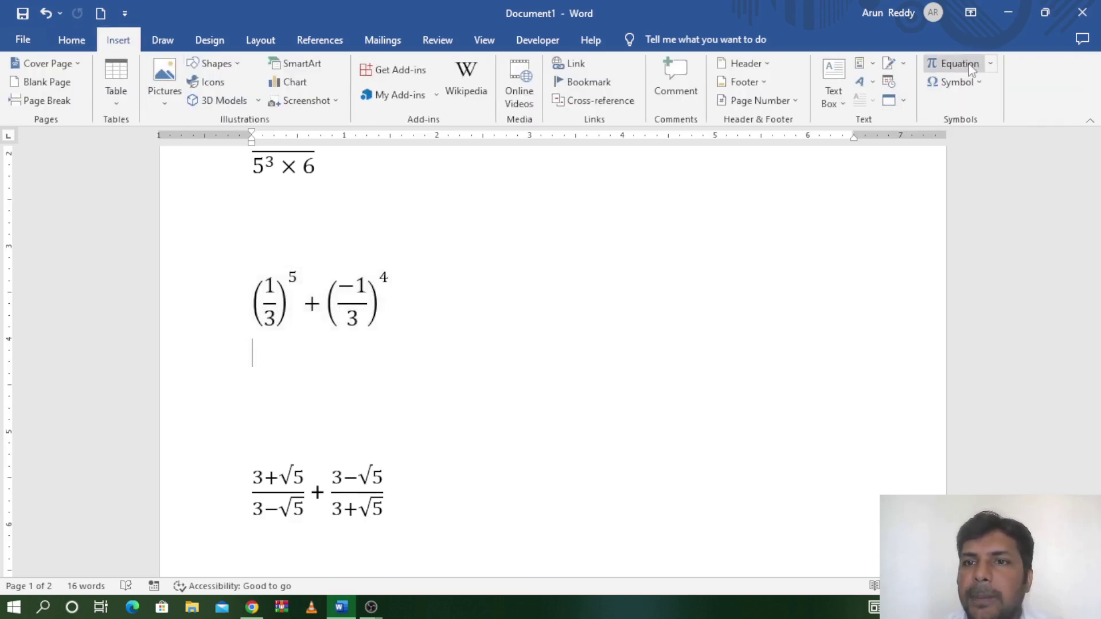
left_click(953, 63)
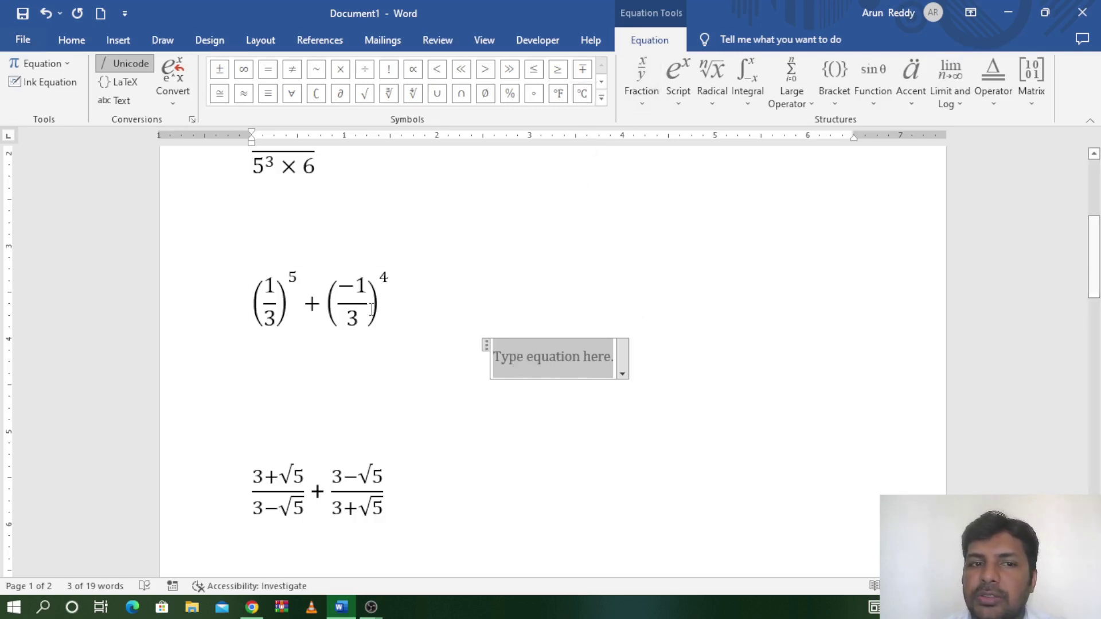
left_click(642, 80)
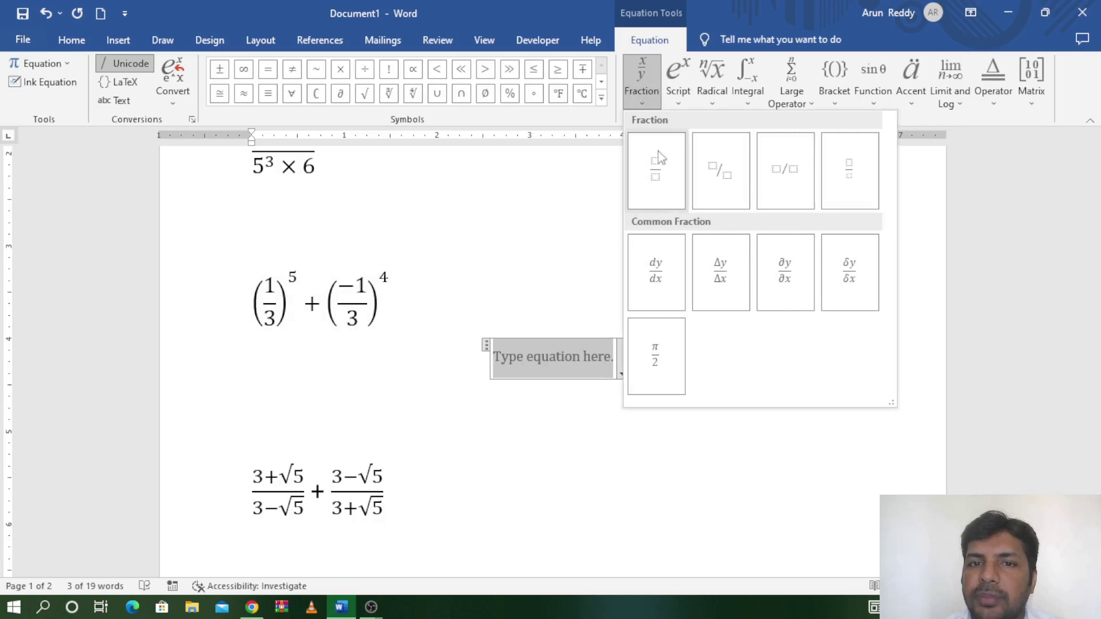
left_click(659, 172)
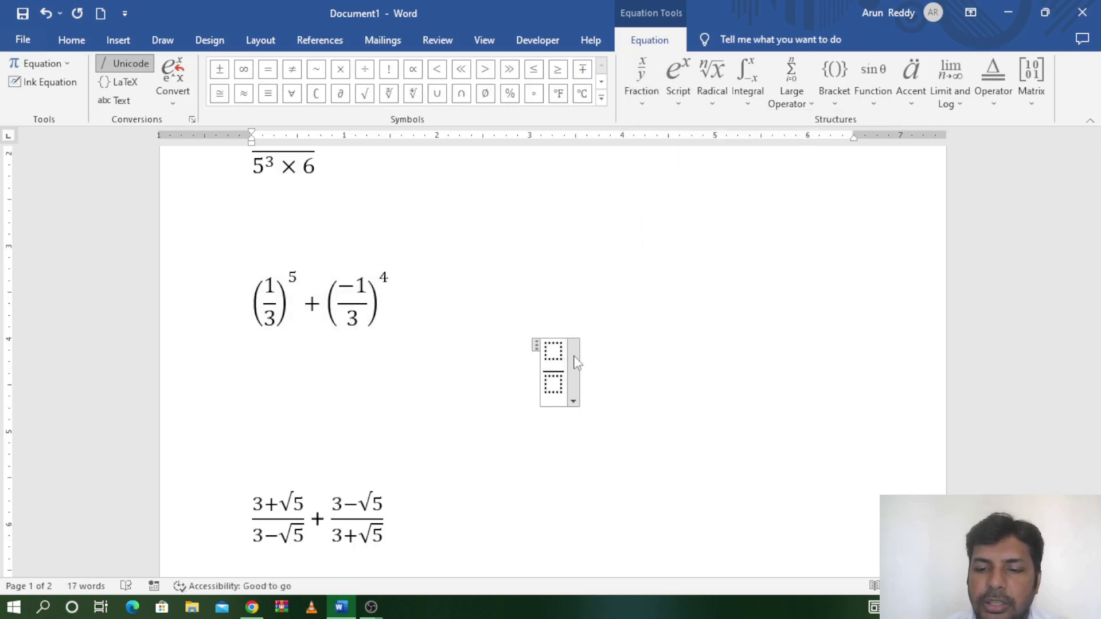
key("Up")
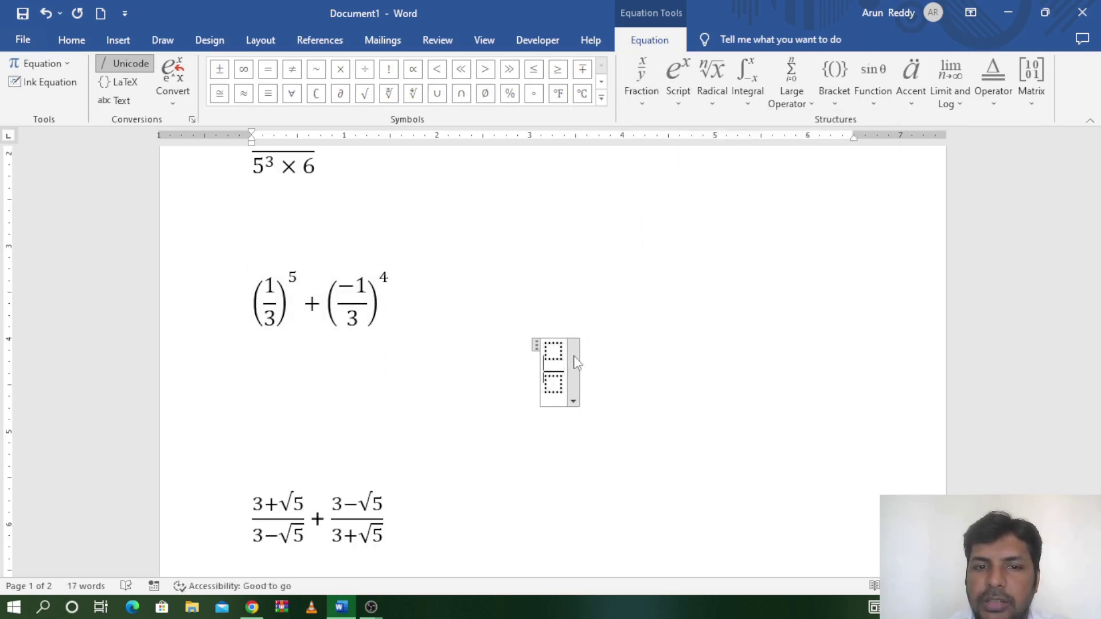
type("(")
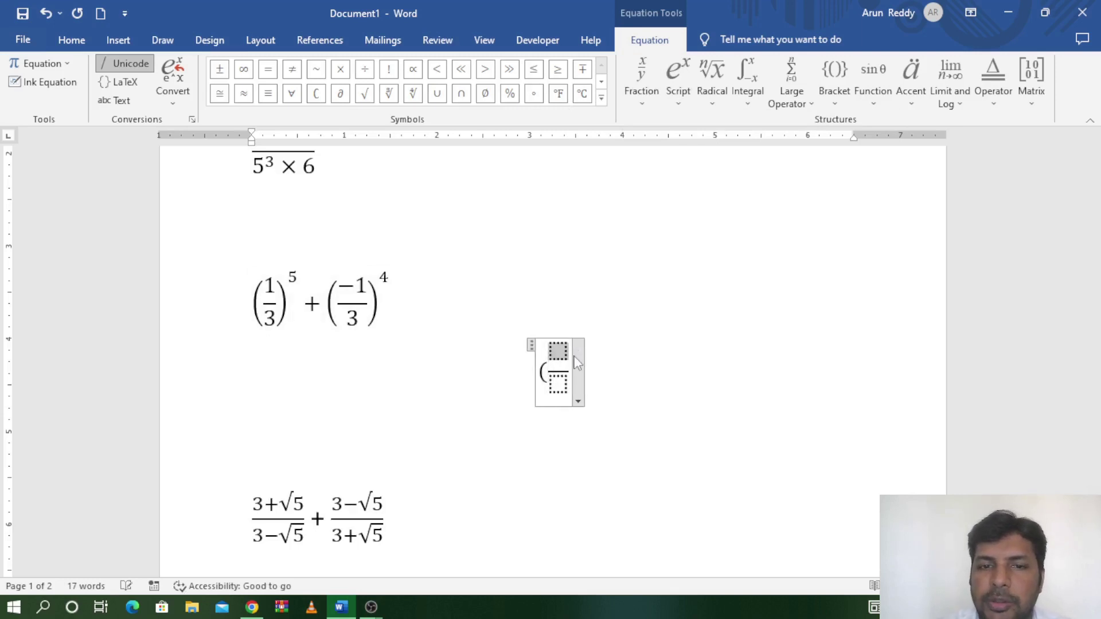
key("Down")
key("Right")
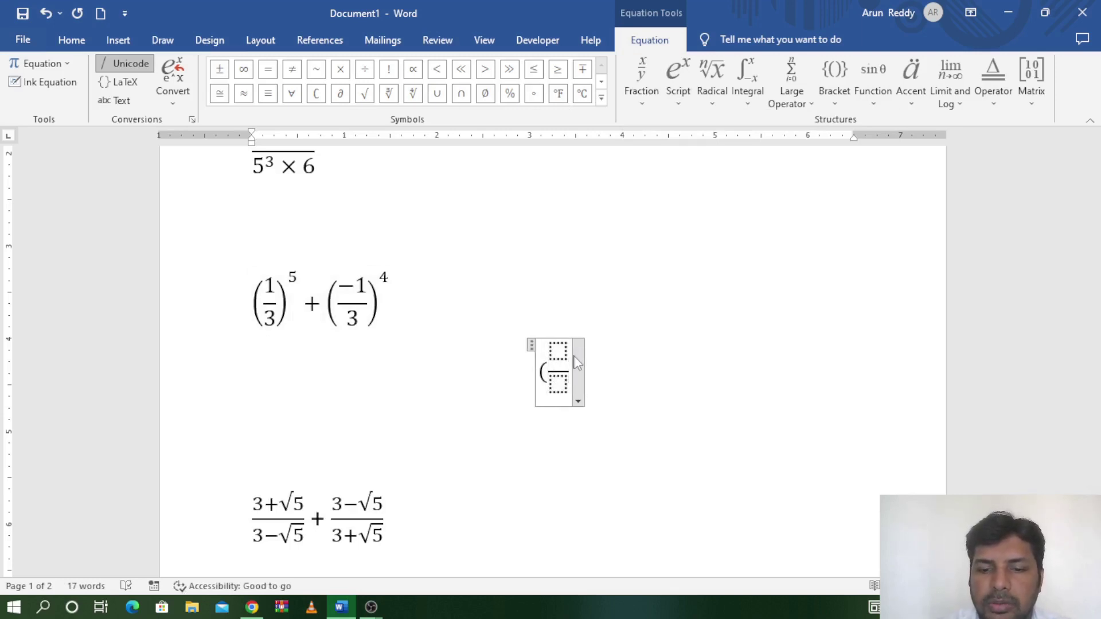
type(")")
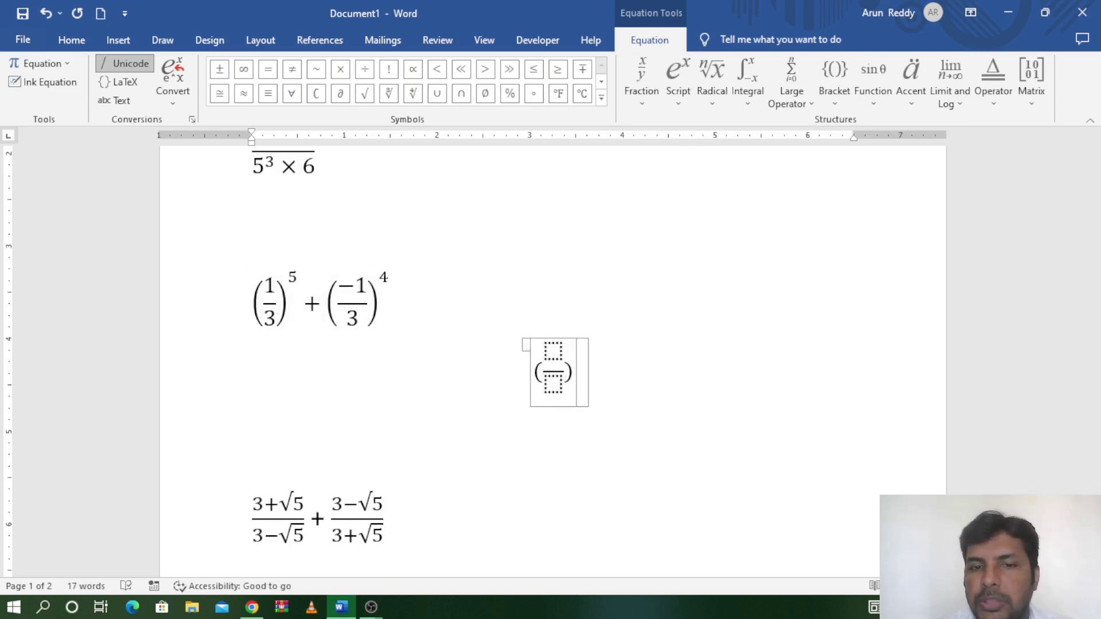
key("space")
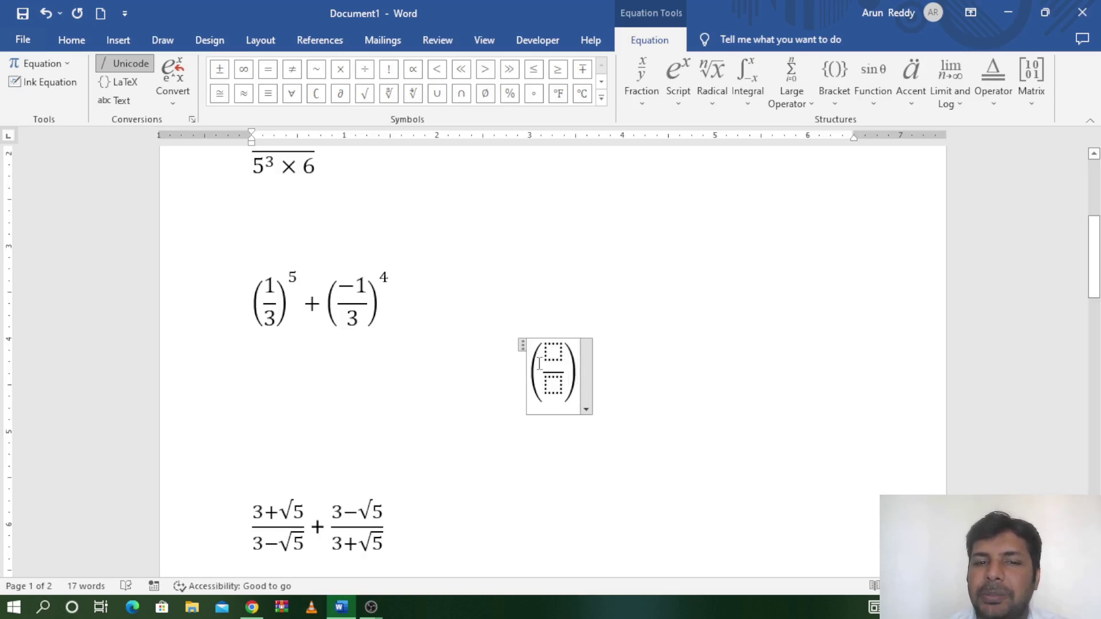
- Fill the fraction with 1 over 3 and select the bracketed term
left_click(554, 354)
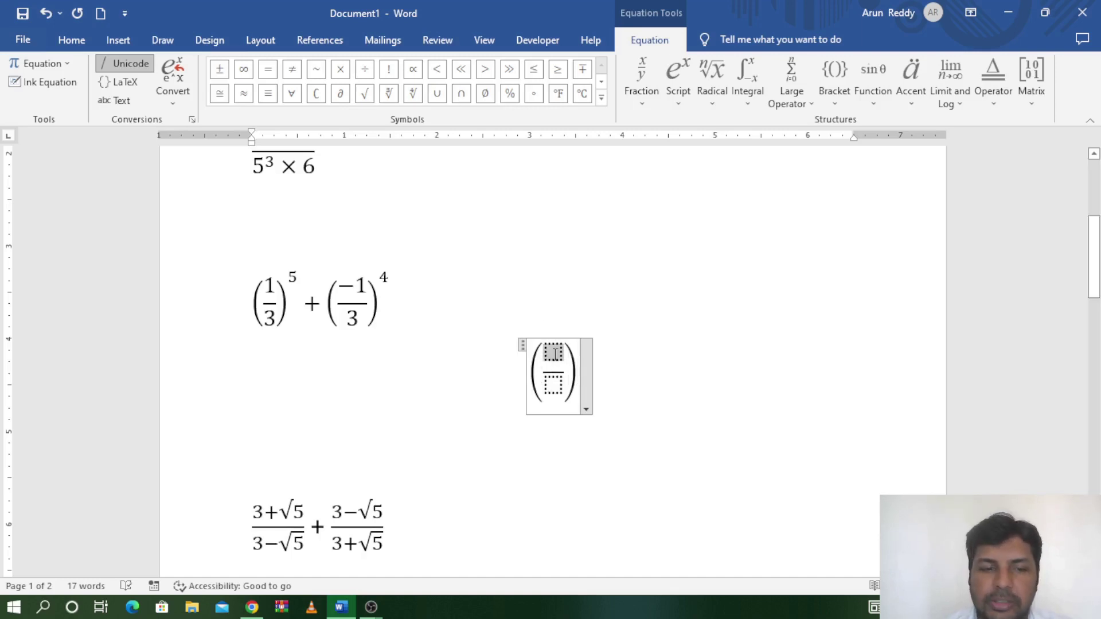
type("1")
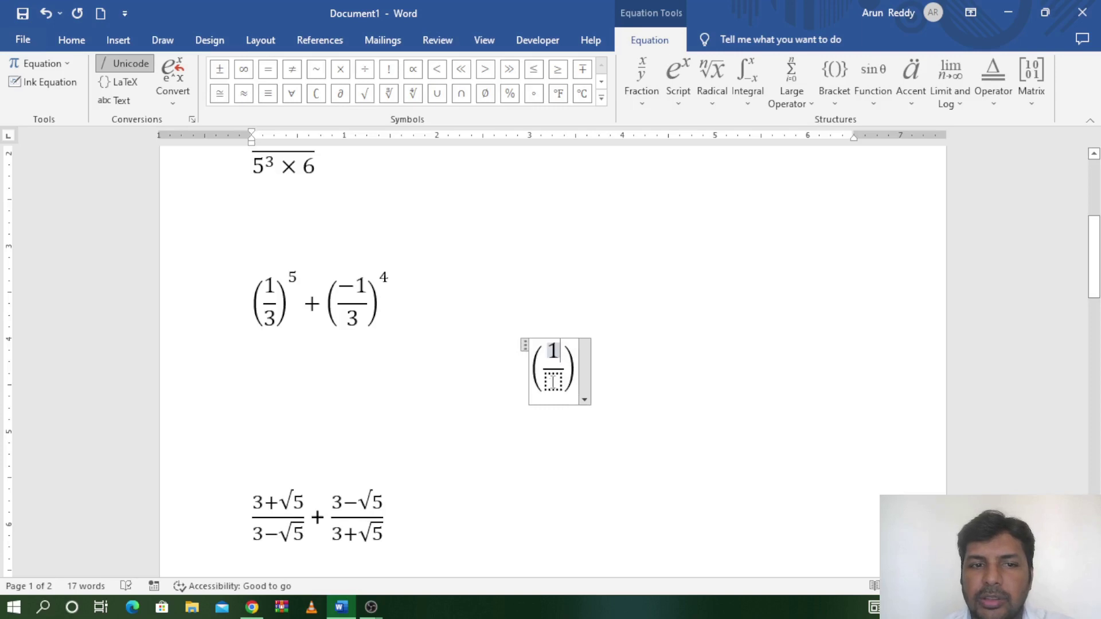
left_click(552, 383)
type("3")
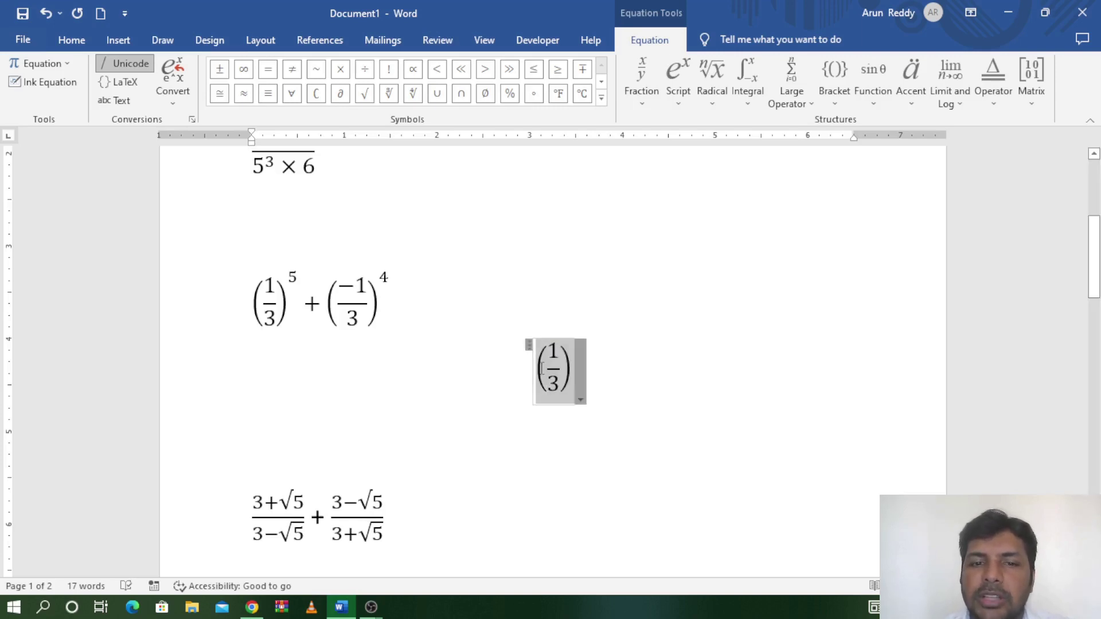
left_click(572, 357)
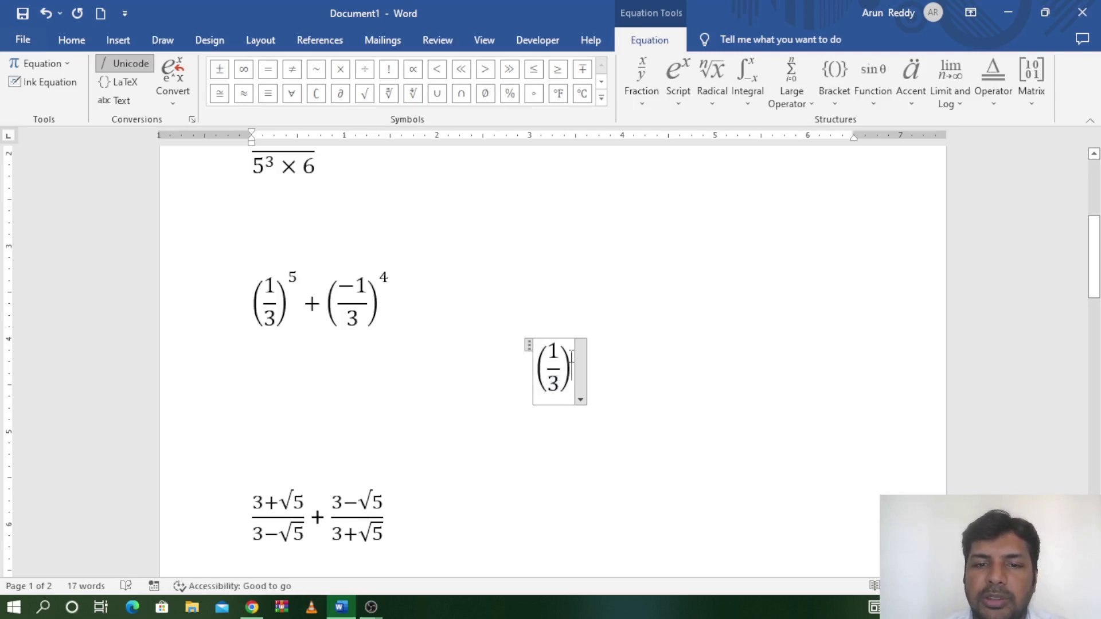
left_click_drag(571, 357, 549, 359)
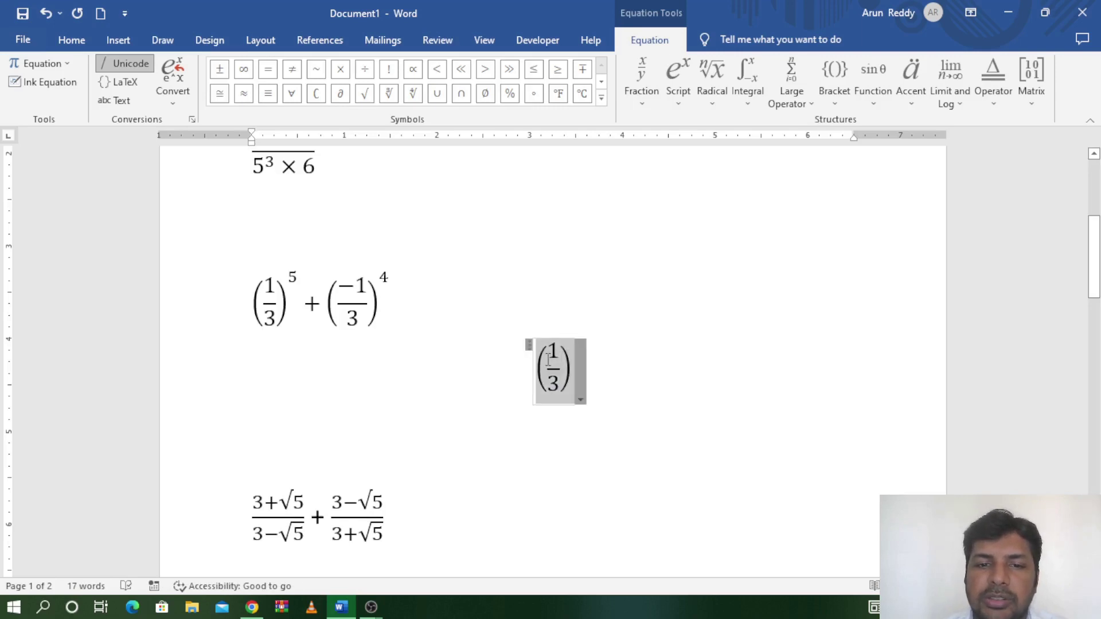
- Raise the bracketed 1/3 to the power 5 and add a plus sign
left_click(678, 102)
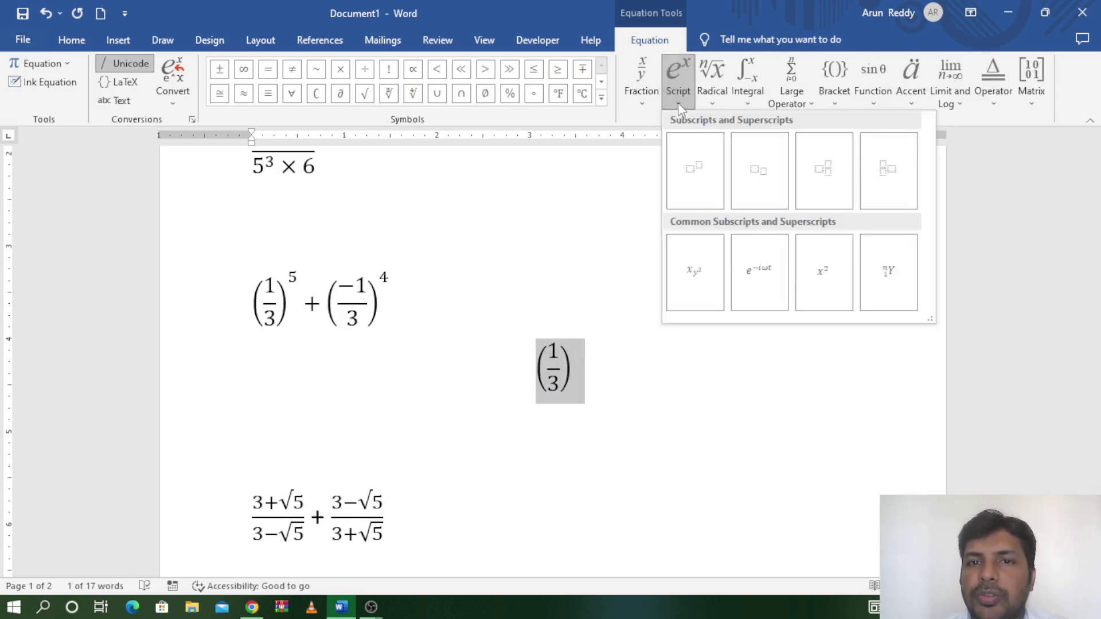
left_click(695, 169)
left_click(571, 348)
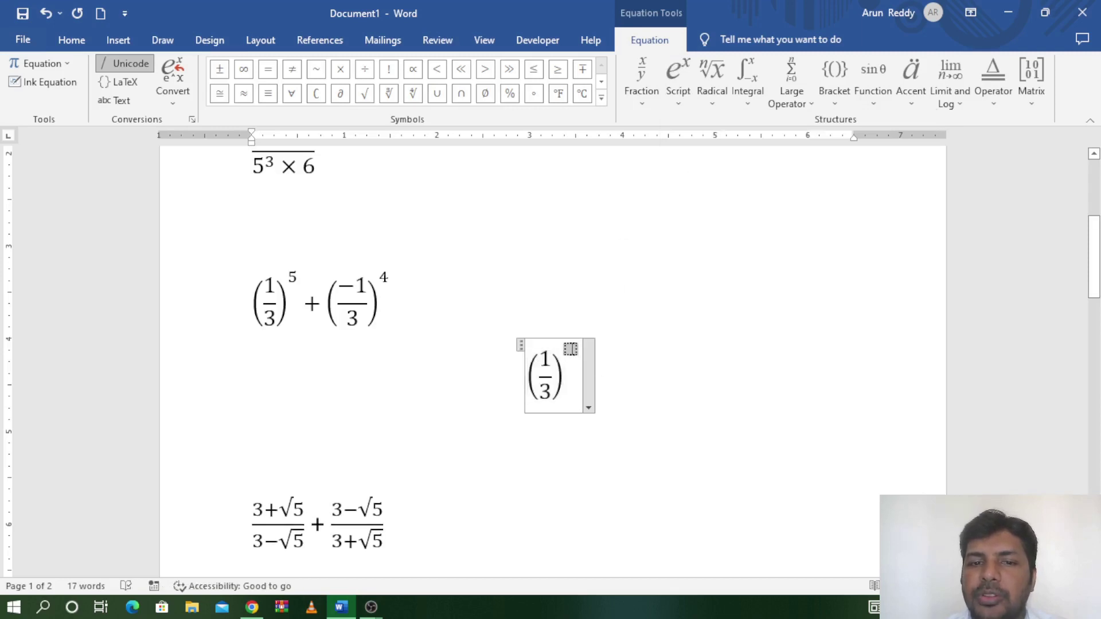
type("5")
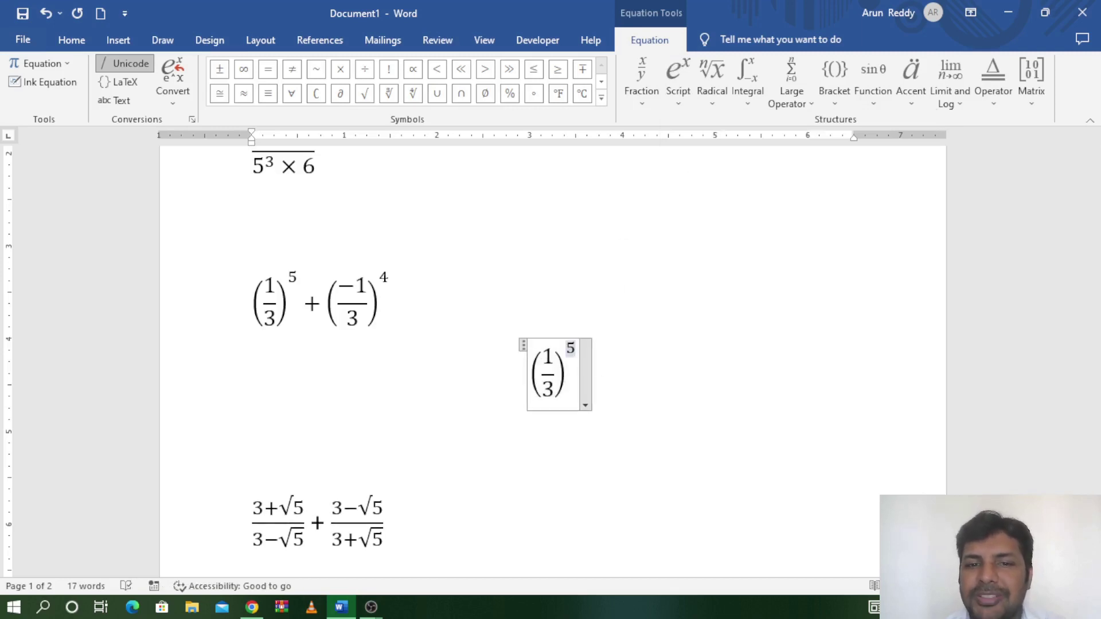
left_click(575, 366)
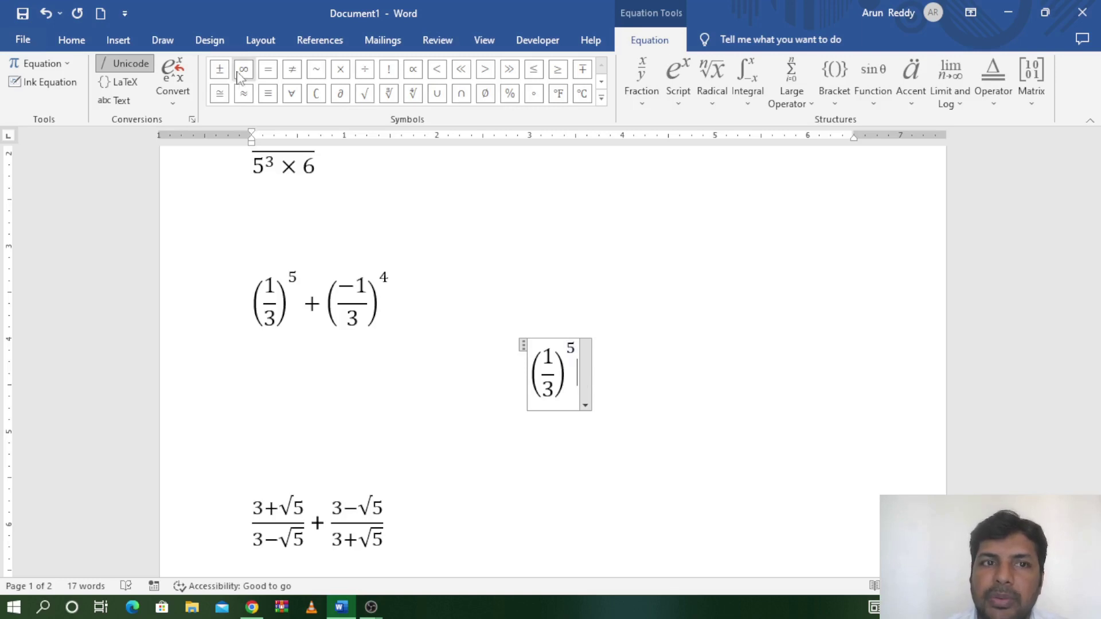
type("+")
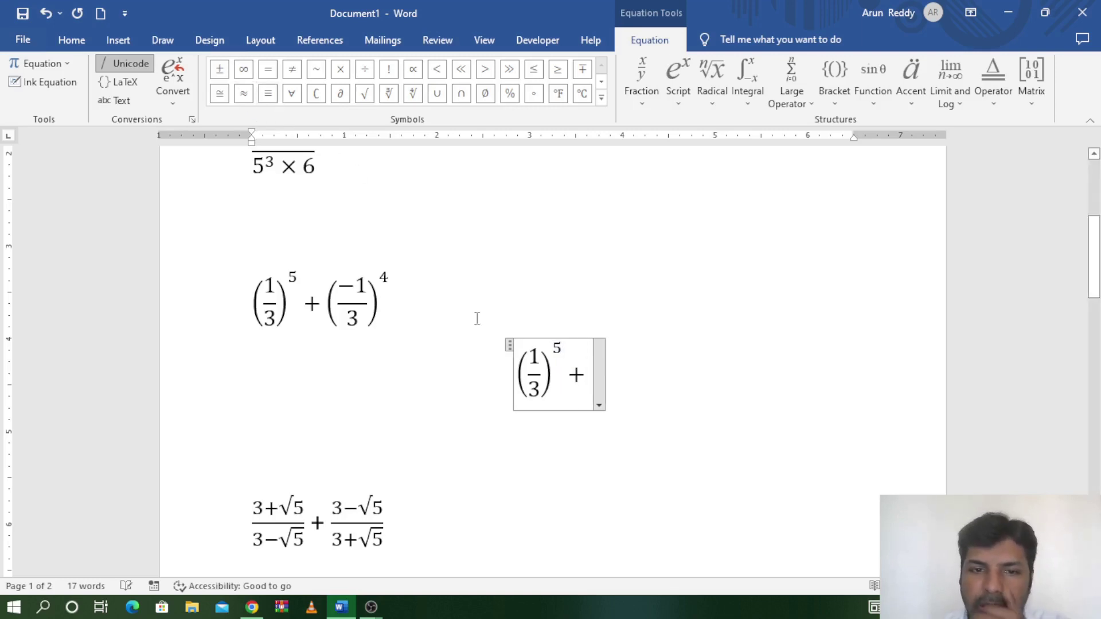
- Paste a copy of the term after the plus and change it to (−1/3)⁴
mouse_move(557, 366)
left_mouse_down()
mouse_move(525, 367)
mouse_move(539, 360)
left_mouse_up()
left_click(563, 371)
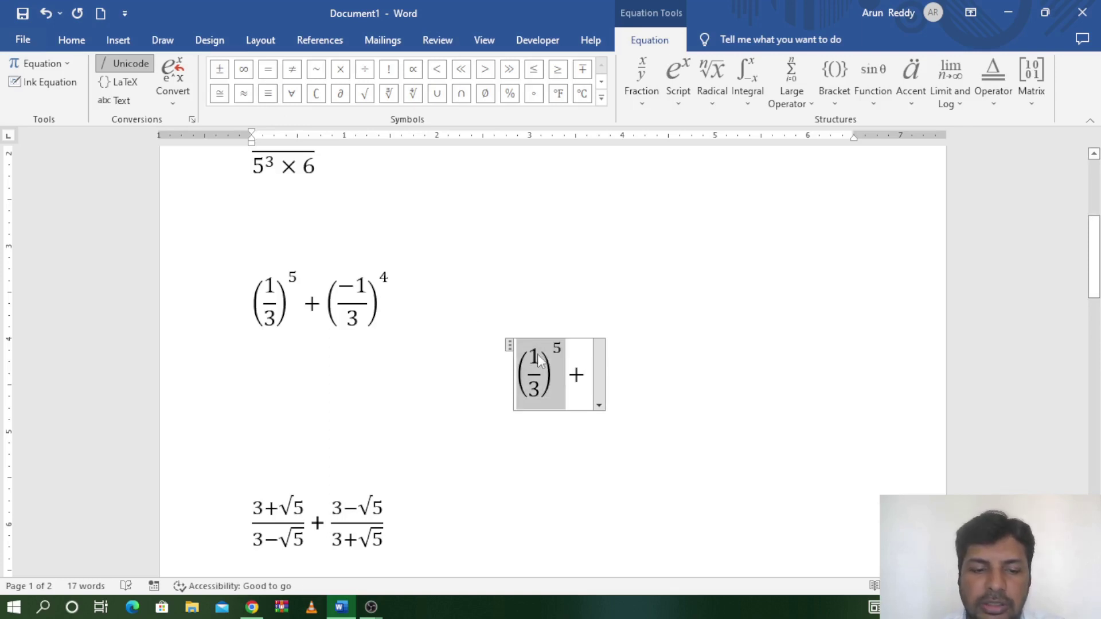
left_click(593, 377)
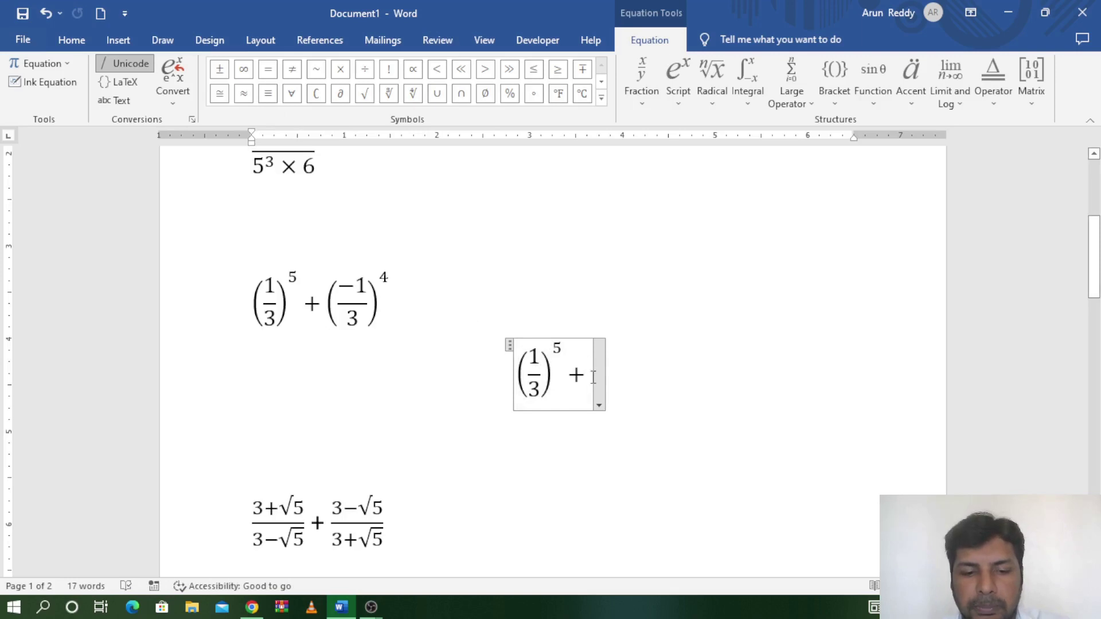
key("ctrl+v")
double_click(594, 358)
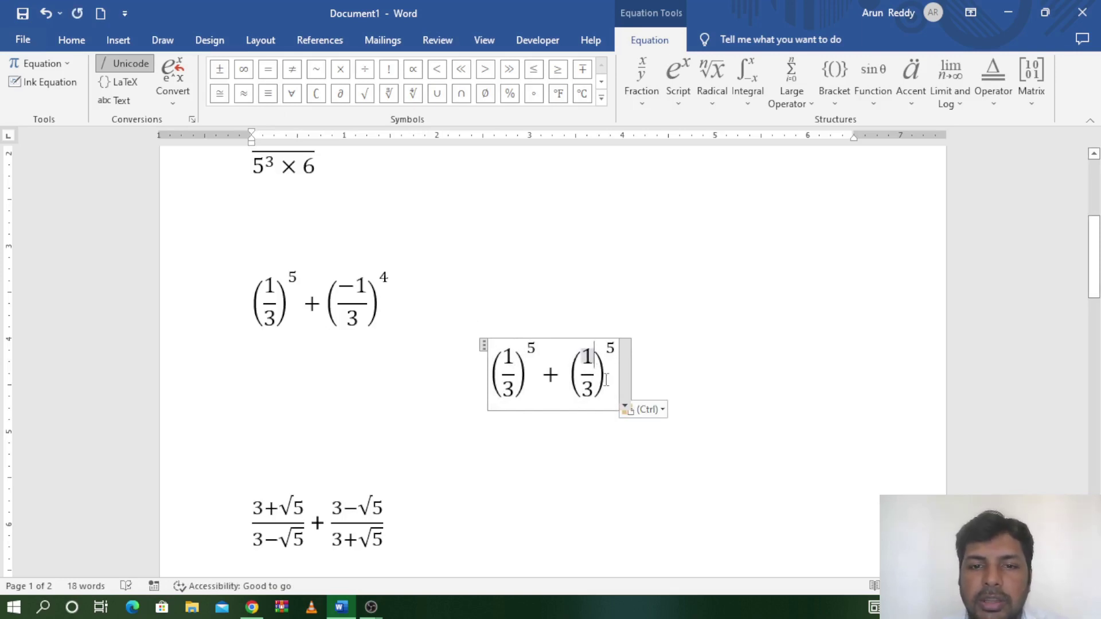
type("-1")
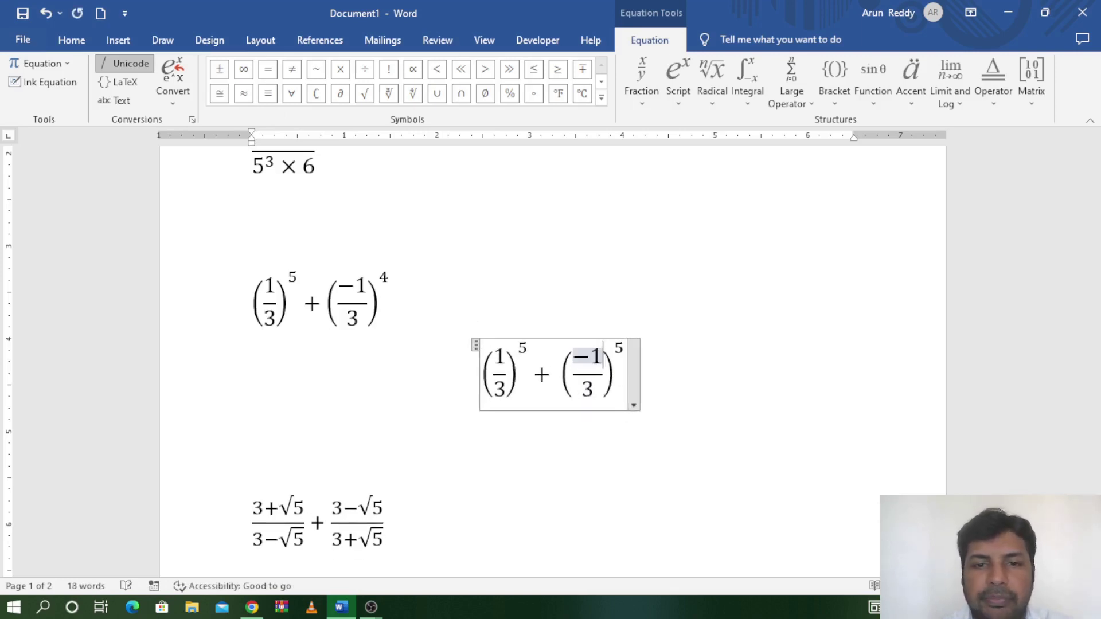
double_click(618, 349)
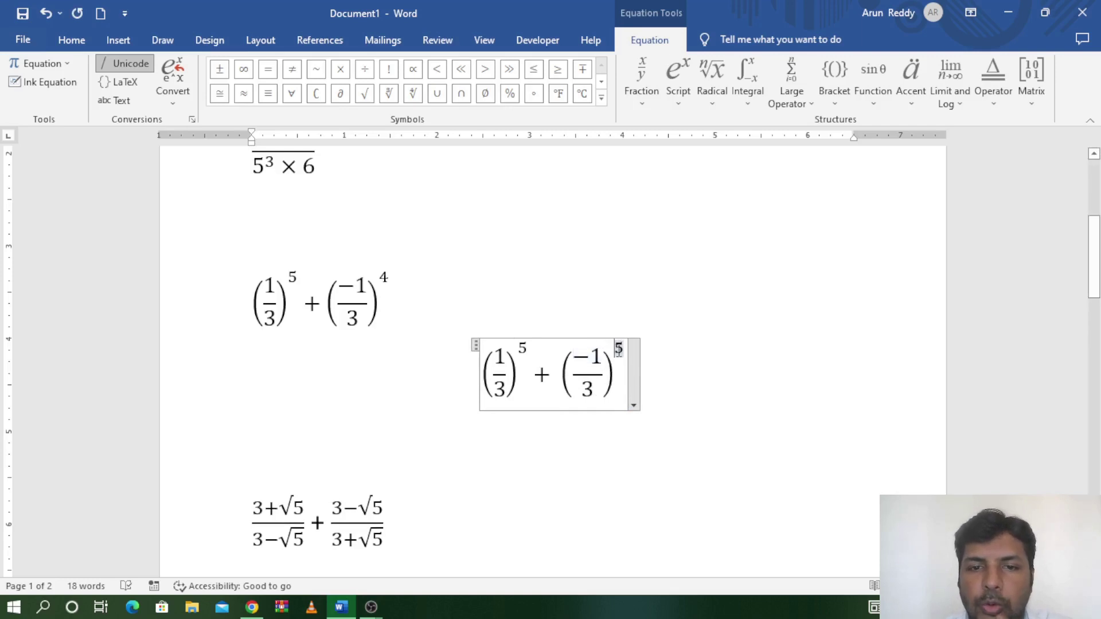
type("4")
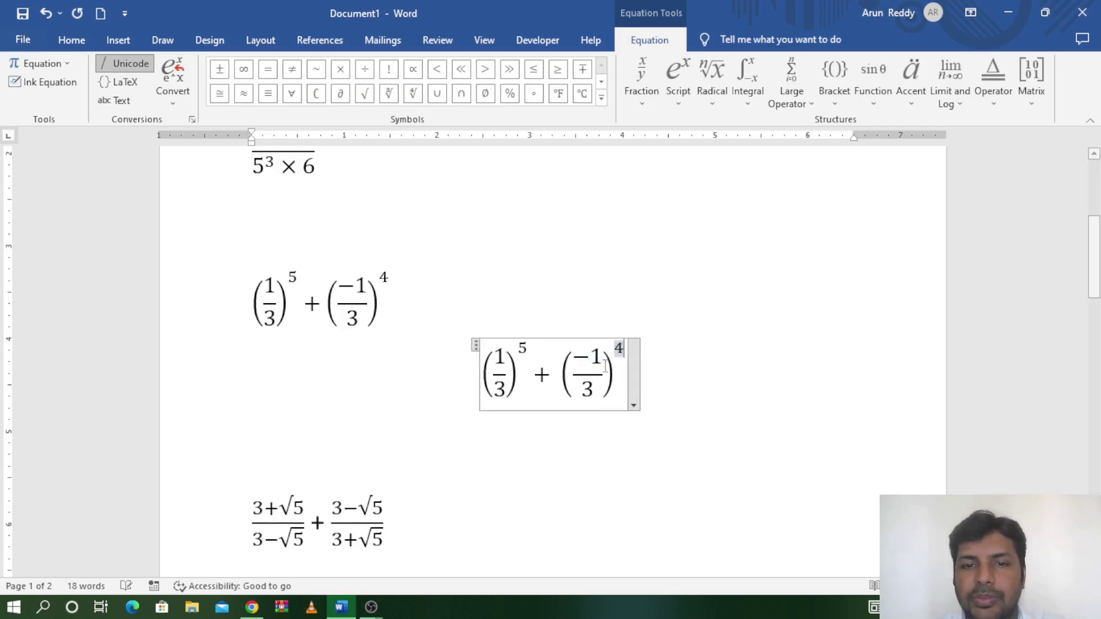
left_click(644, 437)
- Give the (1/3)⁵ + (−1/3)⁴ equation Left justification and move to the empty line below
left_click(587, 373)
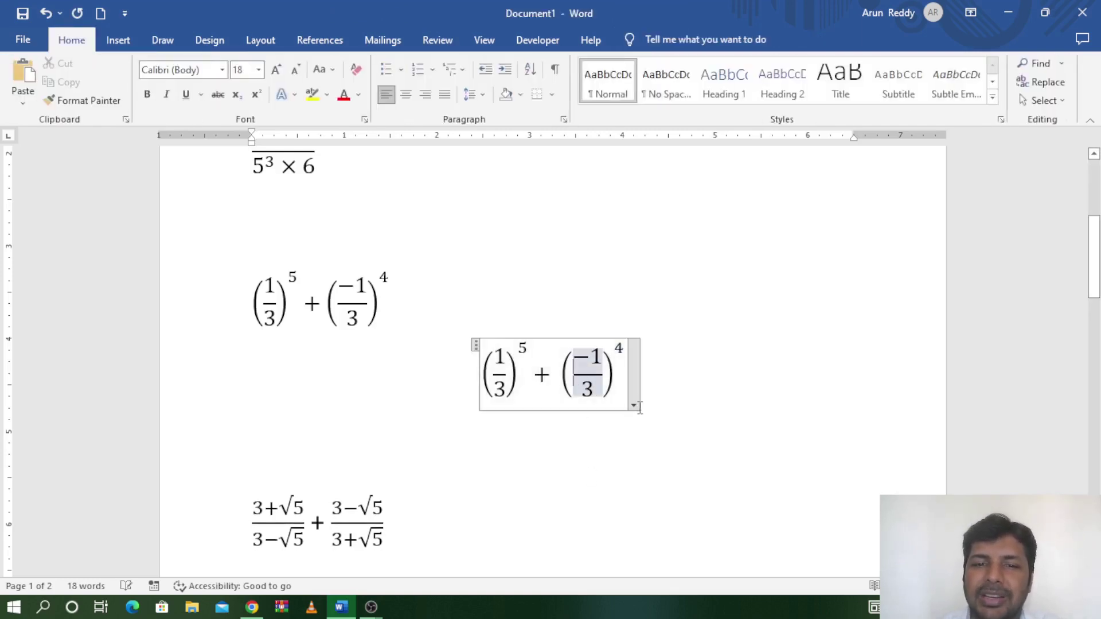
left_click(633, 406)
mouse_move(545, 538)
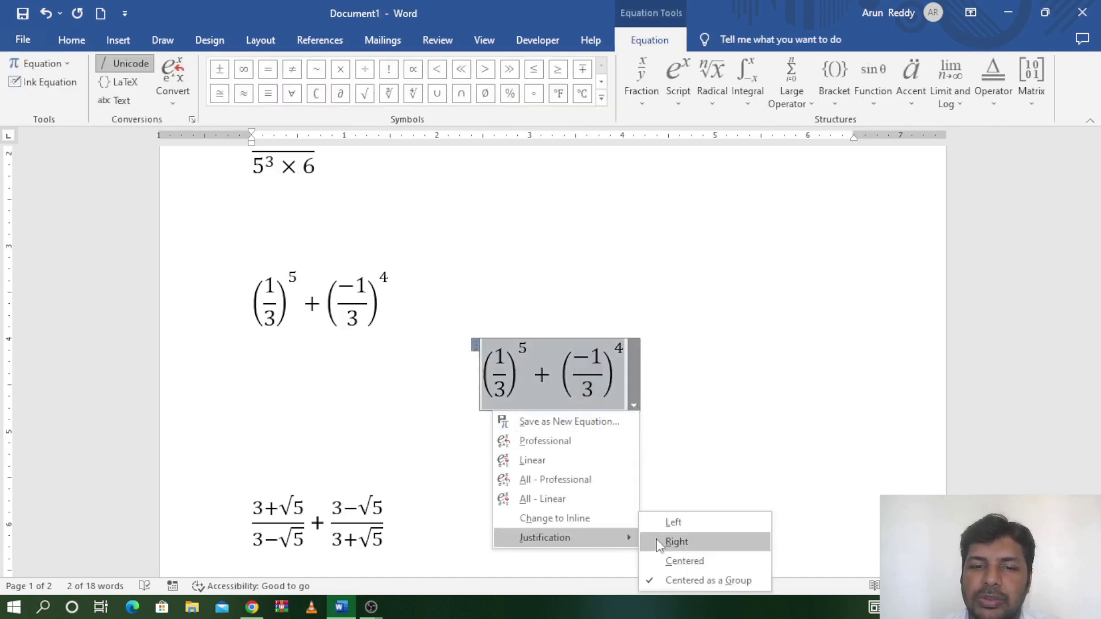
left_click(674, 523)
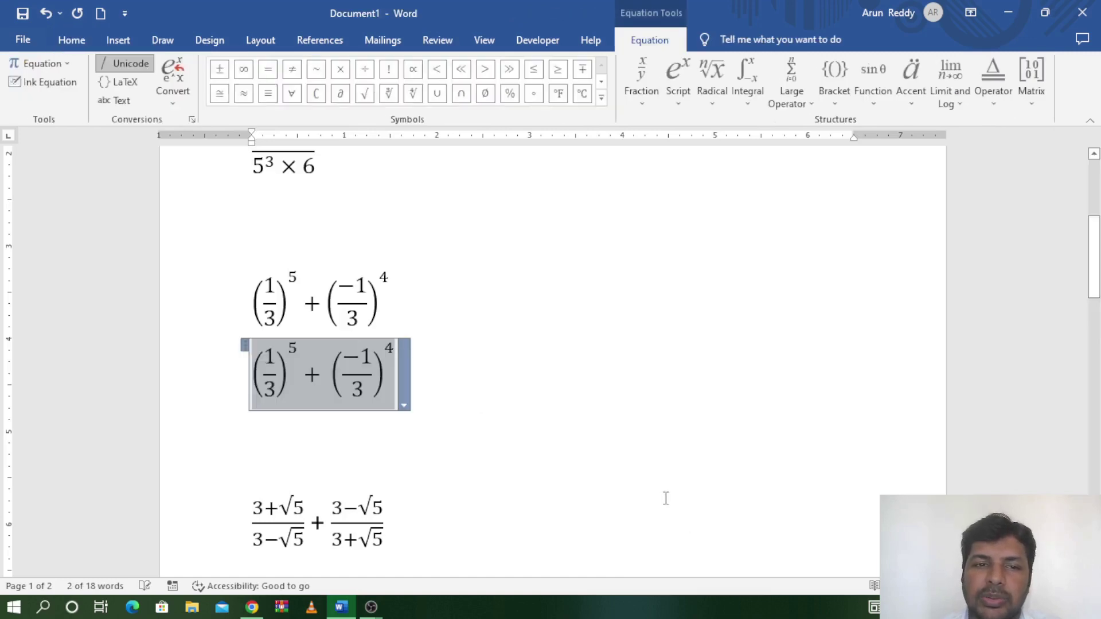
left_click_drag(1097, 240, 1097, 286)
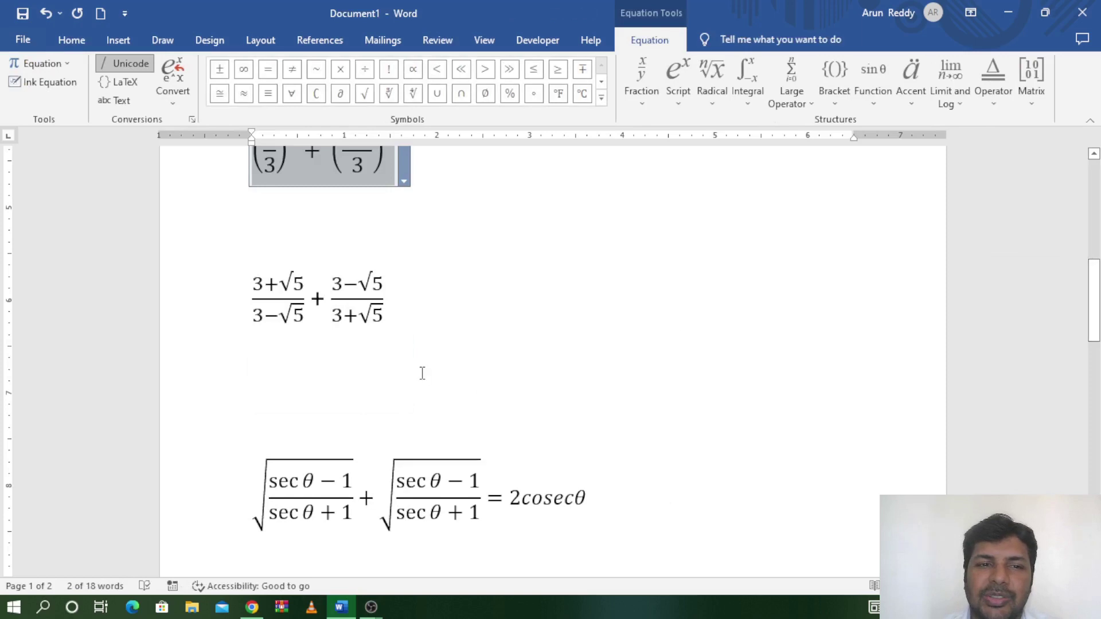
left_click(278, 360)
left_click(266, 307)
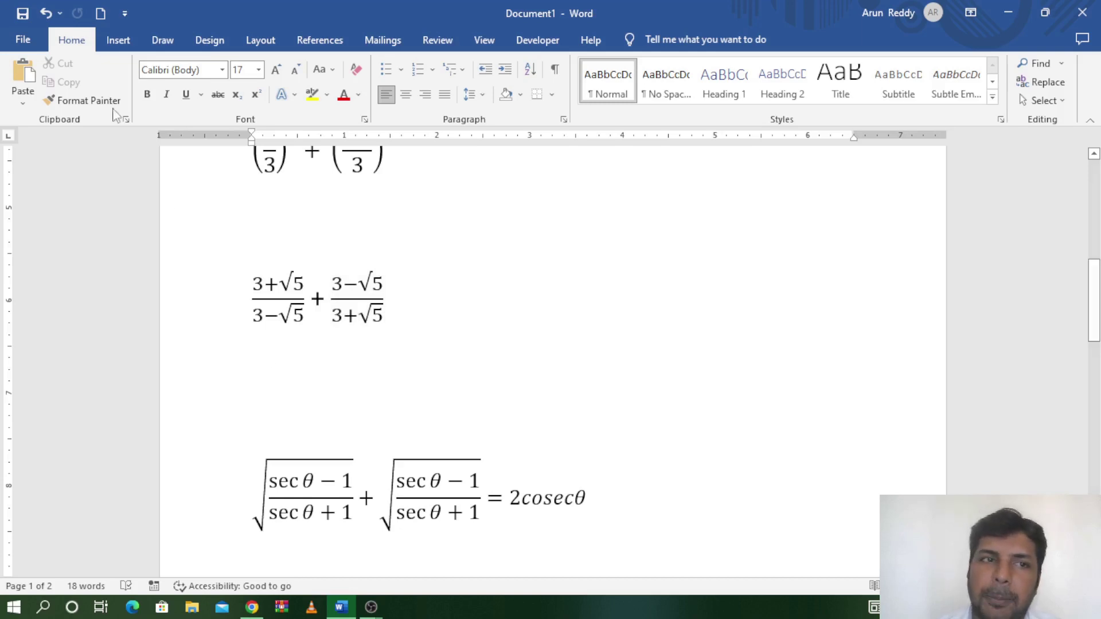
- Insert a new equation with a stacked fraction whose numerator is 3 + √5
left_click(118, 41)
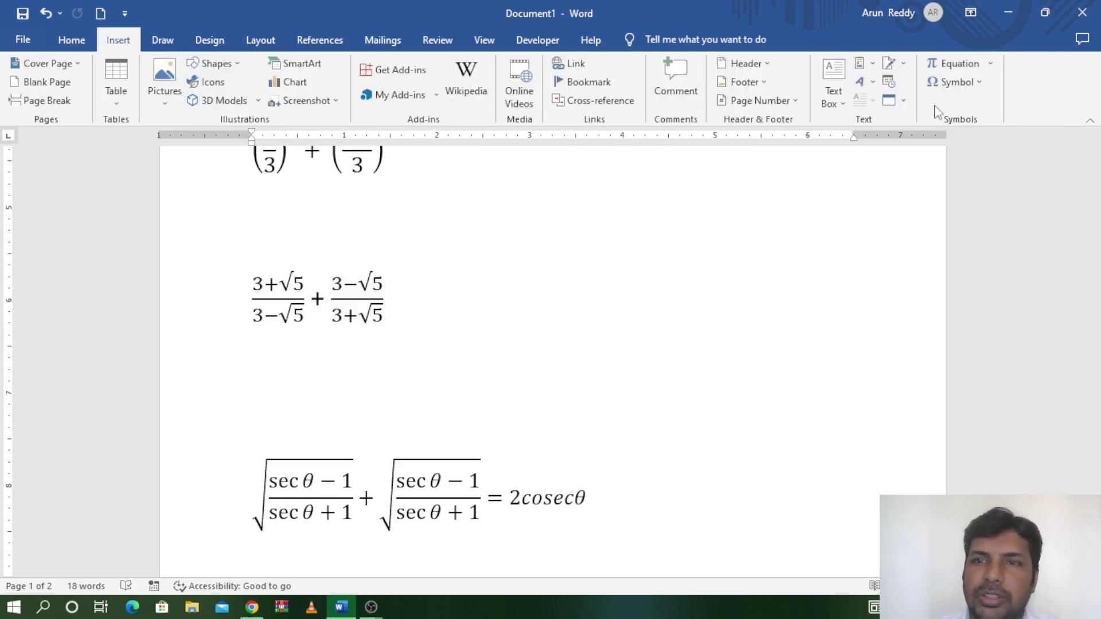
left_click(953, 63)
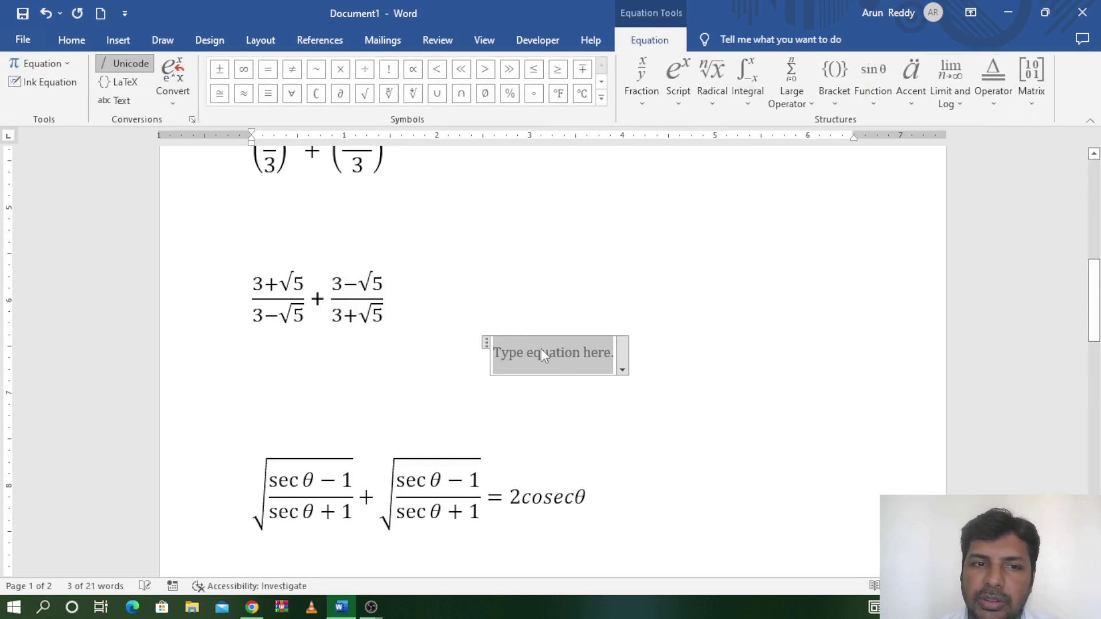
left_click(644, 110)
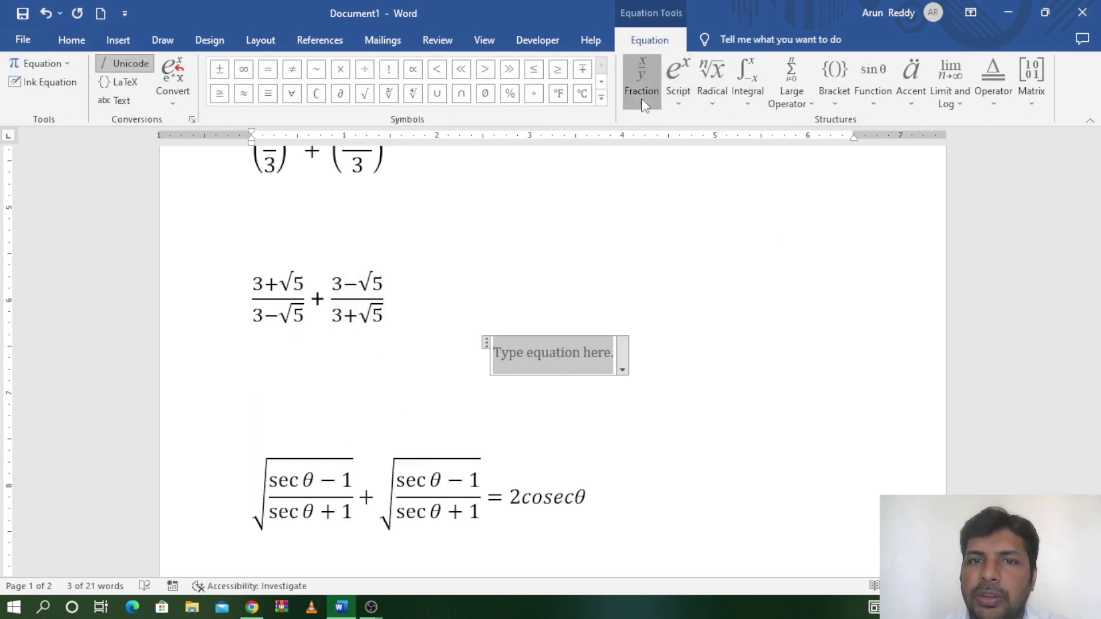
left_click(662, 190)
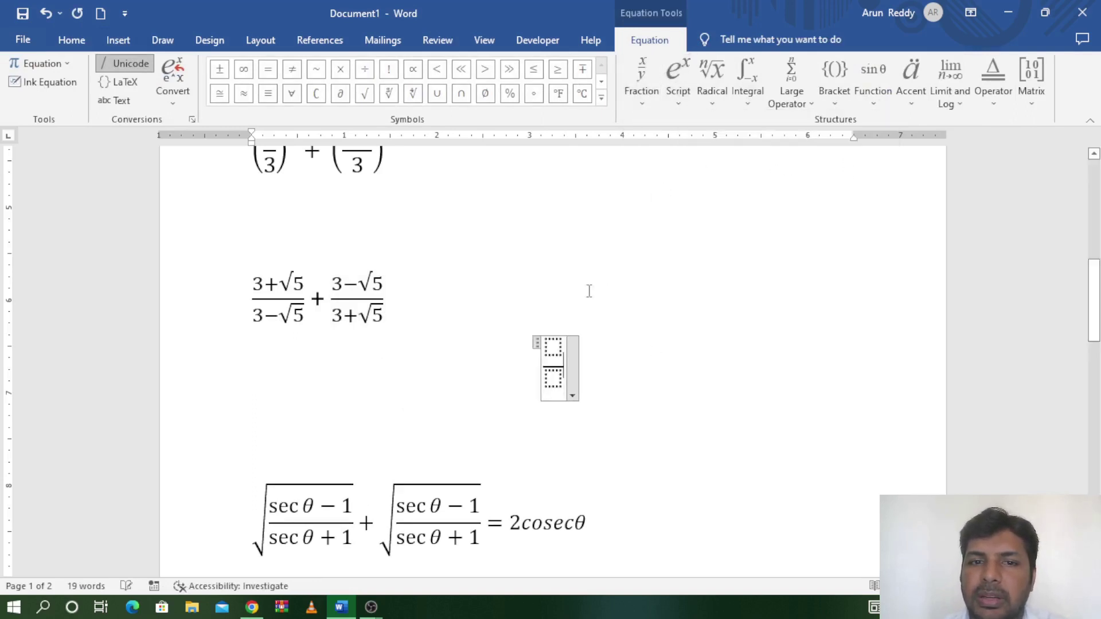
left_click(554, 345)
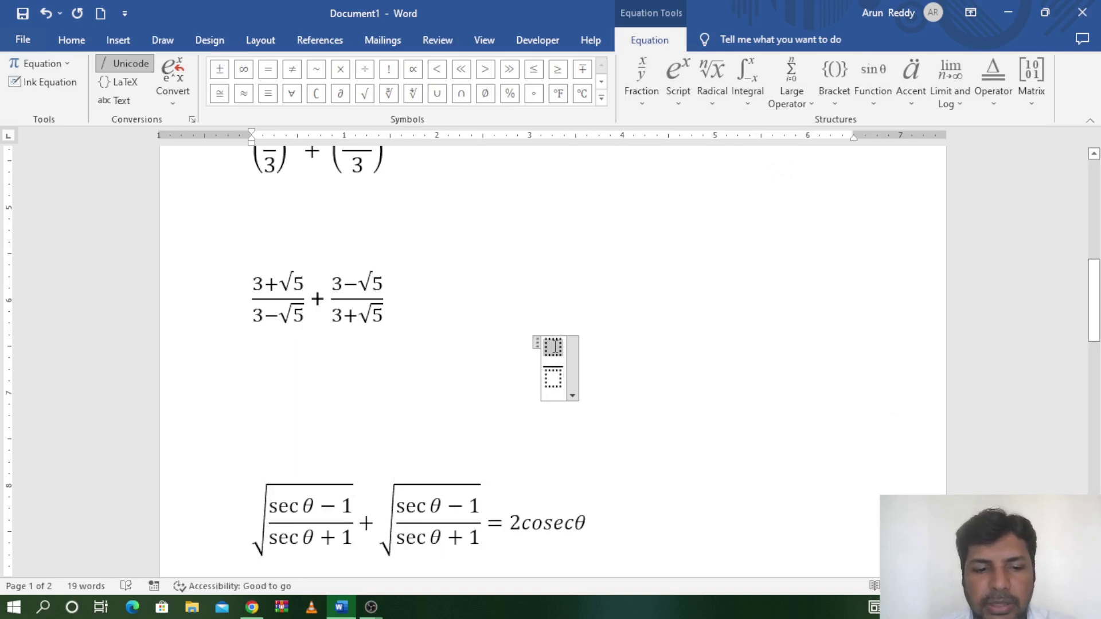
type("3+")
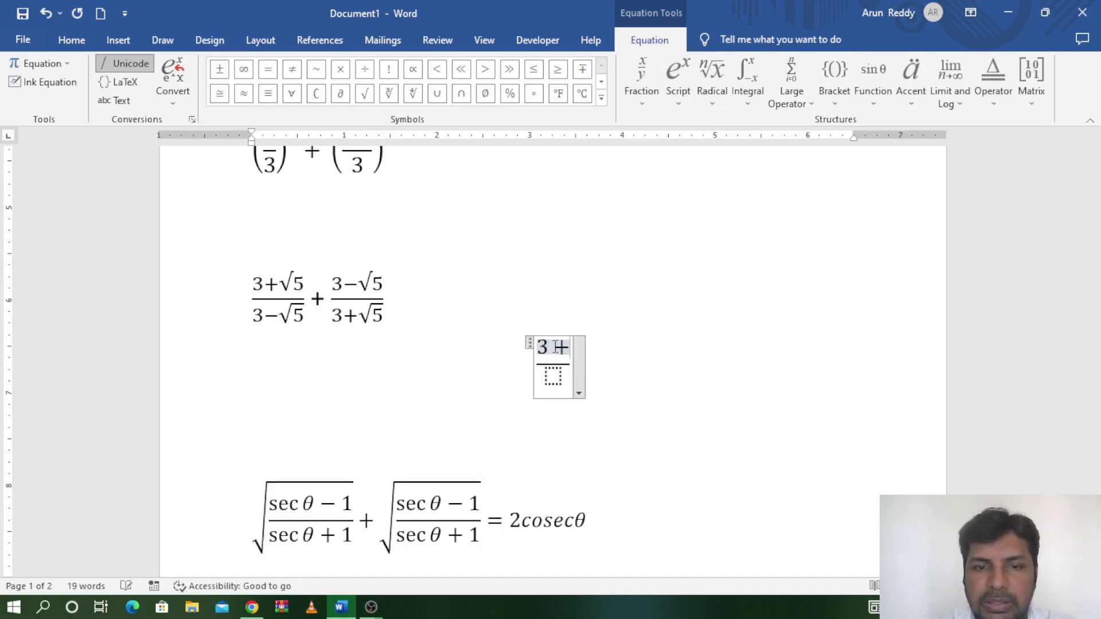
left_click(366, 96)
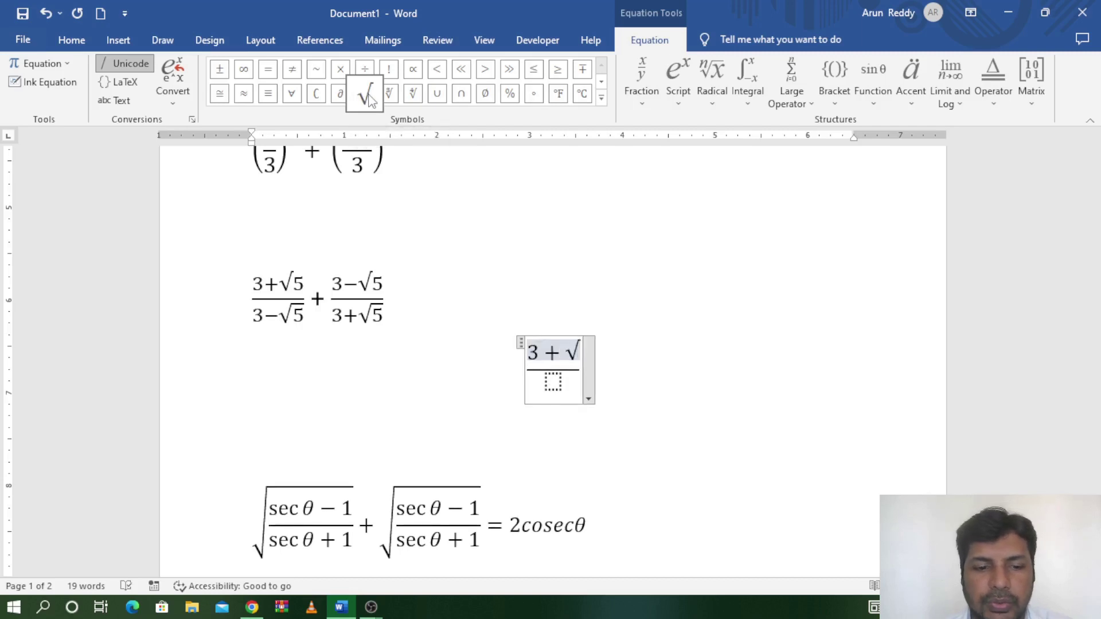
type("5")
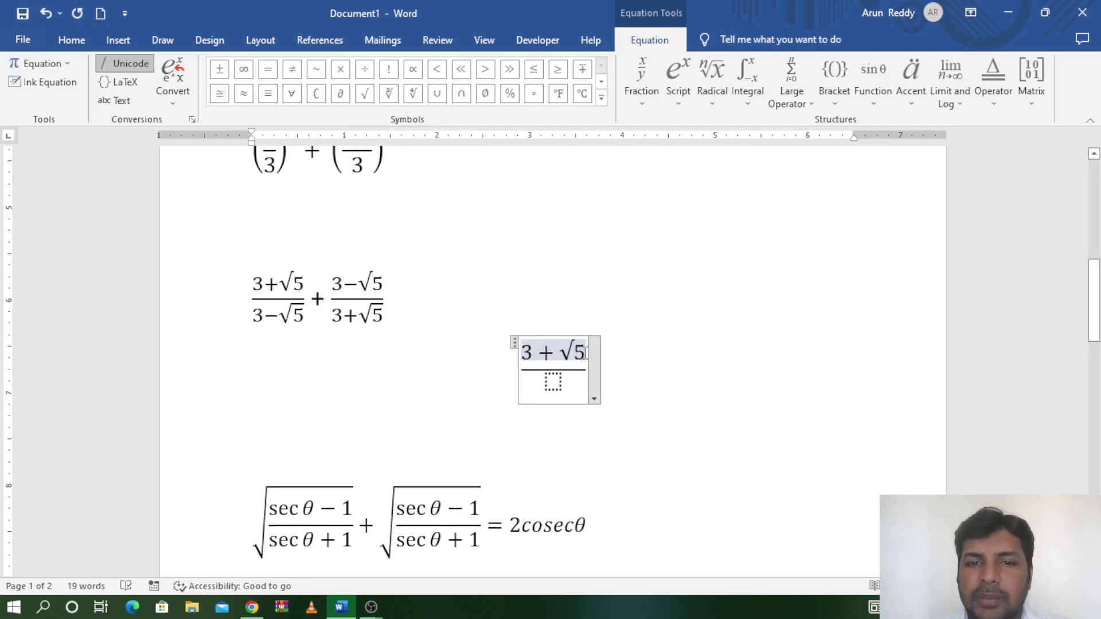
- Make the denominator 3 − √5 and add a plus sign after the fraction
left_click_drag(587, 353, 525, 352)
key("ctrl+c")
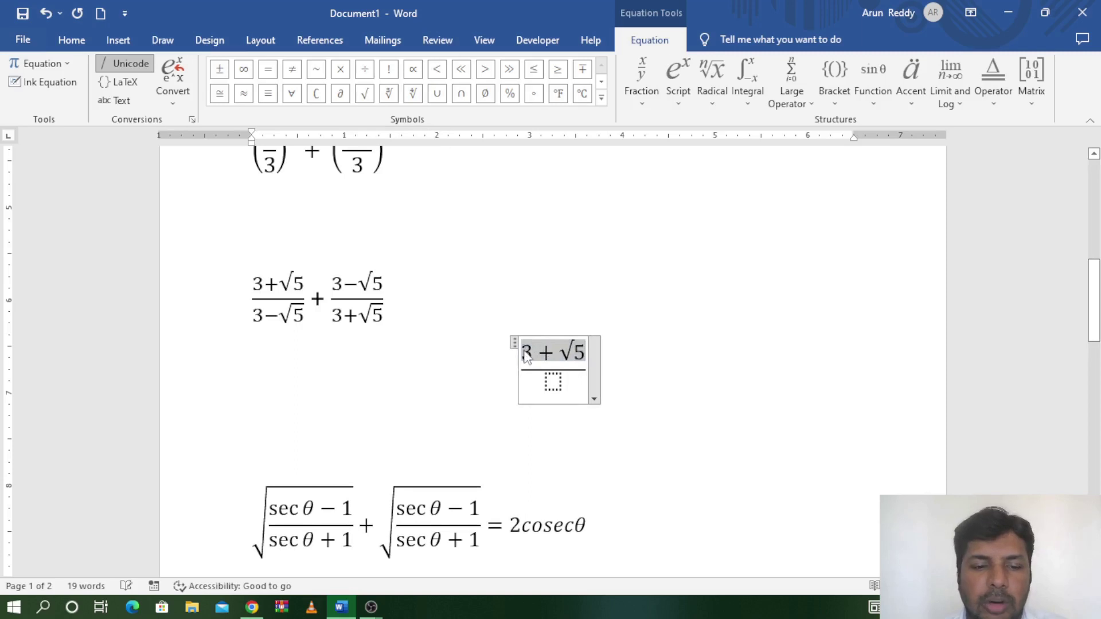
left_click(554, 383)
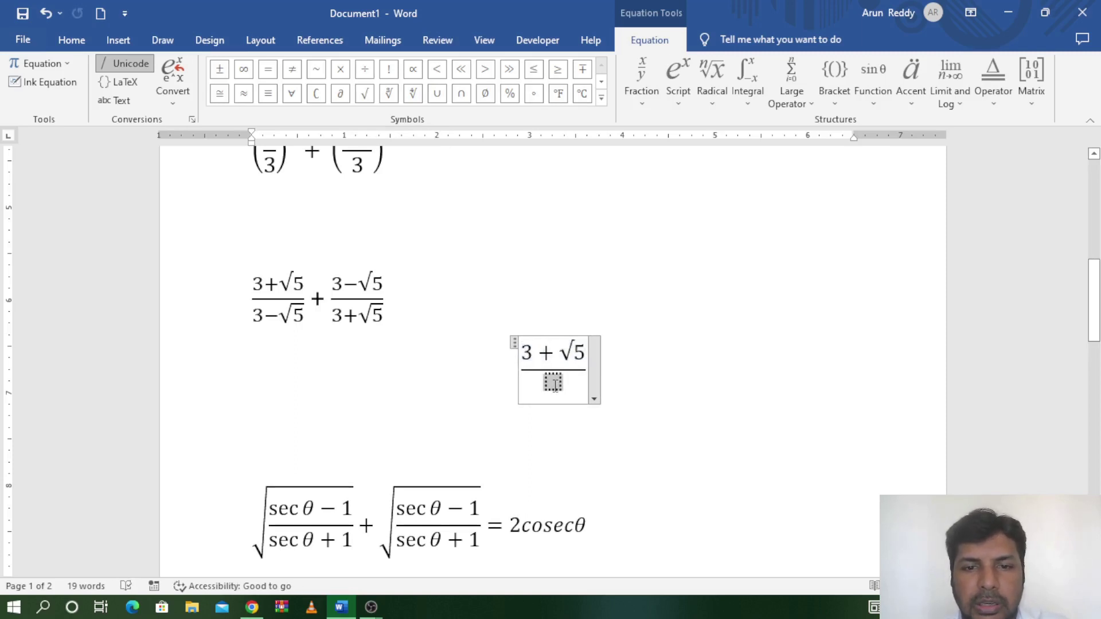
key("ctrl+v")
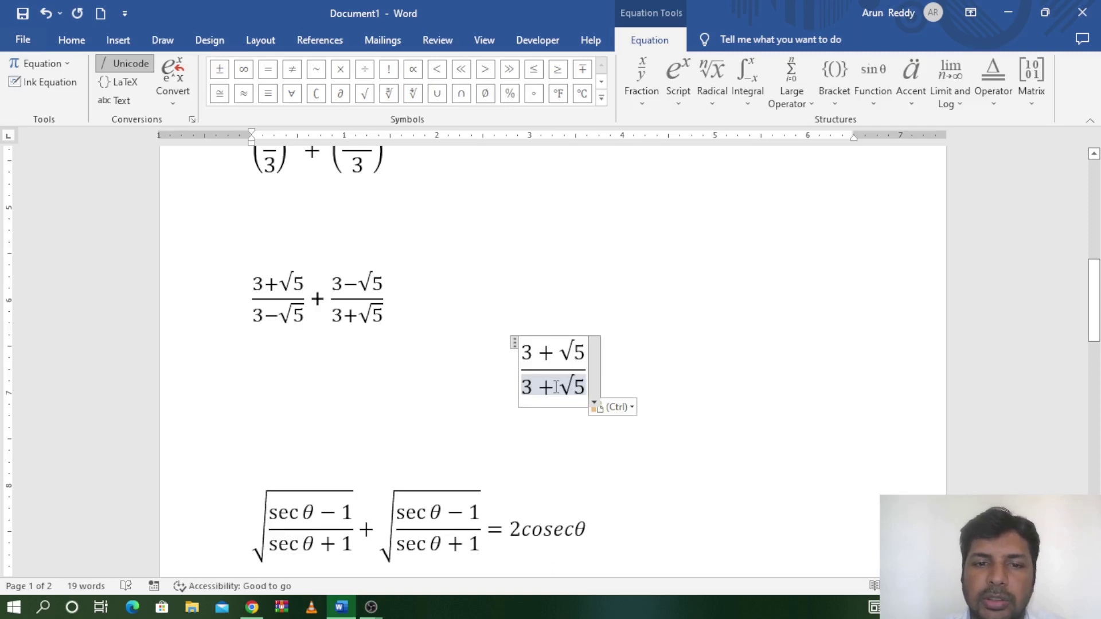
key("BackSpace")
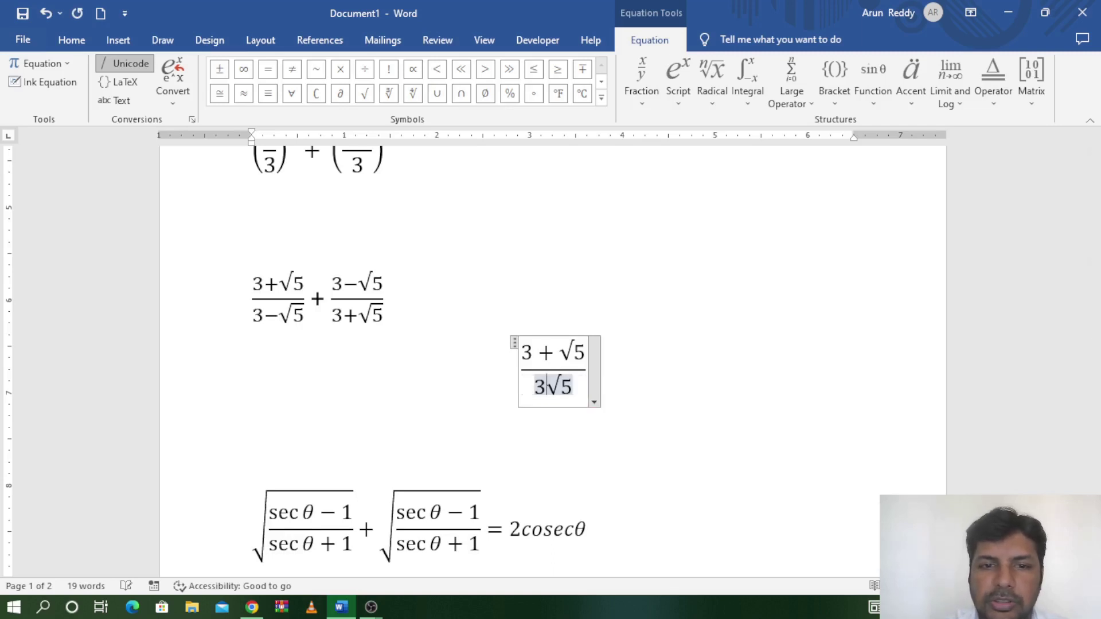
type("-")
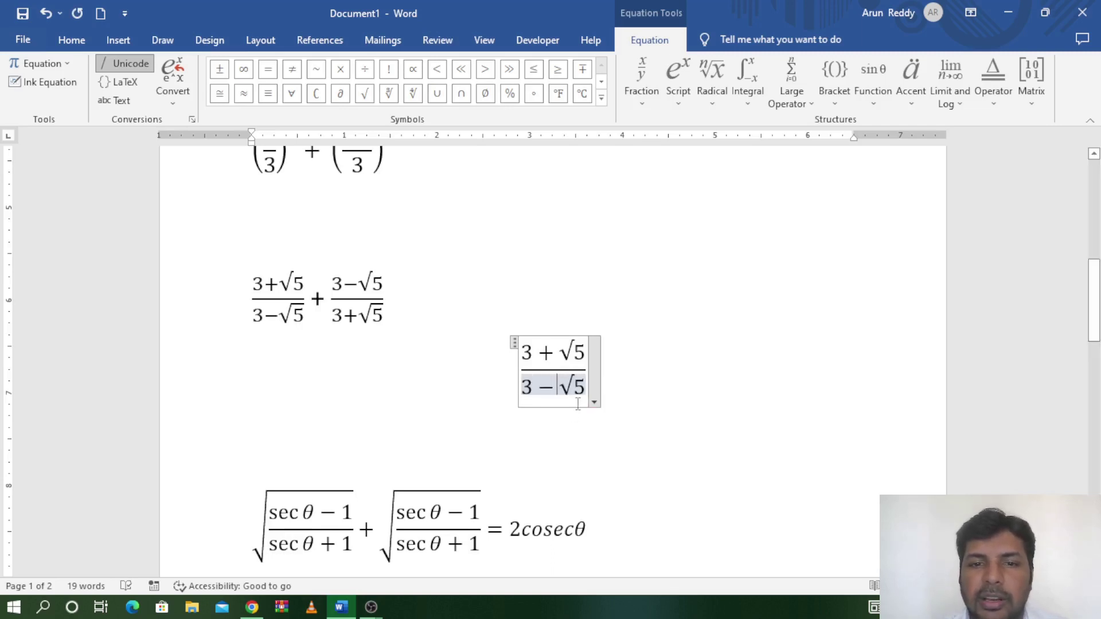
left_click(584, 374)
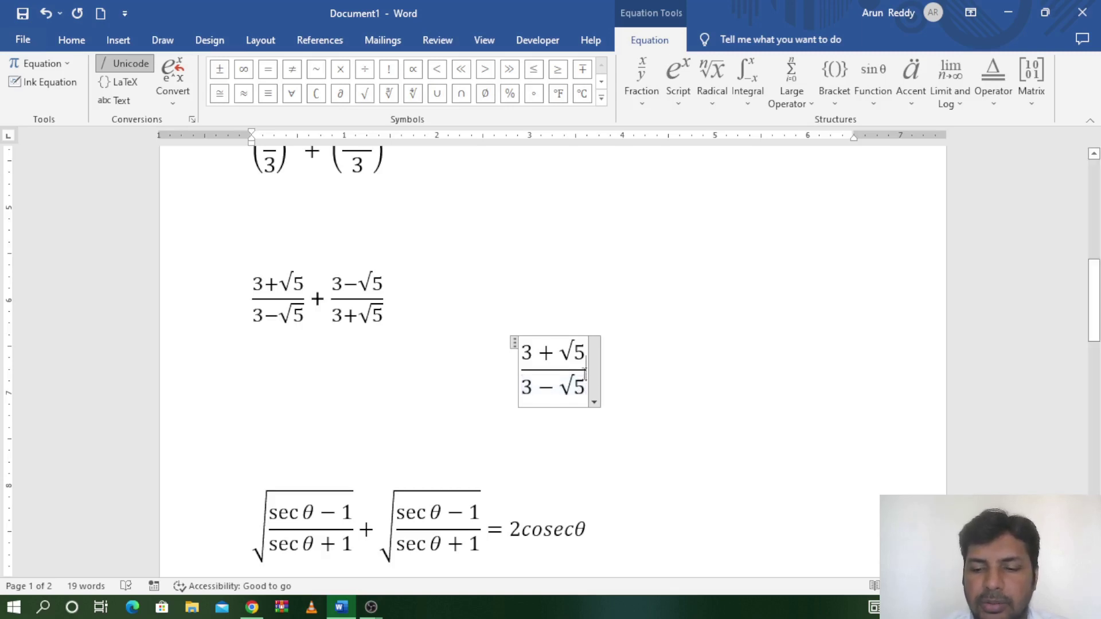
type("+")
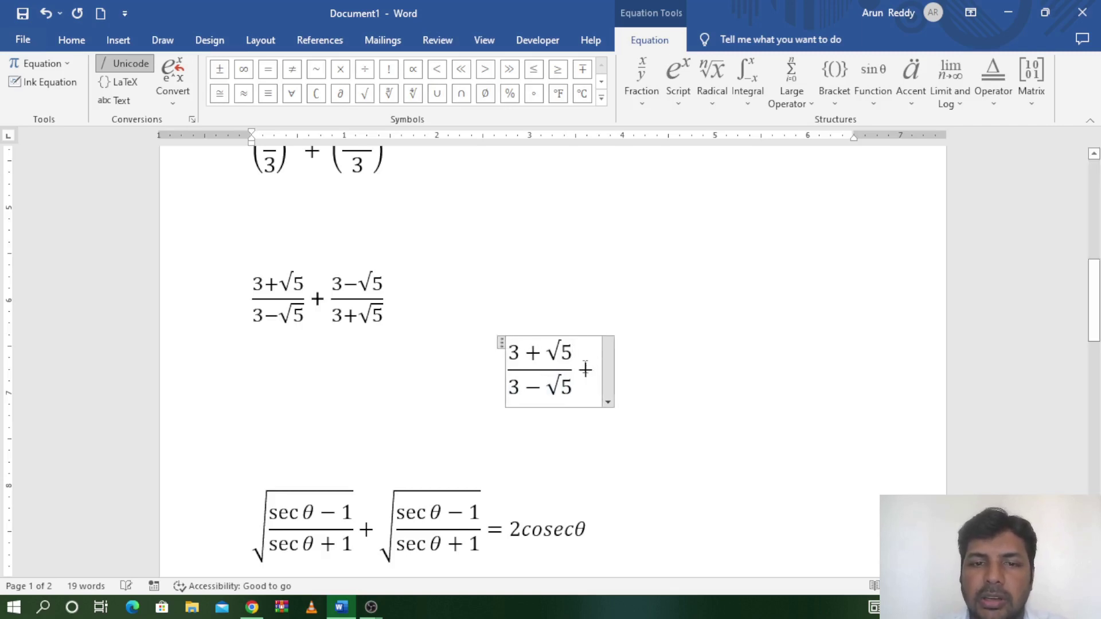
- Paste a second fraction after the plus and swap its signs to (3 − √5)/(3 + √5)
left_click_drag(571, 390, 498, 349)
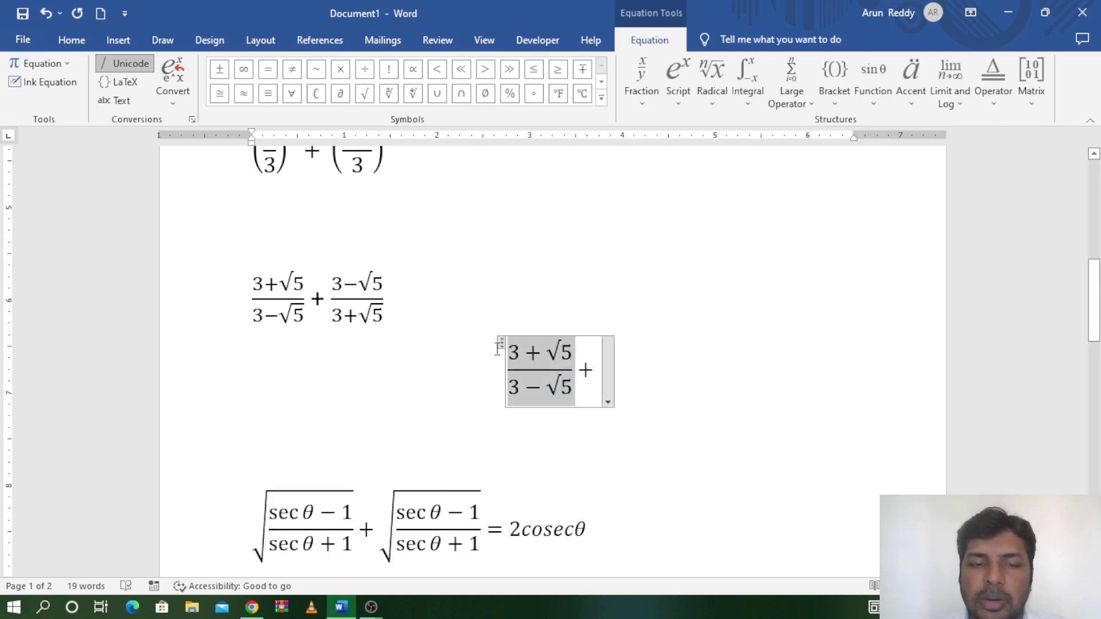
left_click(601, 367)
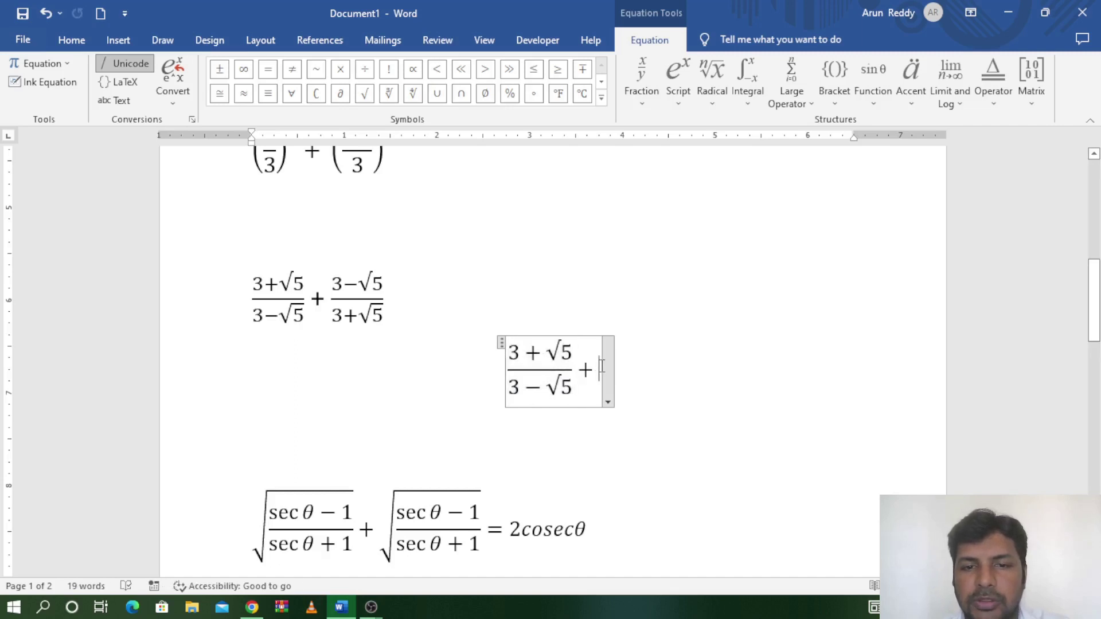
key("ctrl+v")
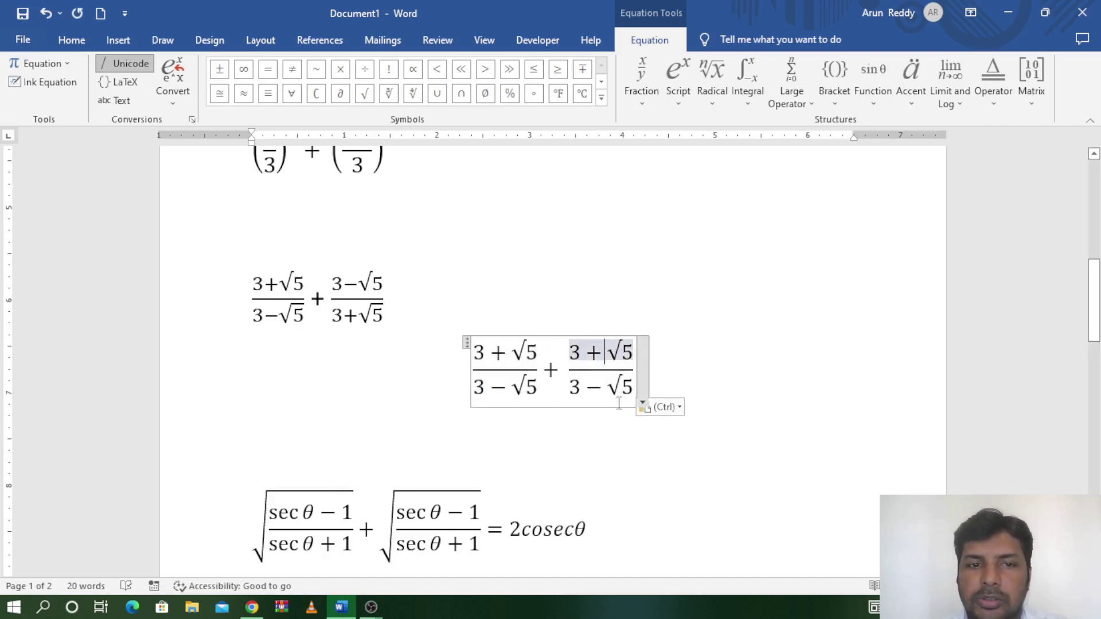
left_click(599, 352)
key("BackSpace")
type("-")
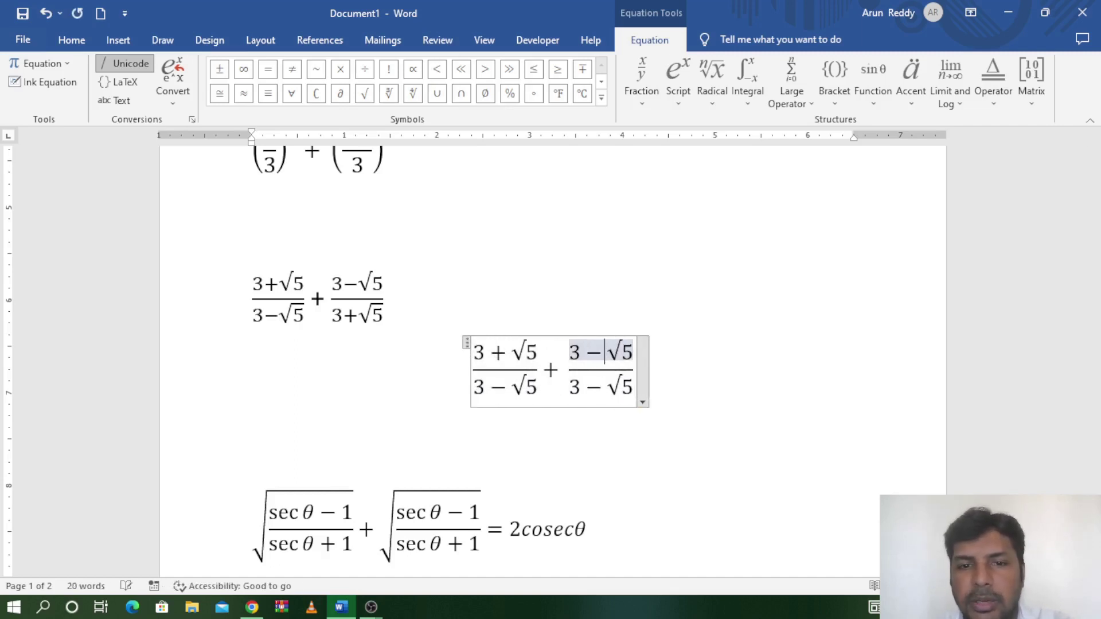
left_click(605, 384)
key("BackSpace")
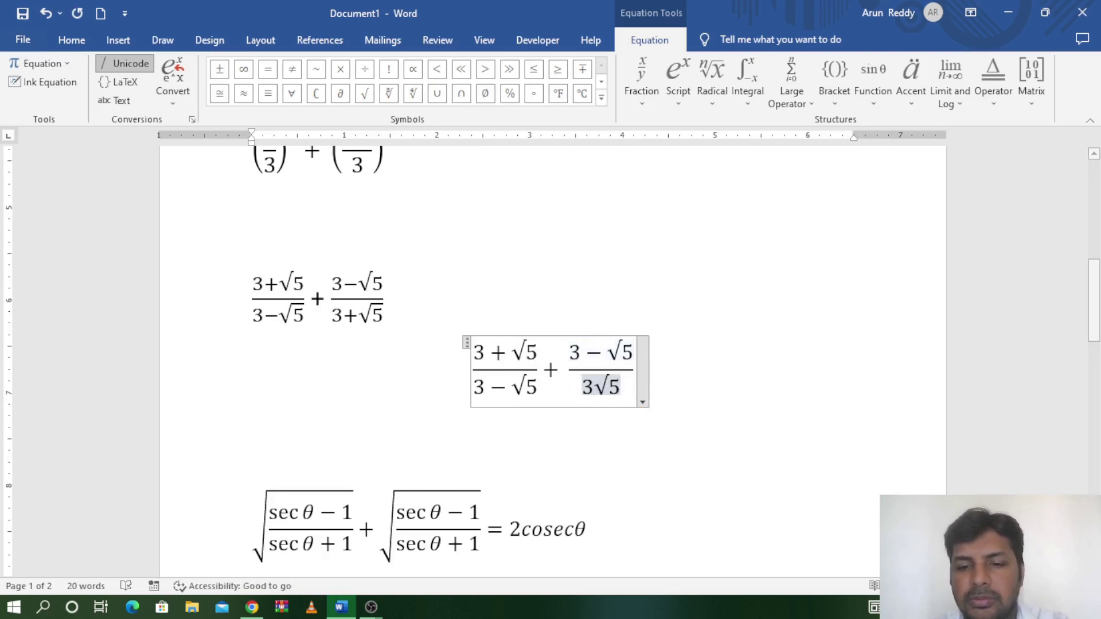
type("=")
key("BackSpace")
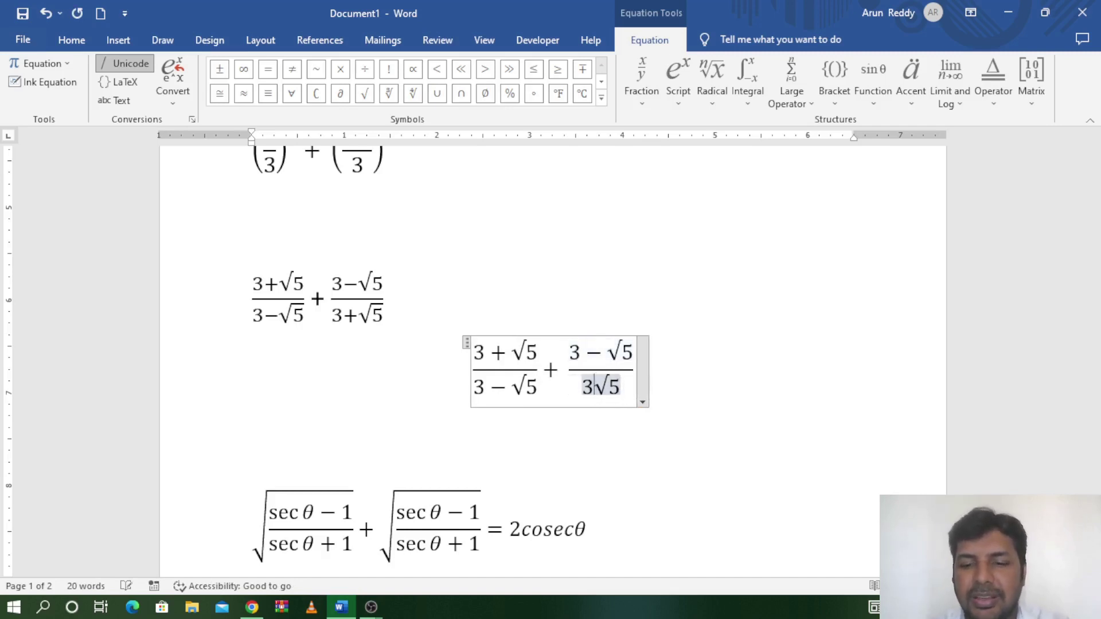
type("+")
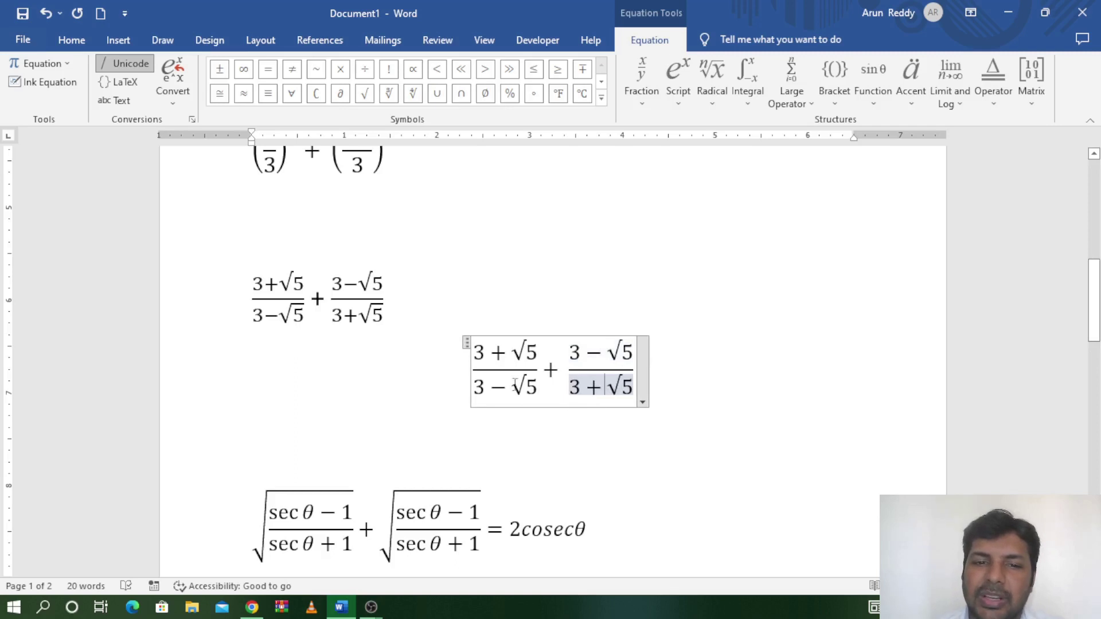
- Set the finished surd fraction equation to Left justification
left_click(642, 402)
mouse_move(553, 535)
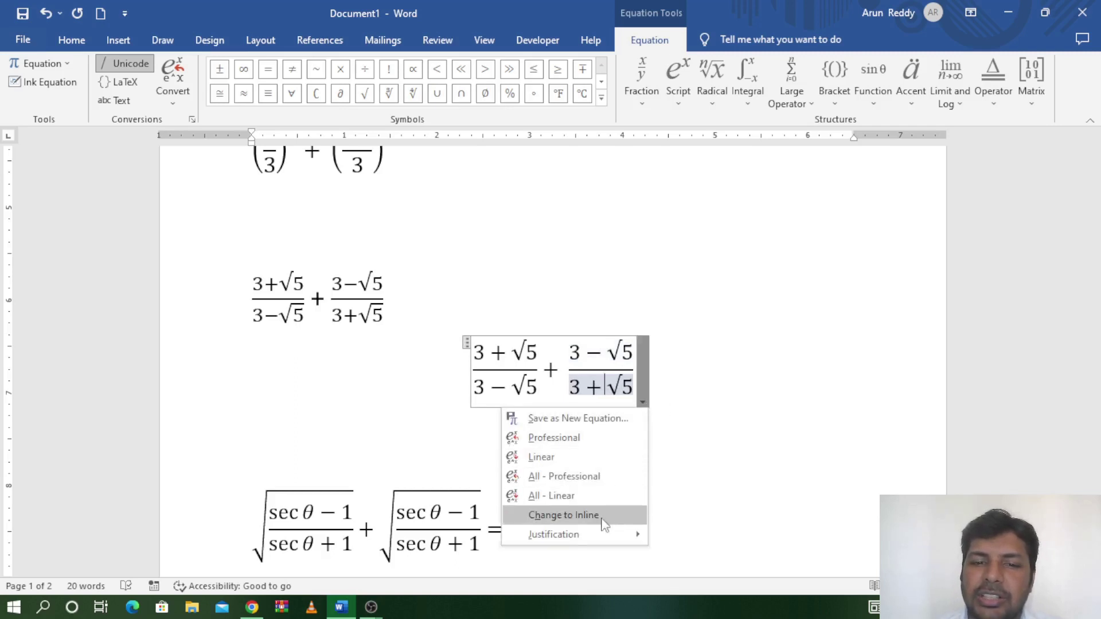
left_click(682, 522)
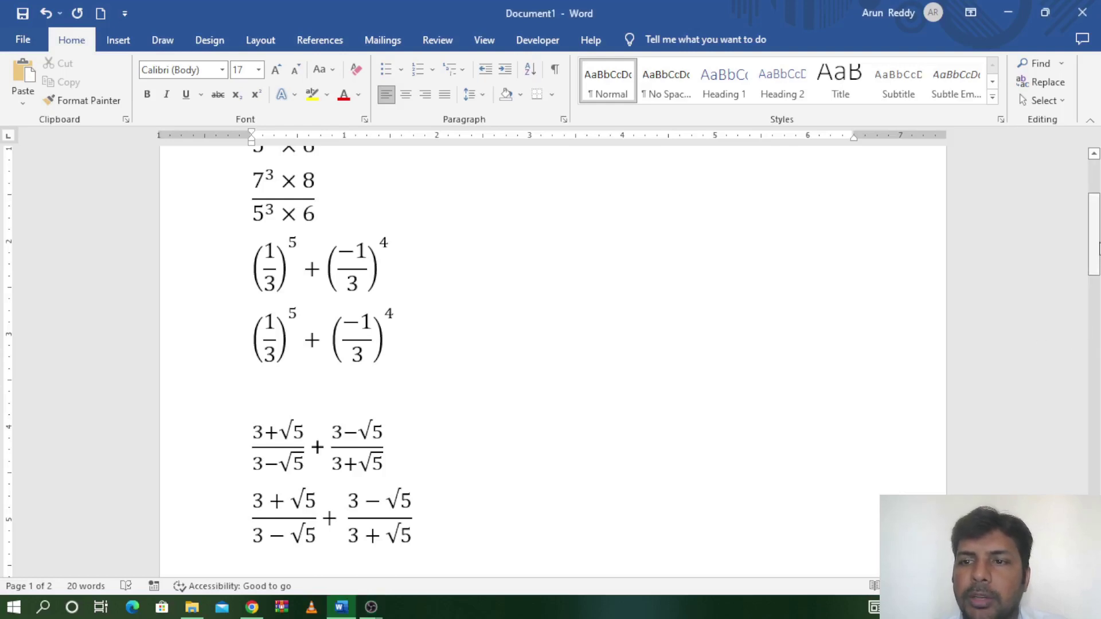
left_click_drag(1096, 248, 1089, 322)
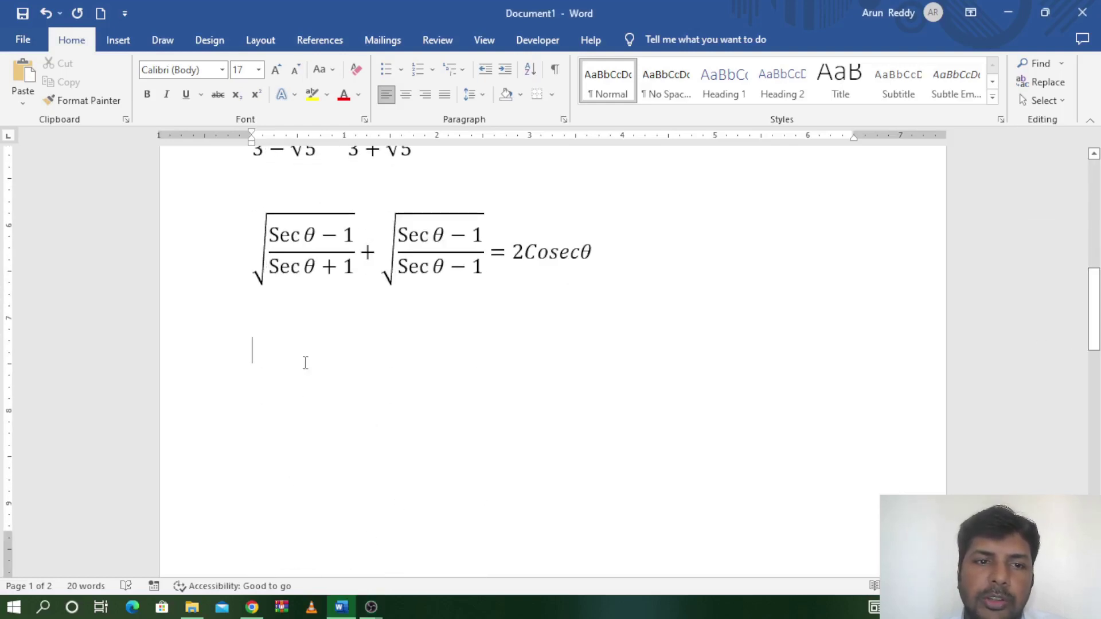
- Insert a new equation on the empty line below the sec θ identity and add a square-root sign
left_click(316, 293)
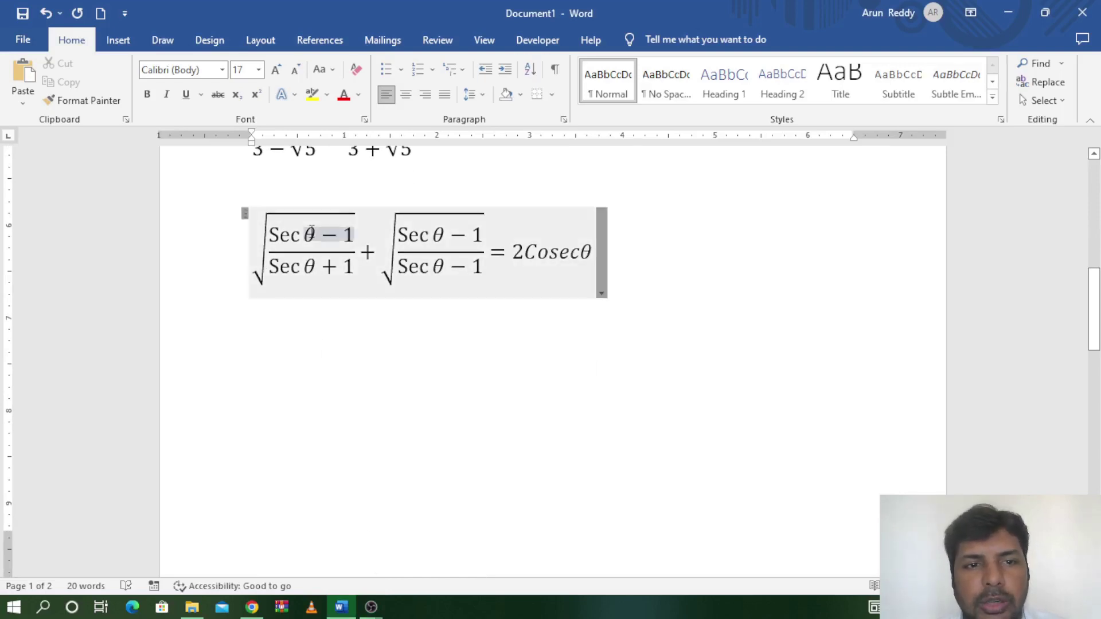
left_click(282, 369)
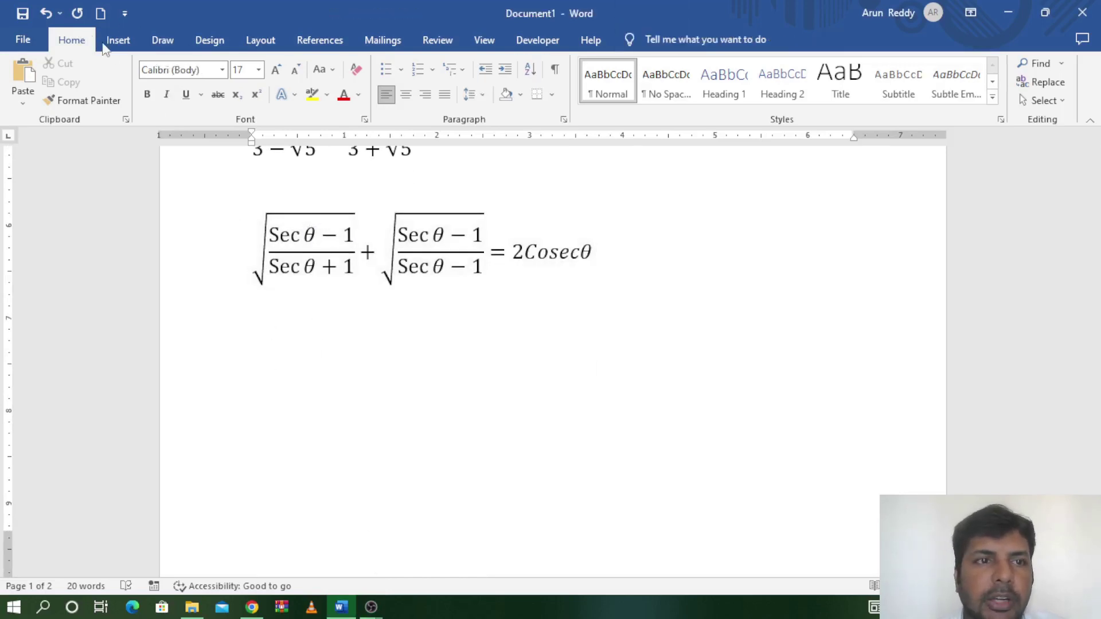
left_click(123, 47)
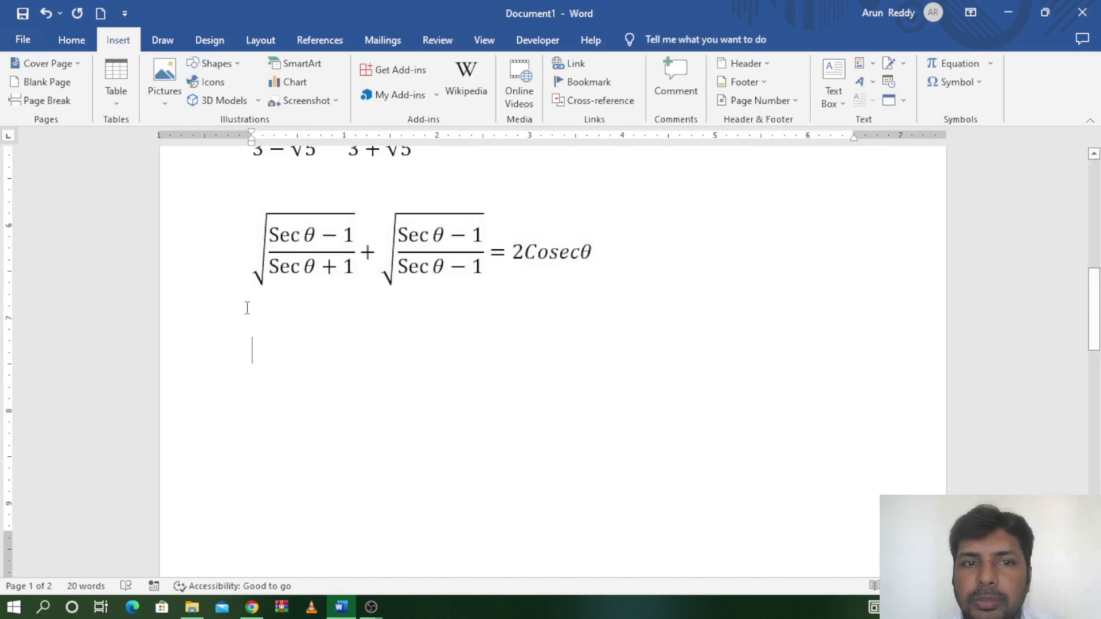
left_click(955, 65)
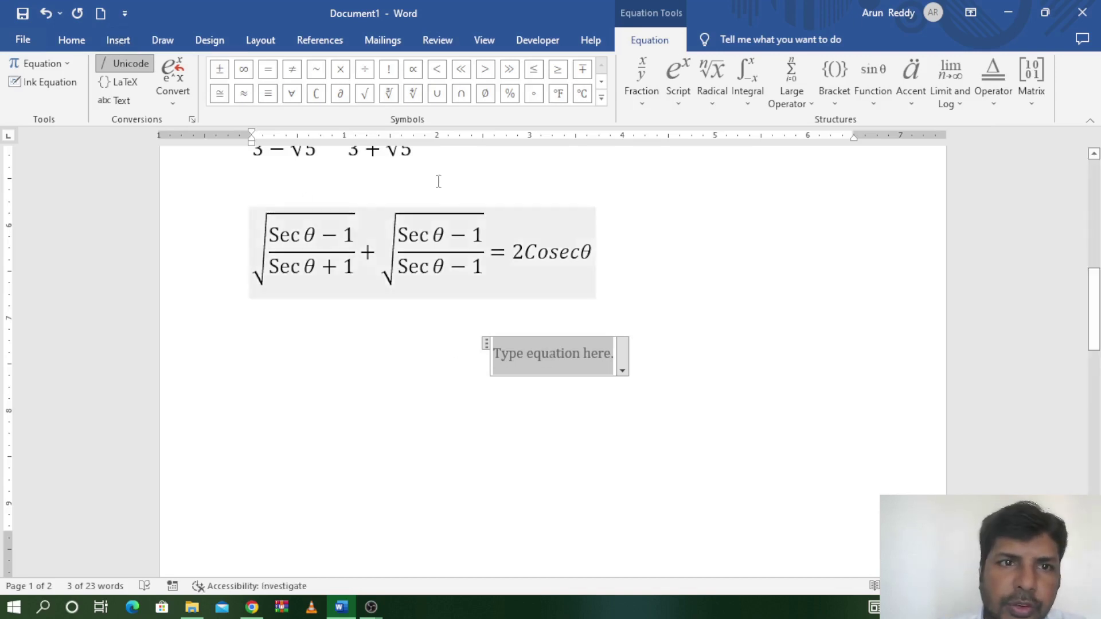
left_click(369, 100)
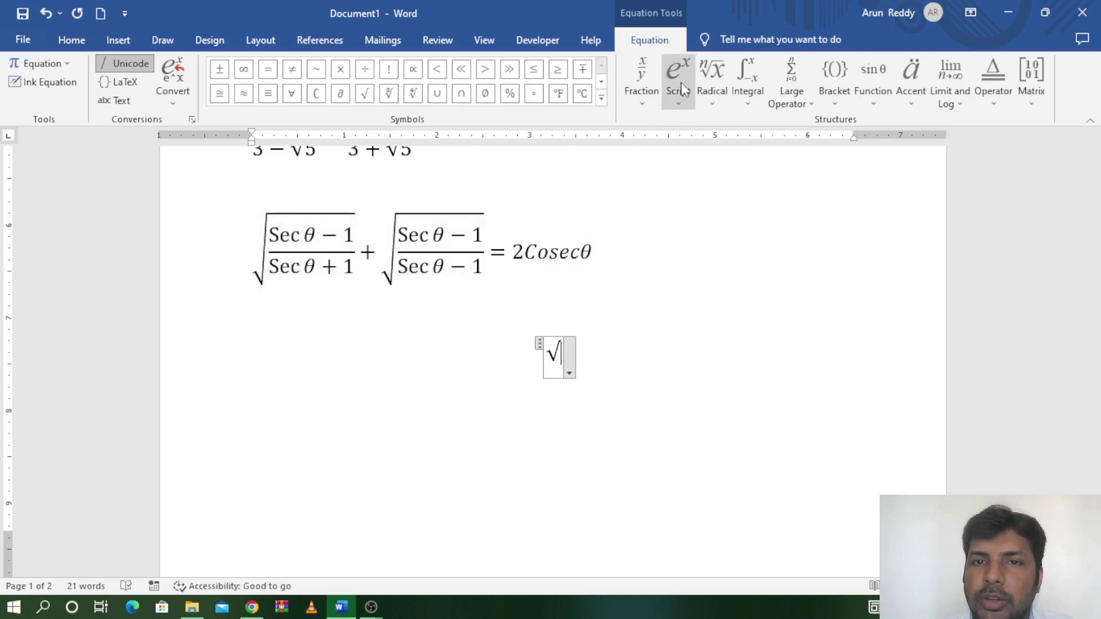
- Put a stacked fraction under the square root with numerator Secθ − 1
left_click(647, 99)
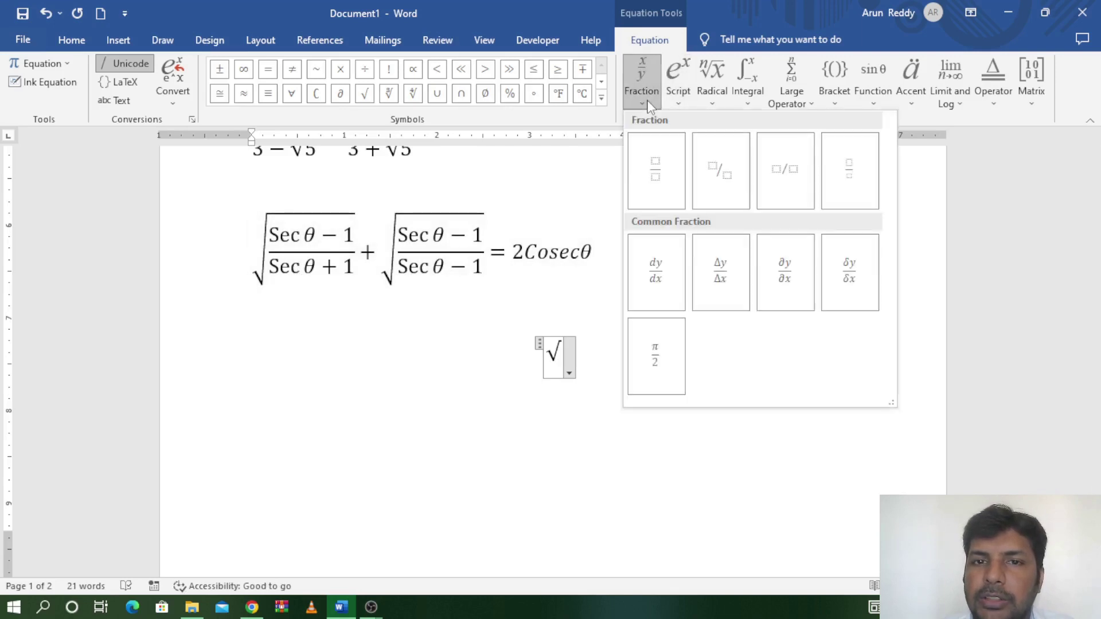
left_click(657, 172)
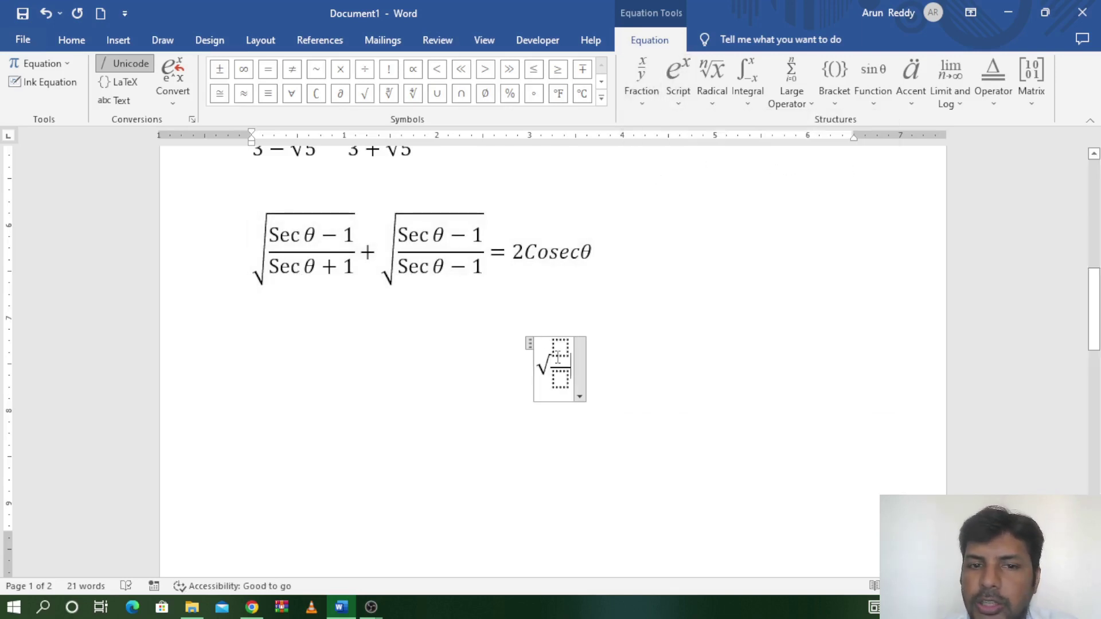
key("space")
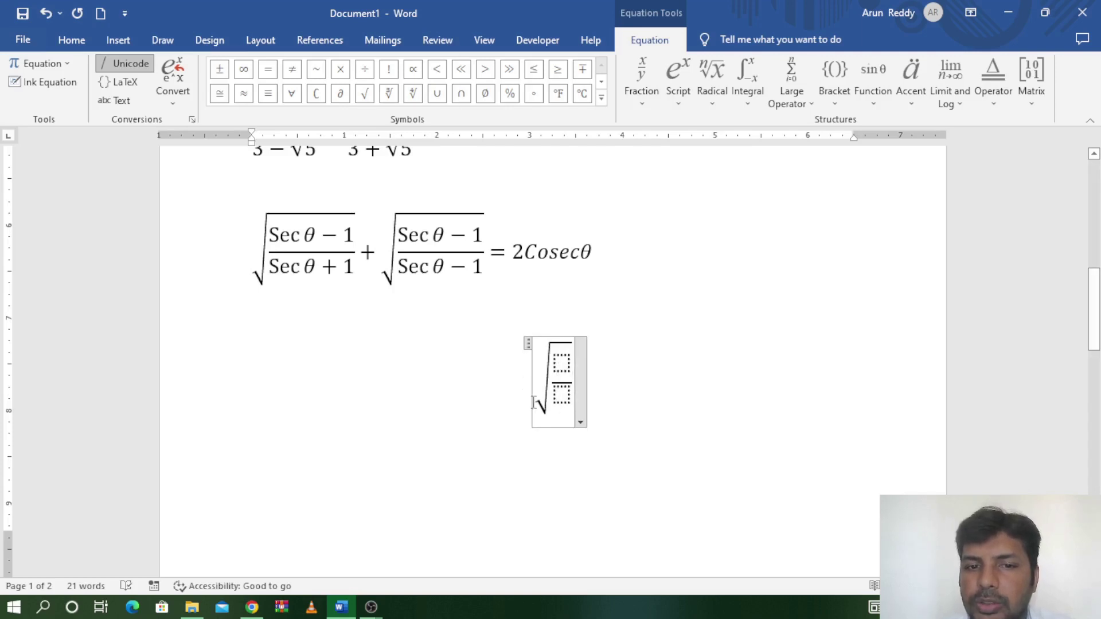
left_click(557, 363)
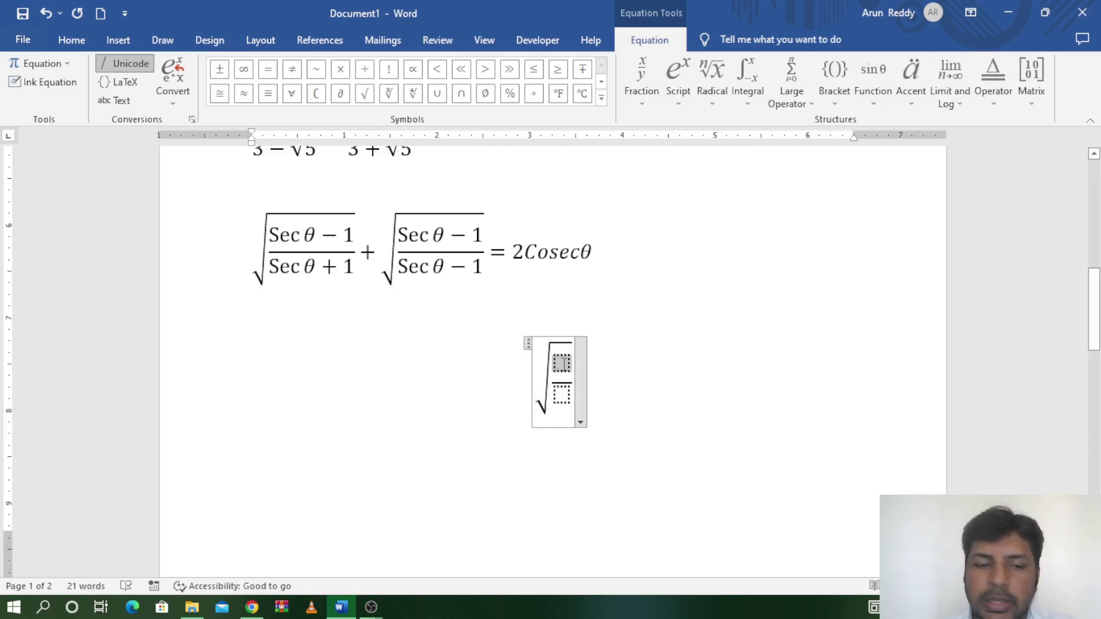
type("Se")
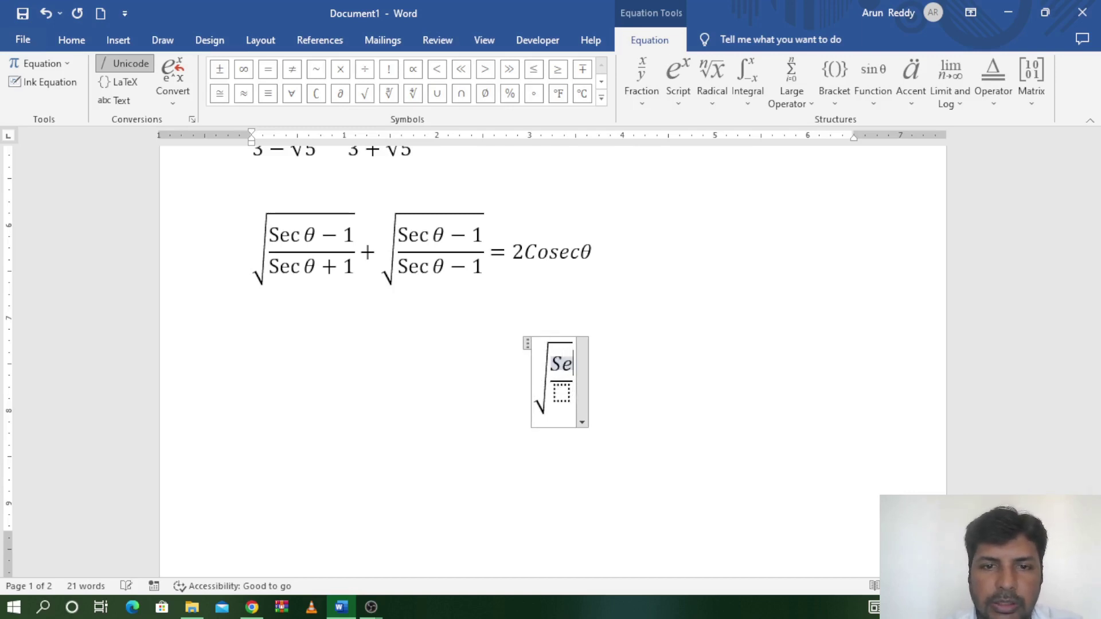
type("c")
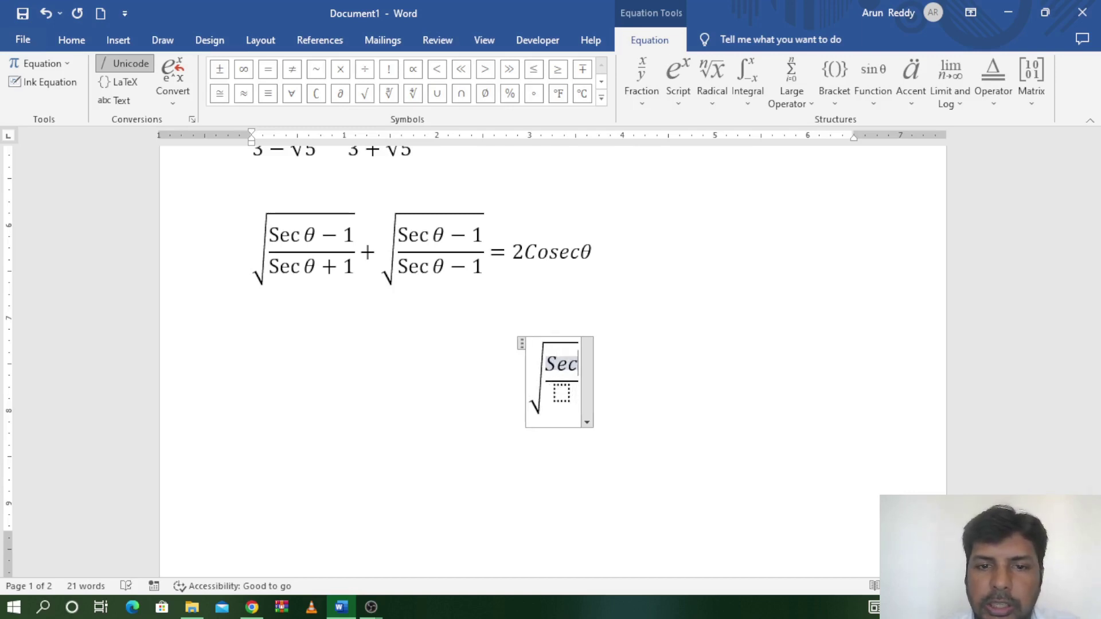
left_click(601, 98)
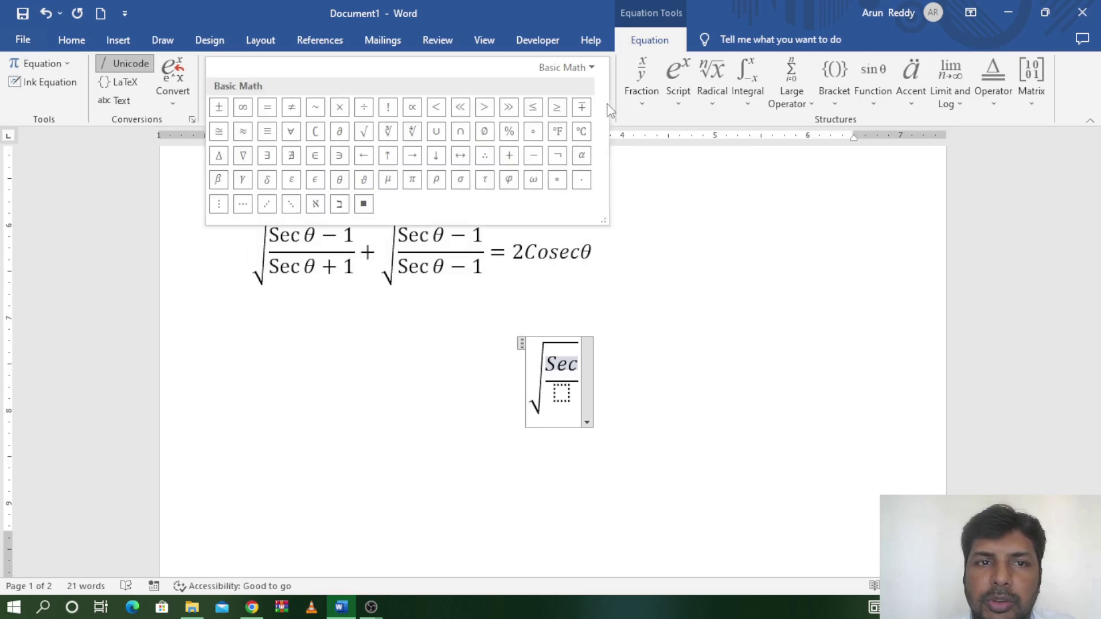
left_click(341, 182)
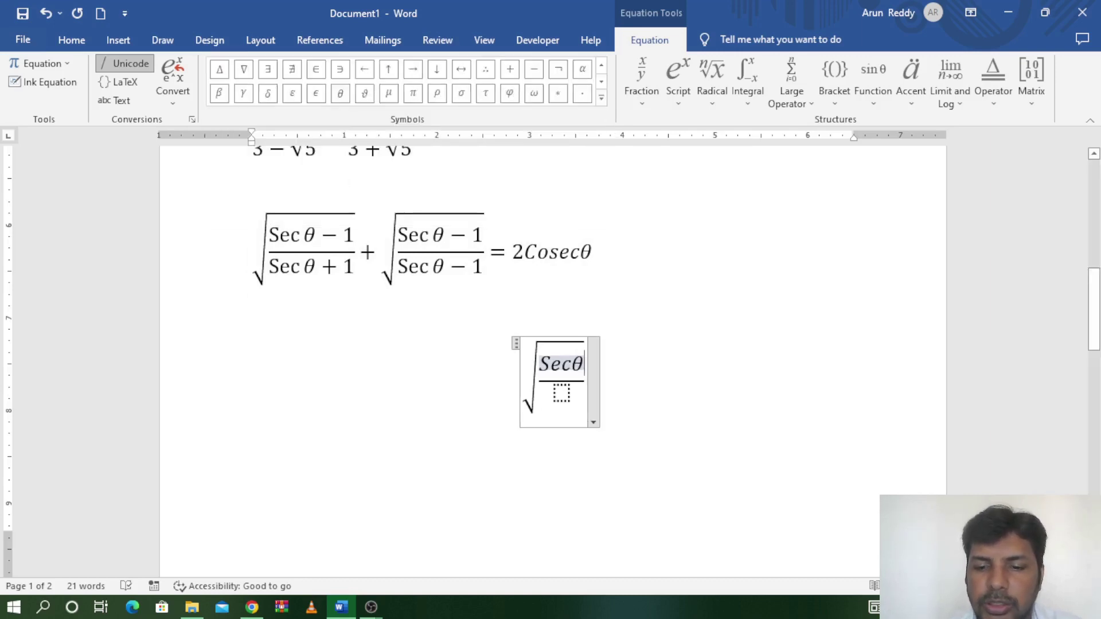
type("-")
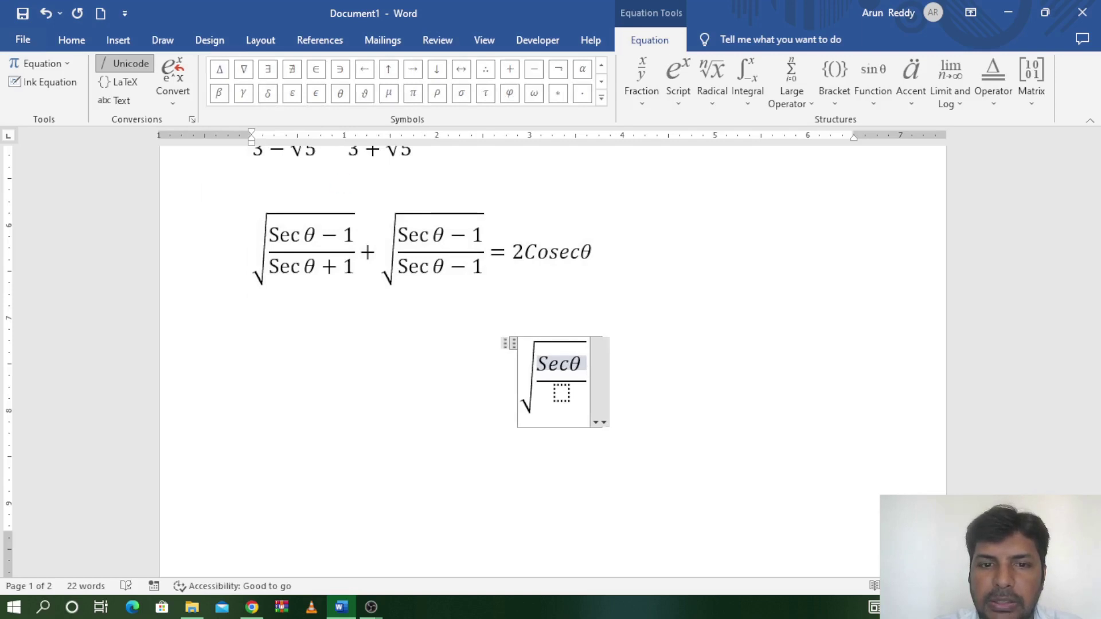
type("1")
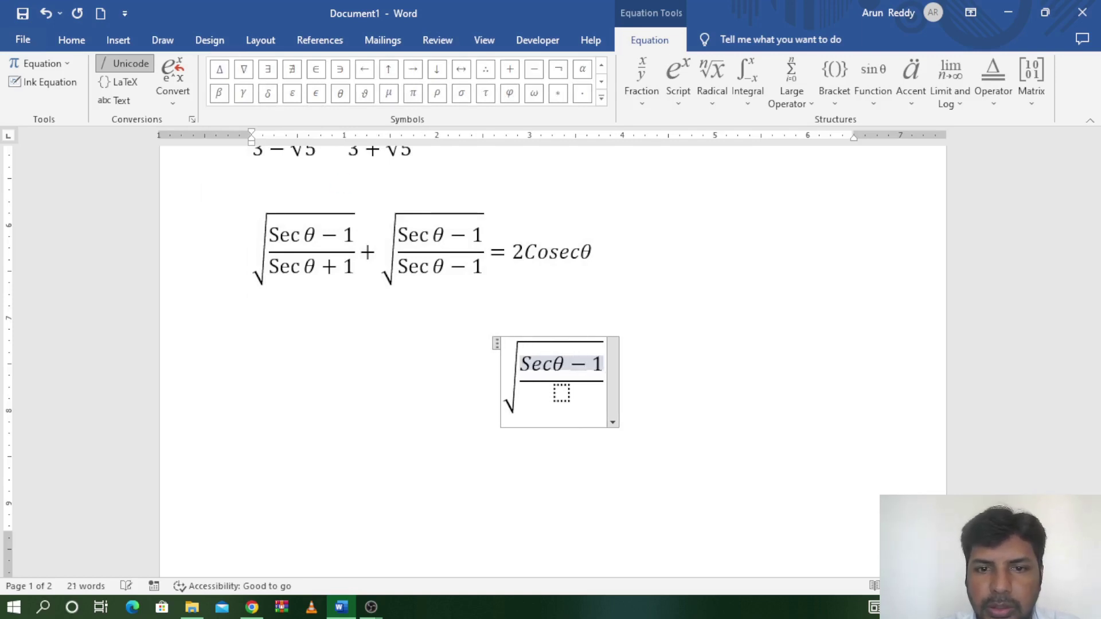
- Copy the numerator into the denominator and change it to Secθ + 1
key("Down")
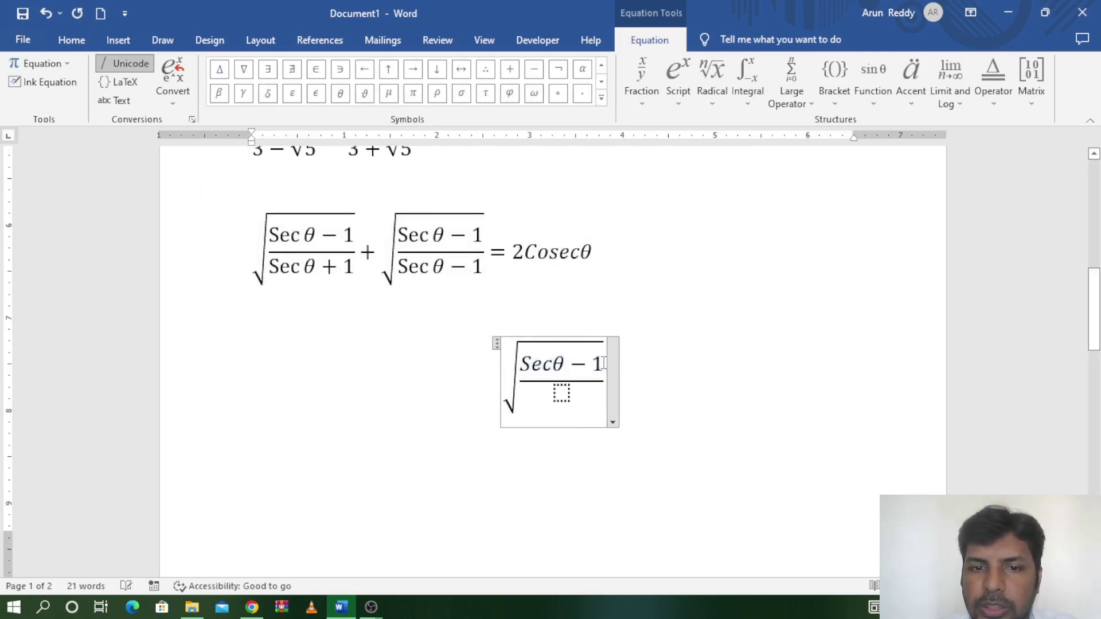
left_click_drag(603, 363, 523, 364)
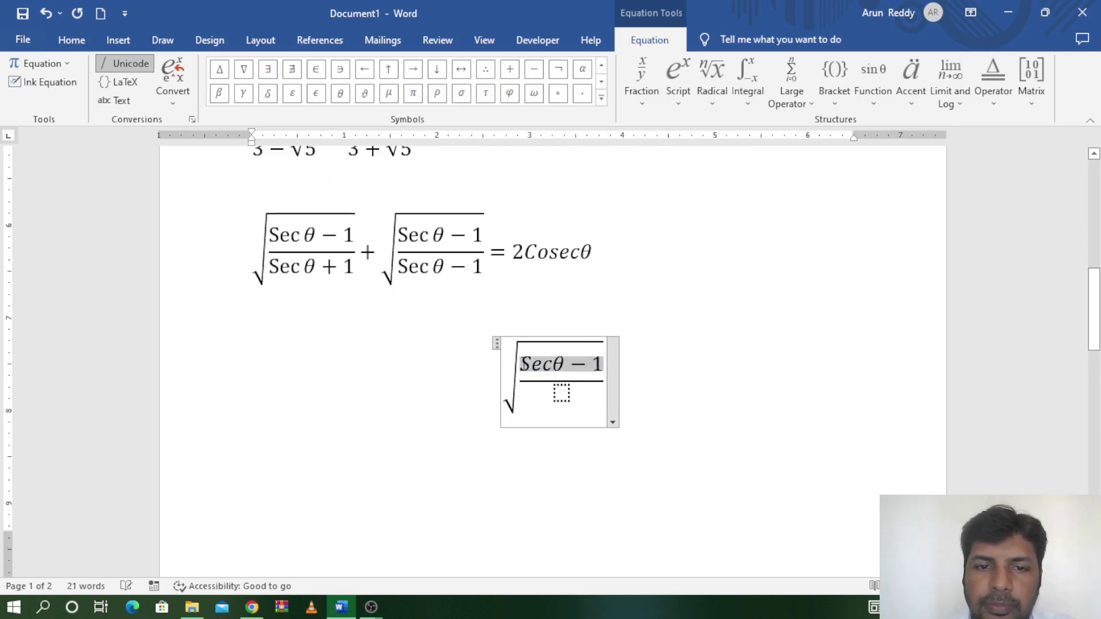
key("ctrl+c")
left_click(562, 395)
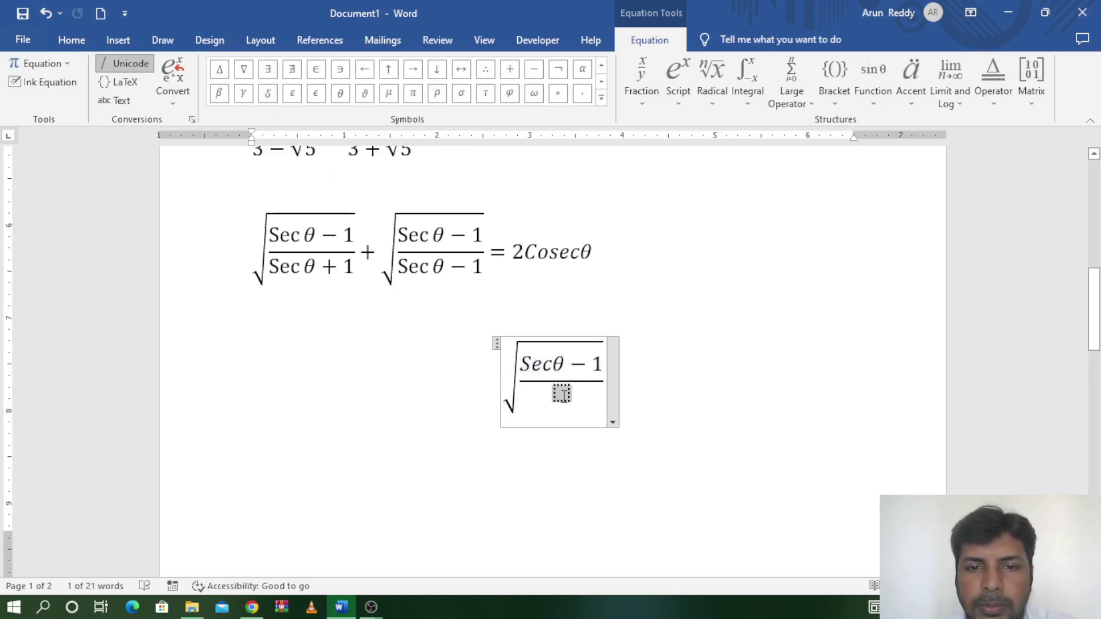
key("ctrl+v")
type("-")
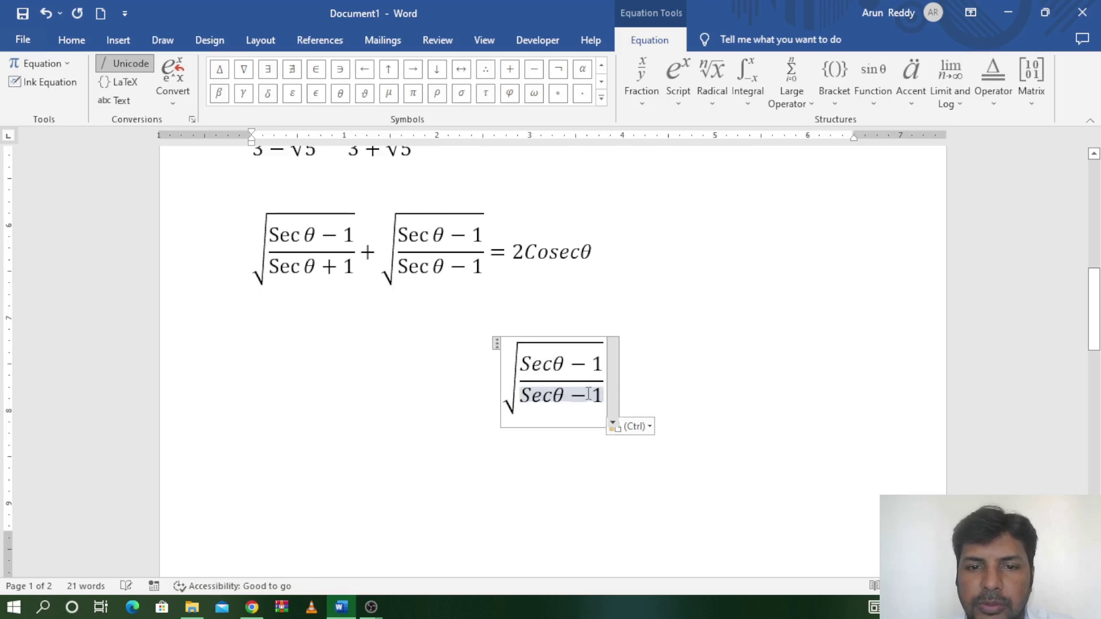
key("BackSpace")
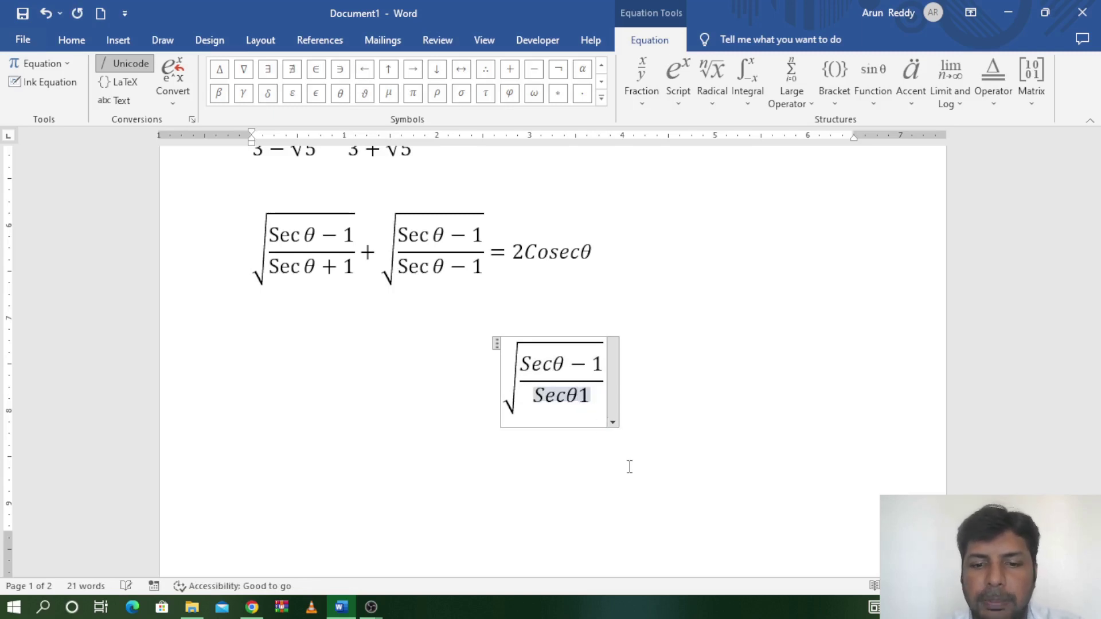
type("+")
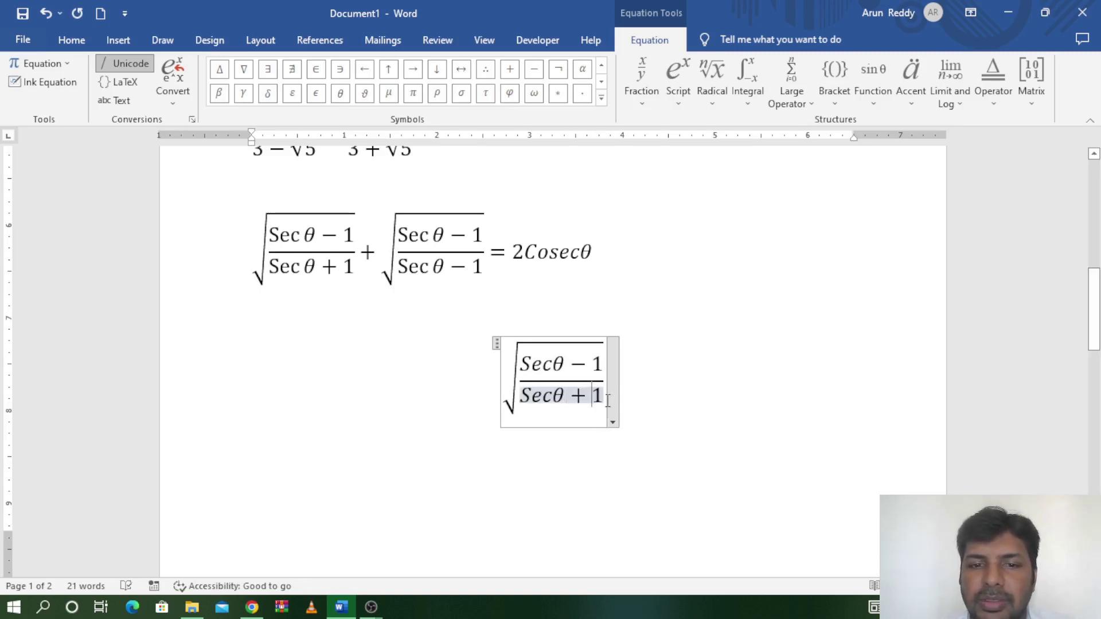
- Add a plus sign after the square-root term
triple_click(607, 400)
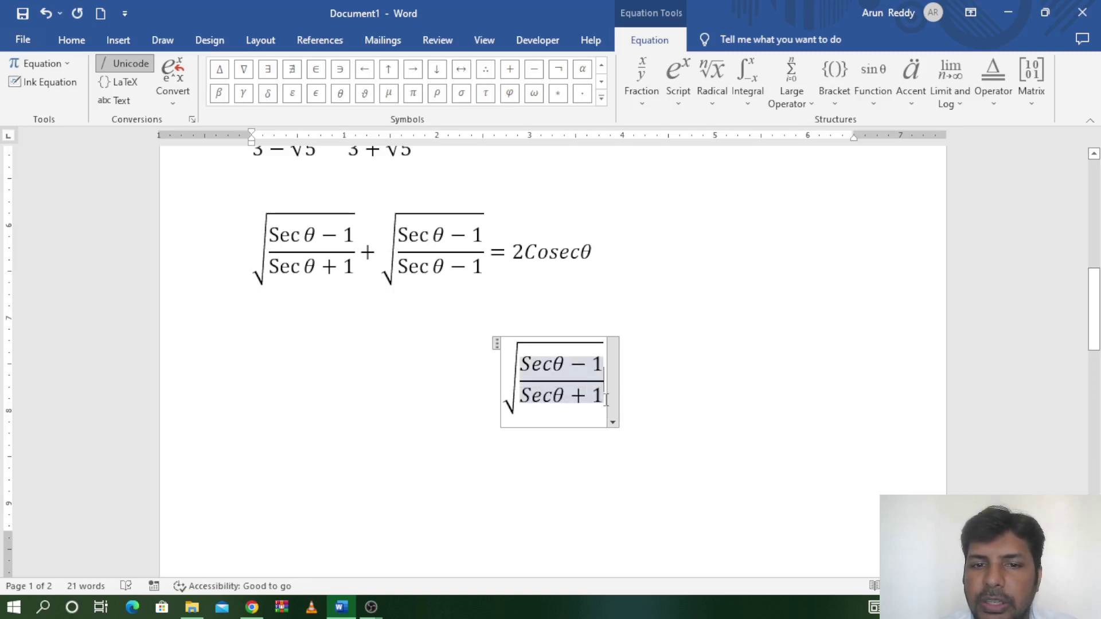
left_click(606, 399)
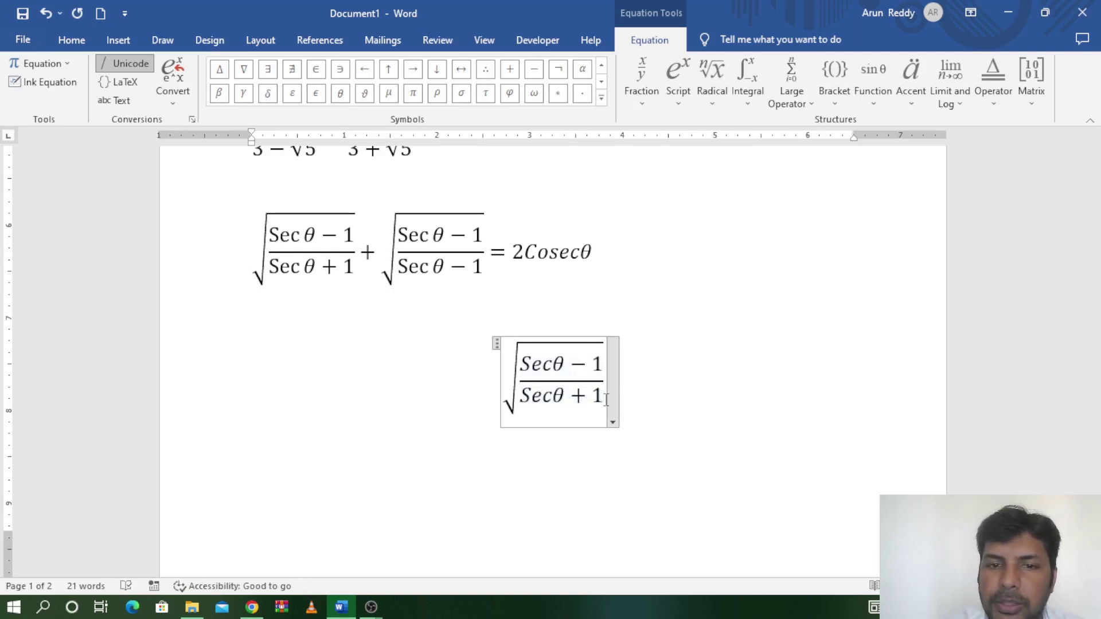
key("Right")
type("+")
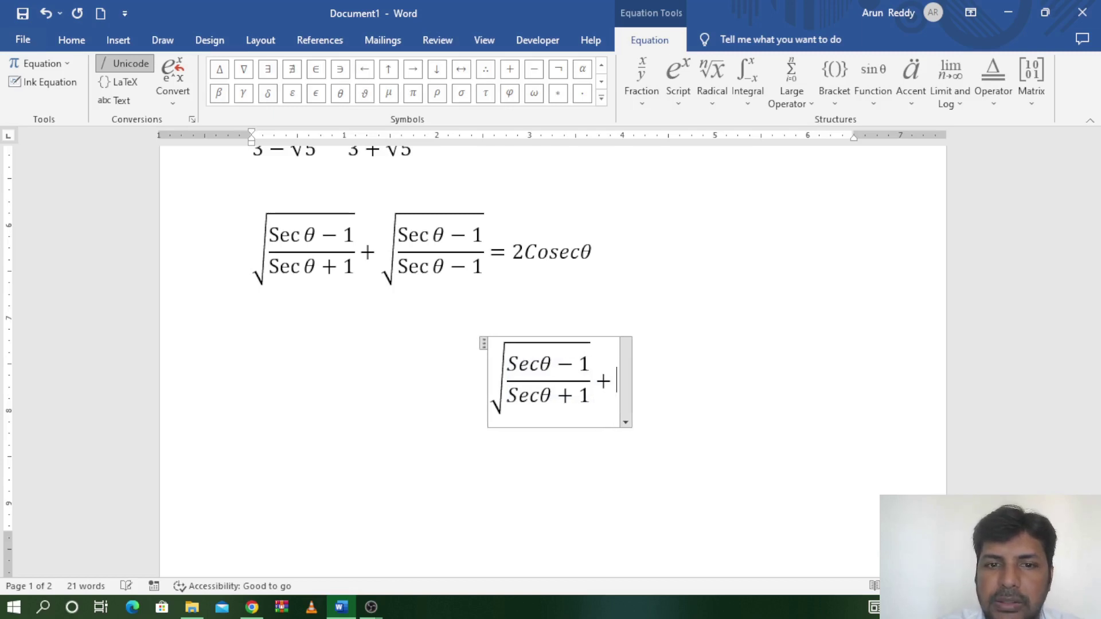
- Duplicate the first radical after the plus sign and swap its signs to (Secθ+1)/(Secθ−1)
left_click_drag(589, 396, 497, 345)
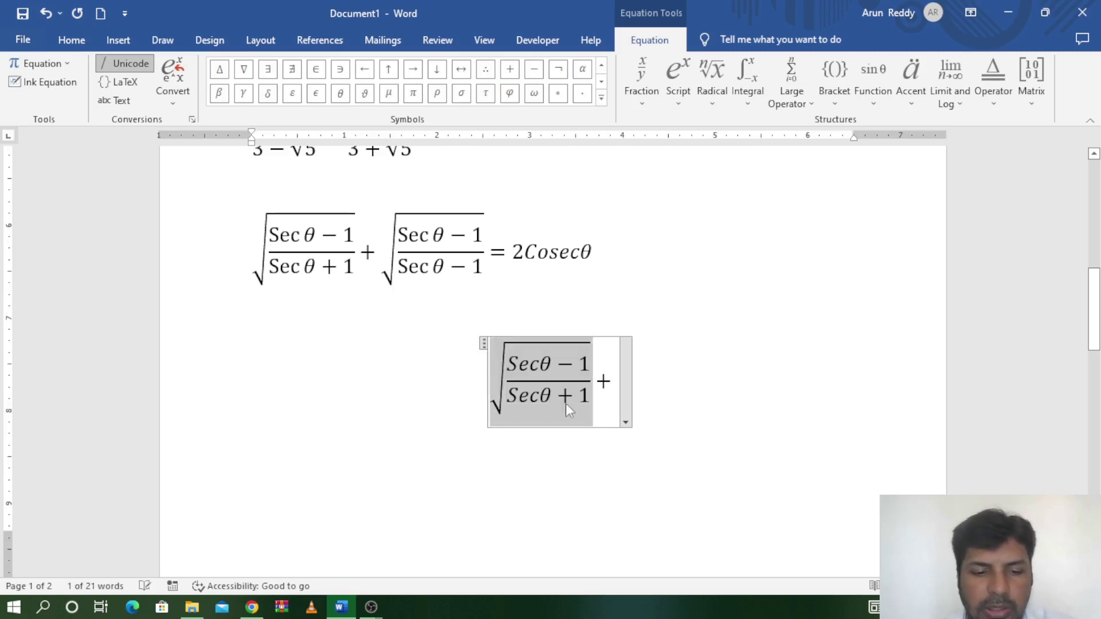
left_click(619, 390)
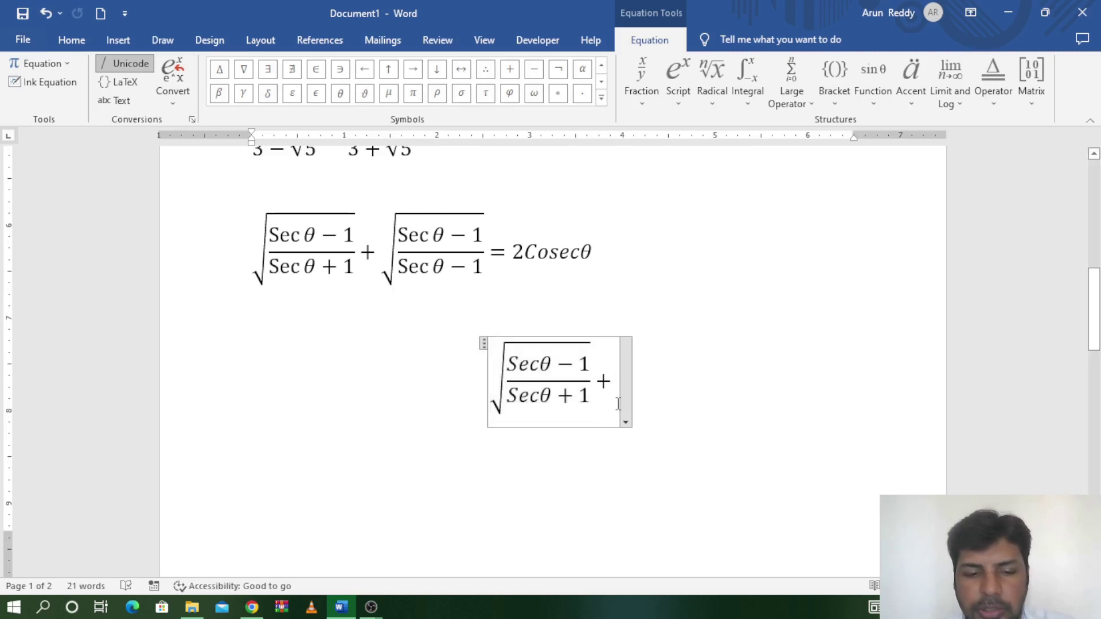
key("ctrl+v")
left_click(654, 368)
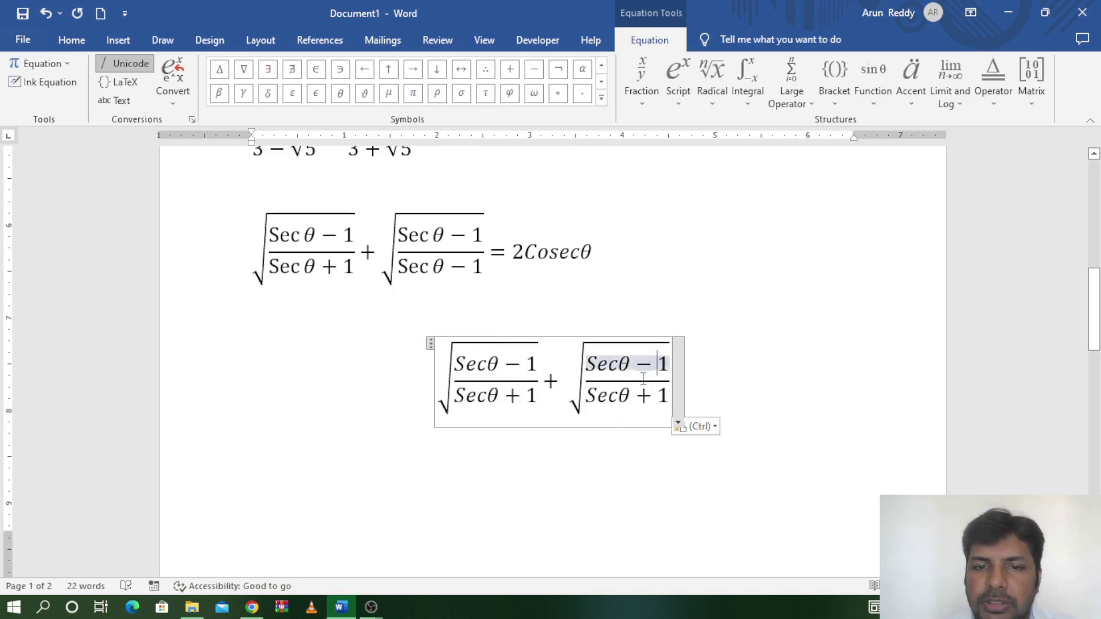
key("BackSpace")
type("+")
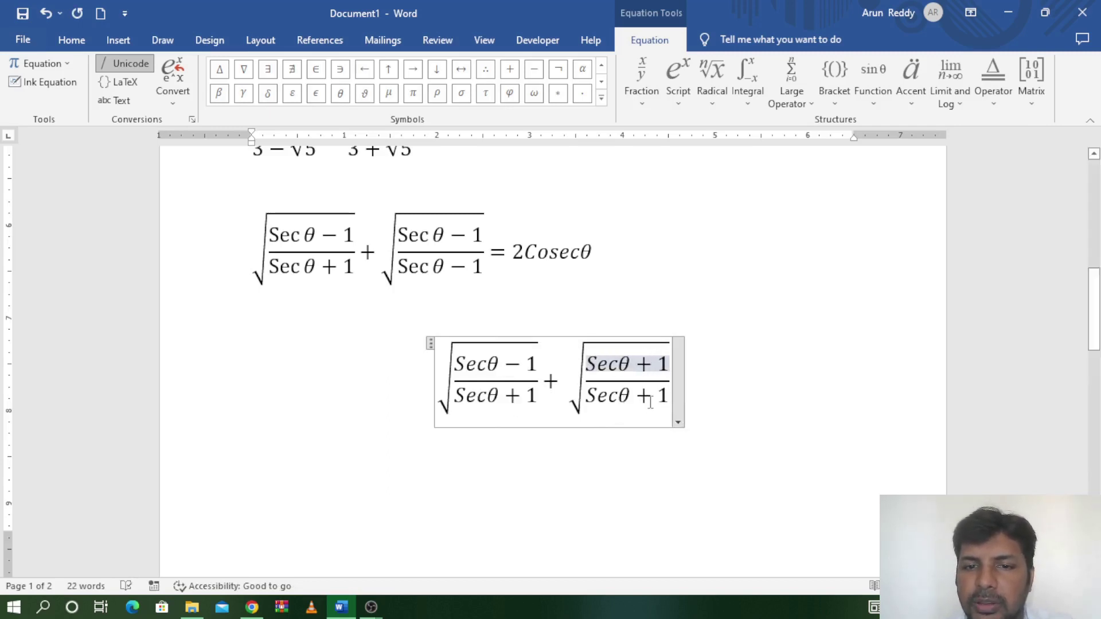
left_click(653, 402)
key("BackSpace")
type("-")
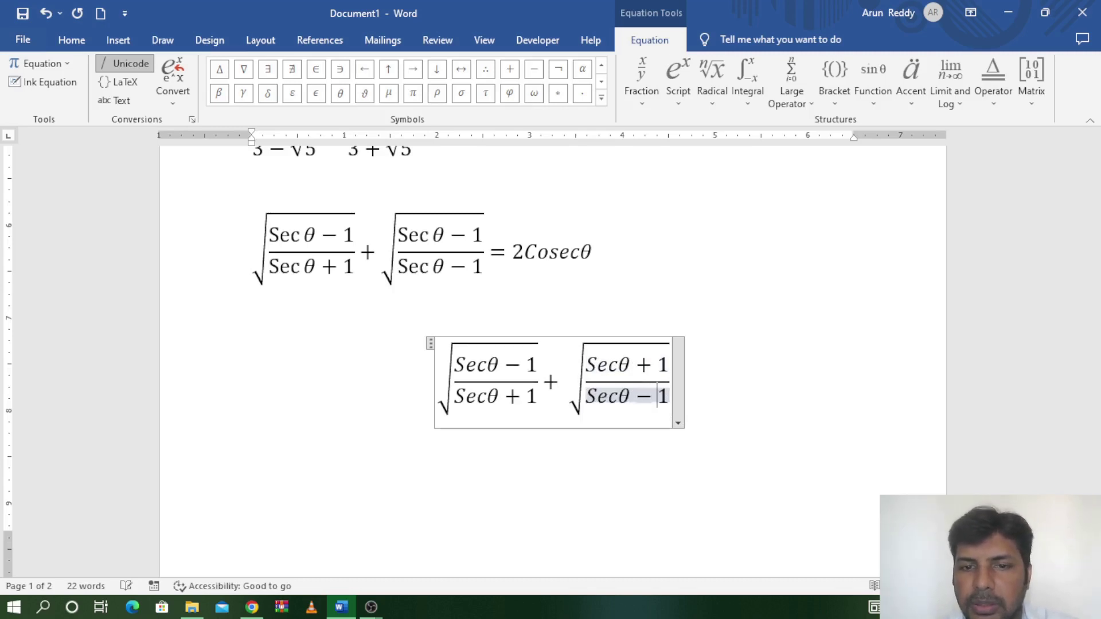
key("Right")
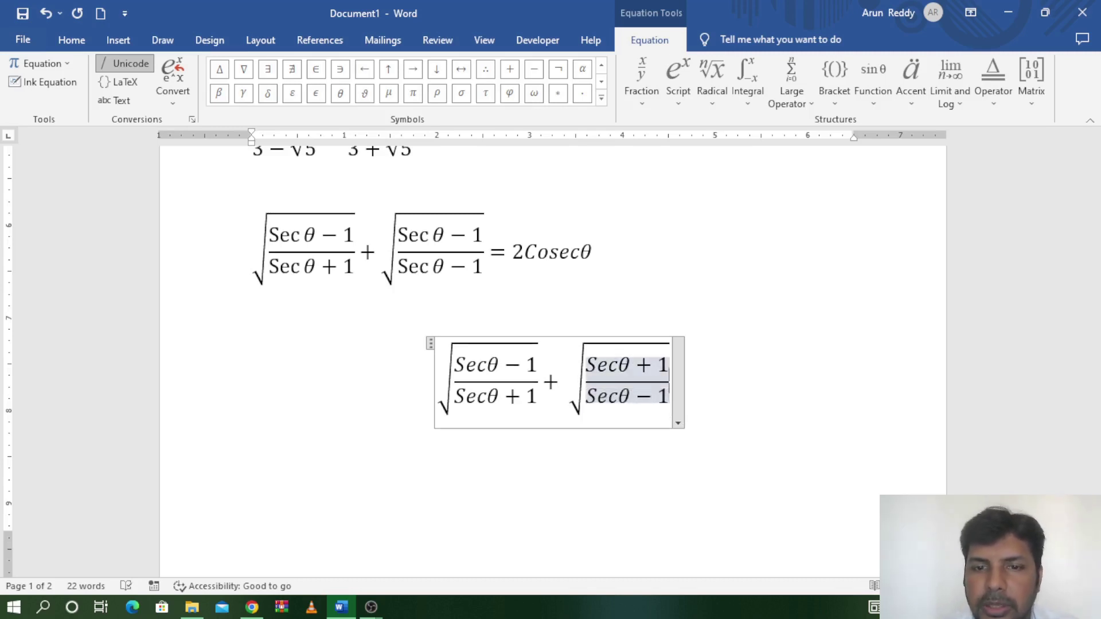
key("Right")
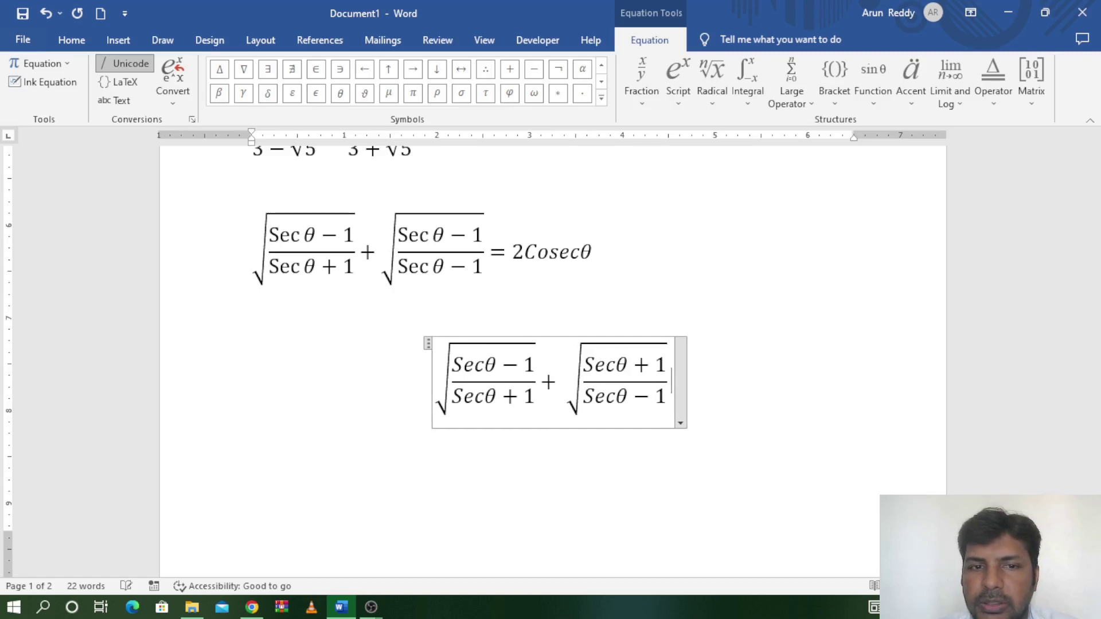
- End the equation with = 2 Cosecθ, taking θ from the basic math symbols
type("= ")
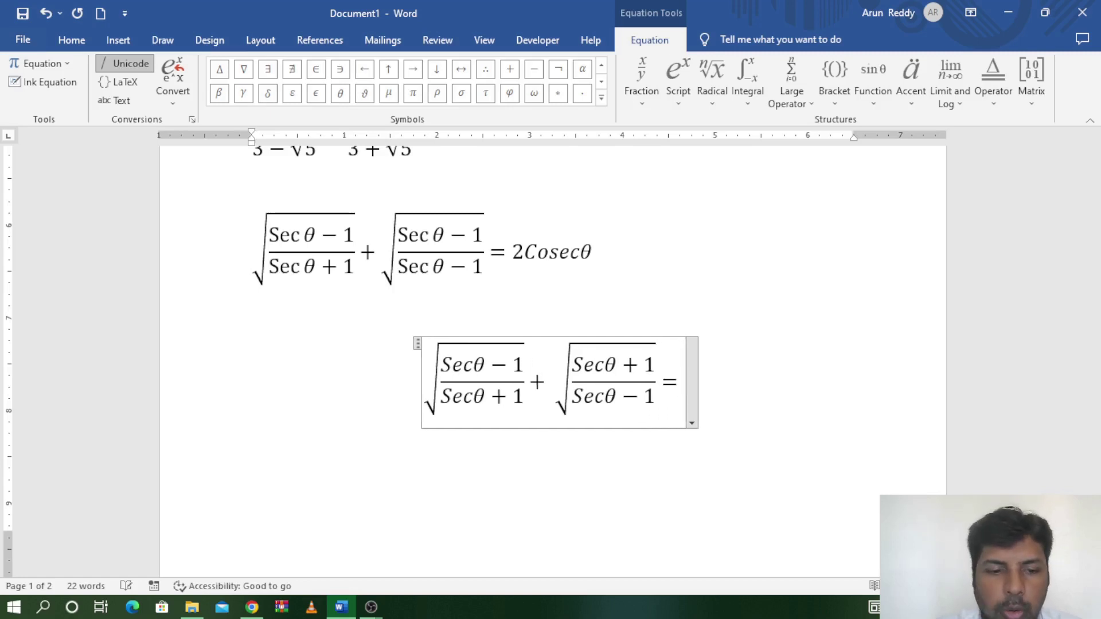
type("2 C")
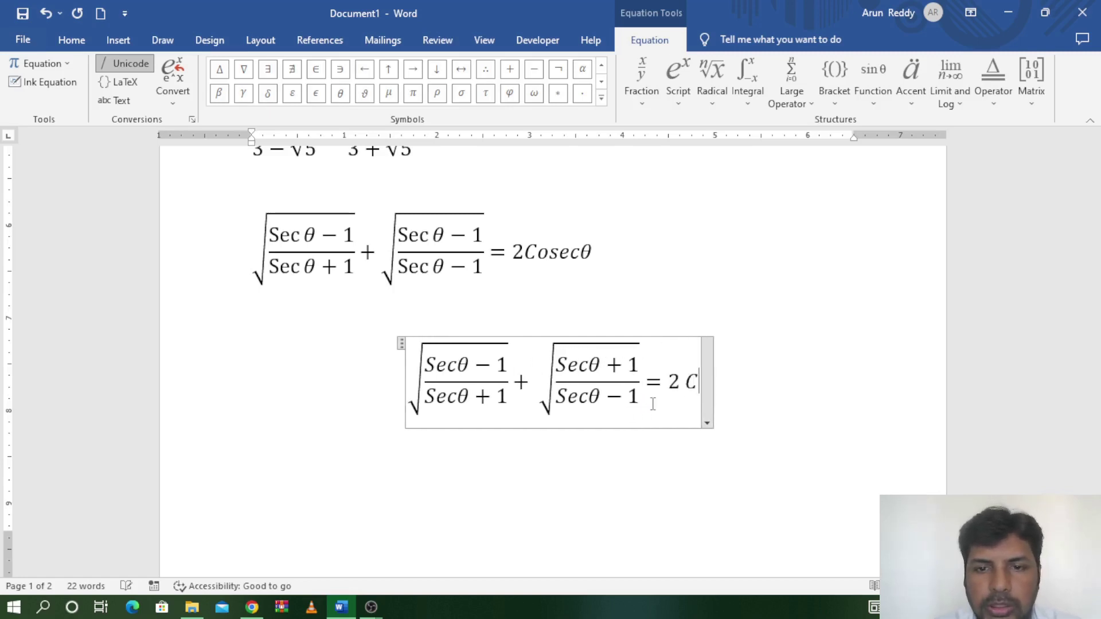
type("ose")
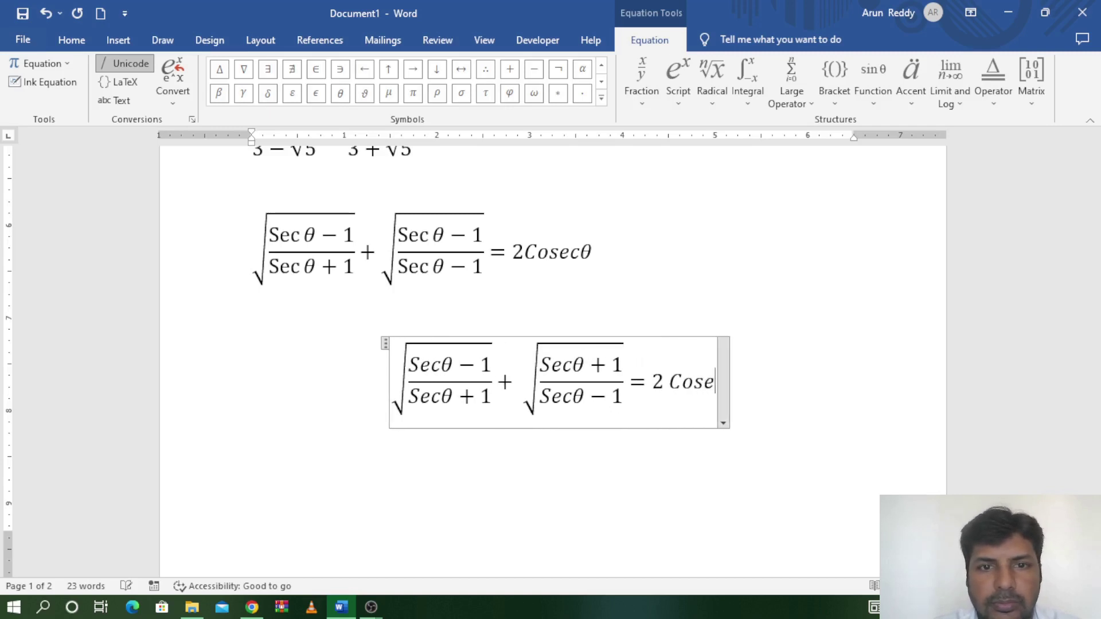
type("c")
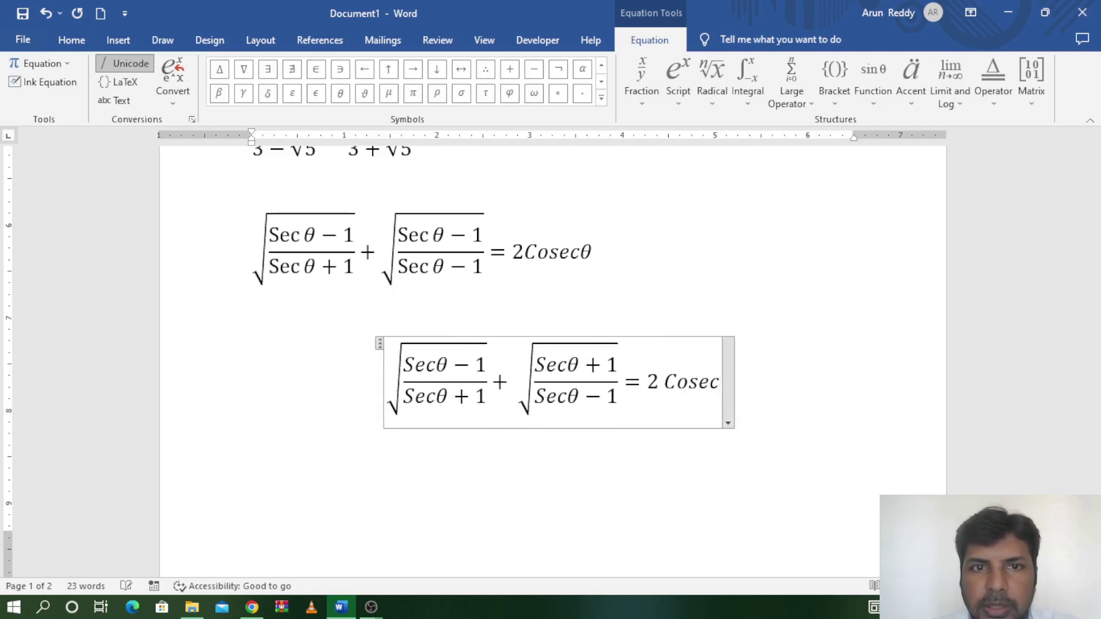
left_click(601, 98)
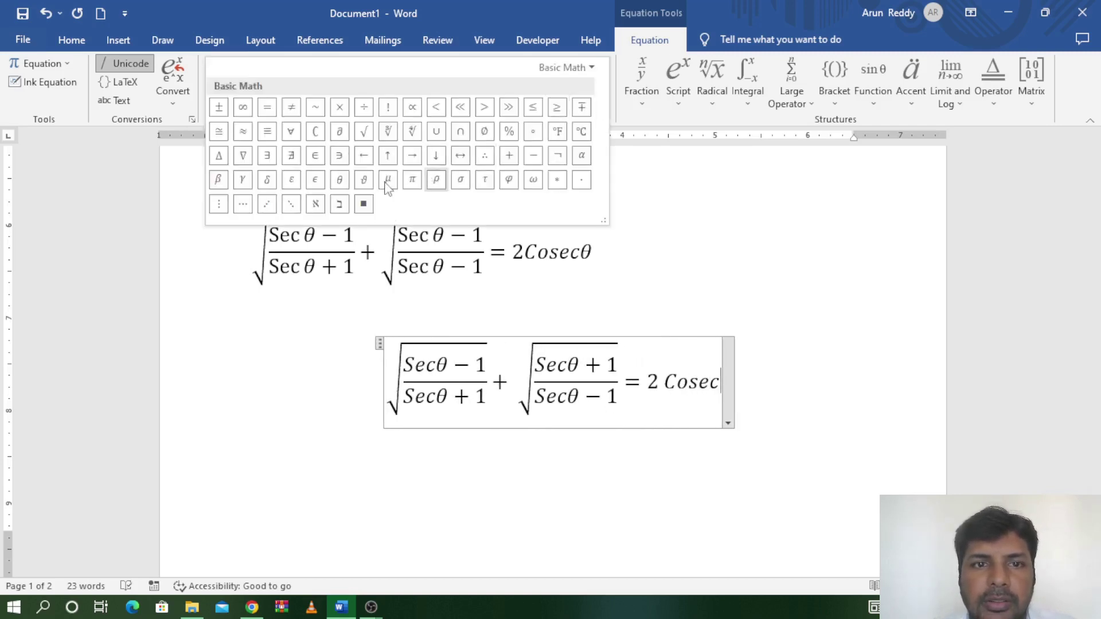
left_click(340, 179)
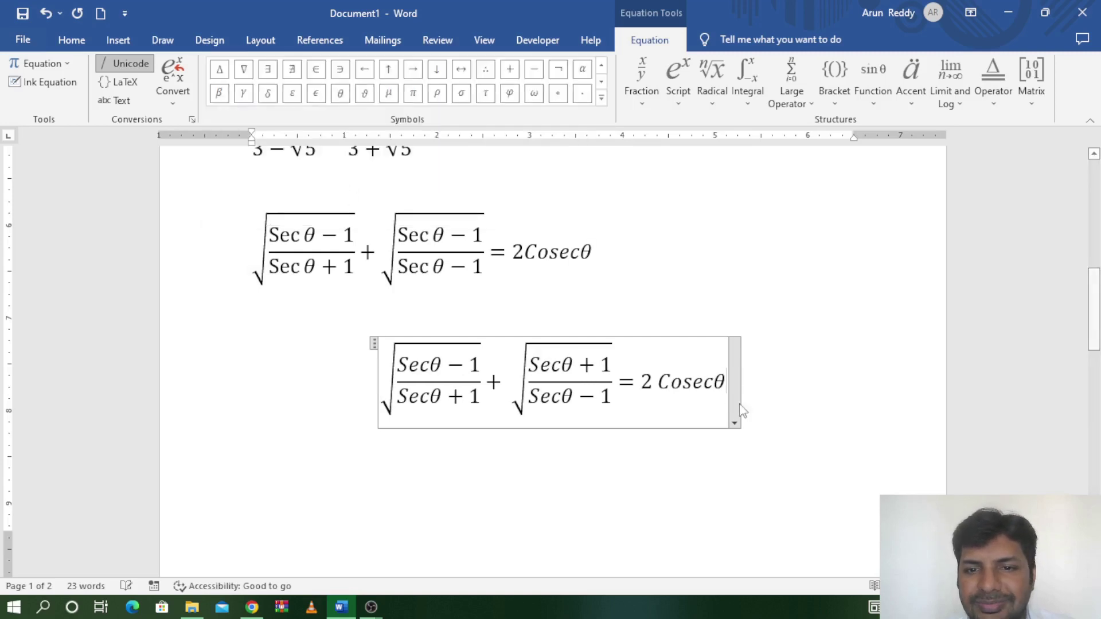
left_click(734, 423)
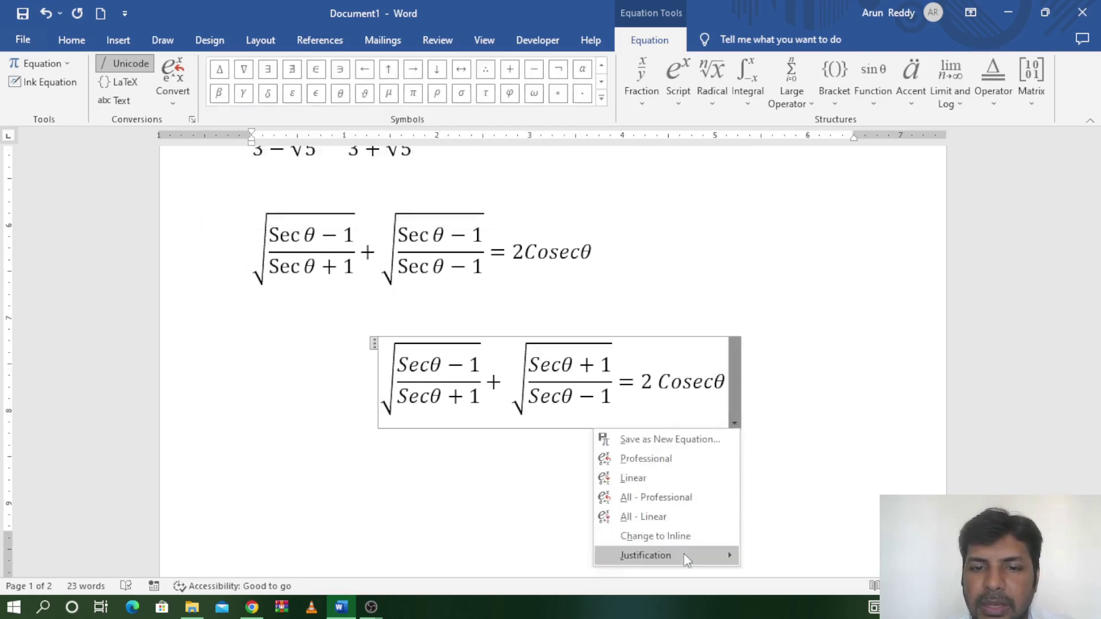
- Left-justify the Cosecθ equation and move to the mean formula on the Statical formulas page
mouse_move(667, 556)
left_click(792, 535)
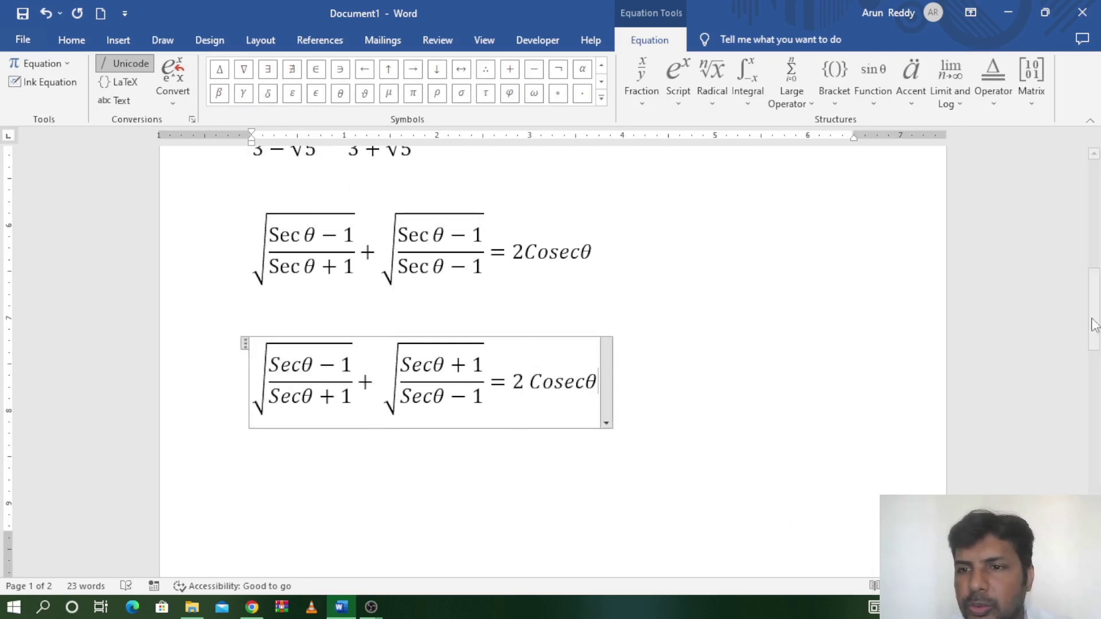
left_click_drag(1096, 310, 1095, 413)
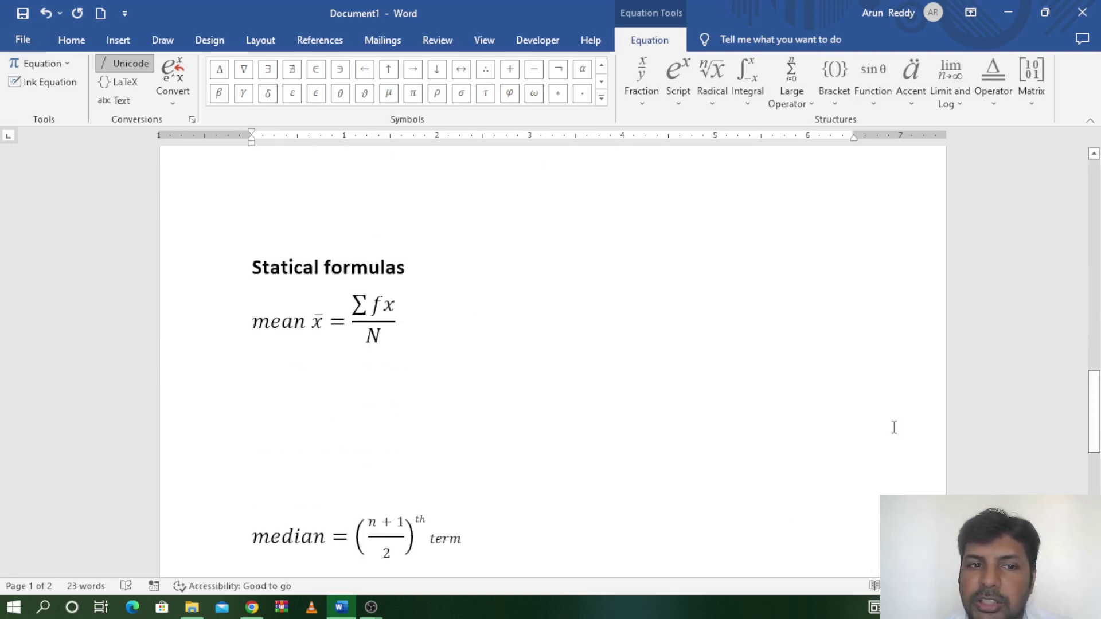
left_click(314, 335)
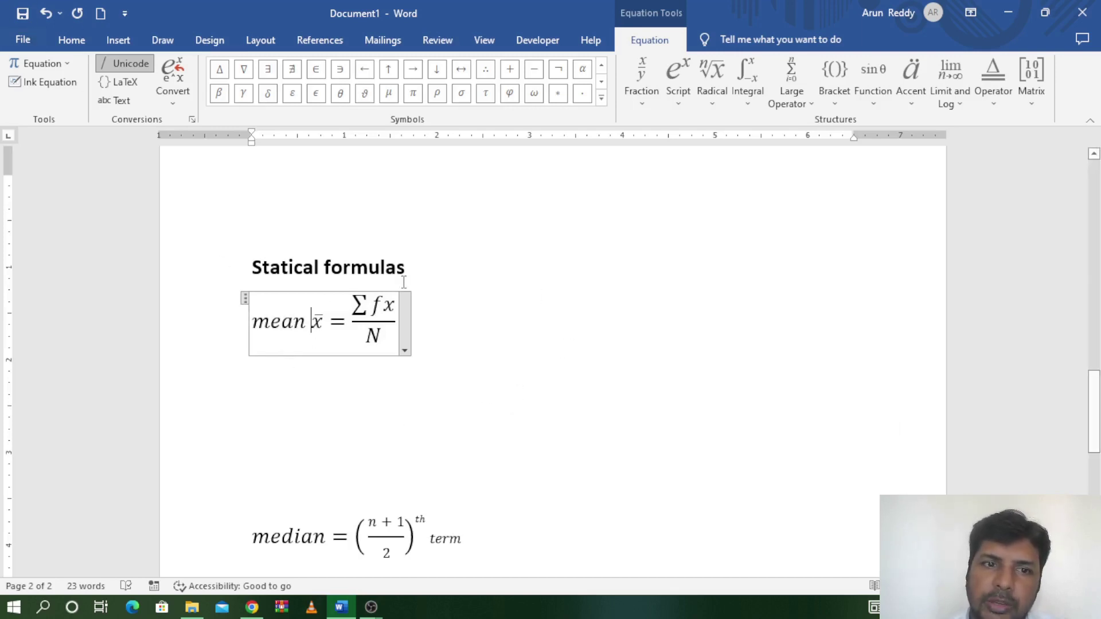
- Add two blank lines after the mean formula and insert a new equation beginning with 'mean'
left_click(463, 350)
key("Return")
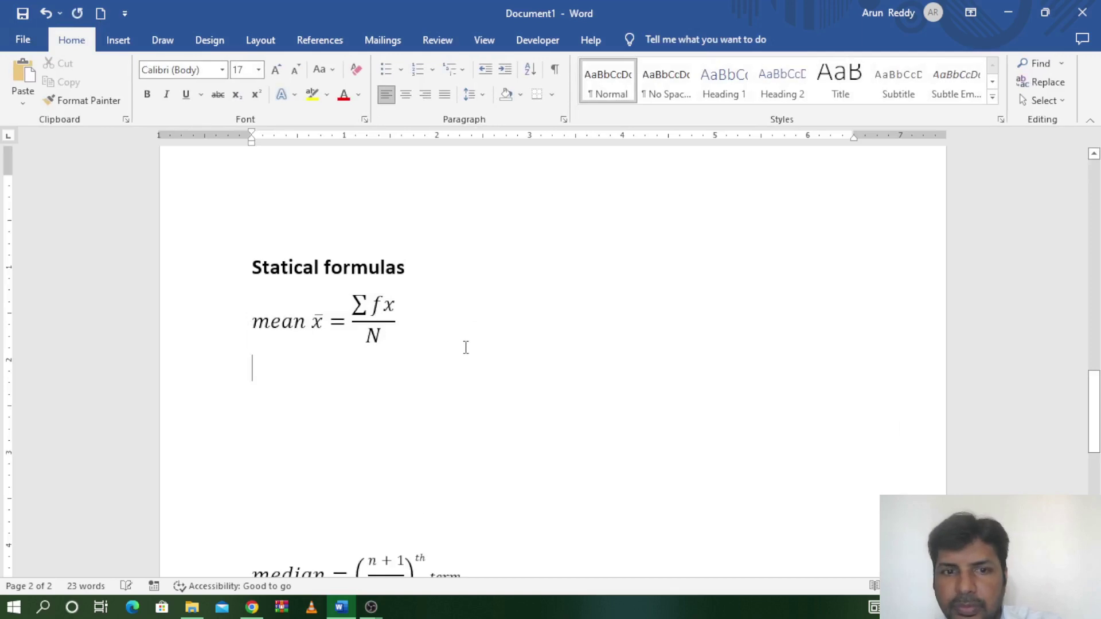
key("Return")
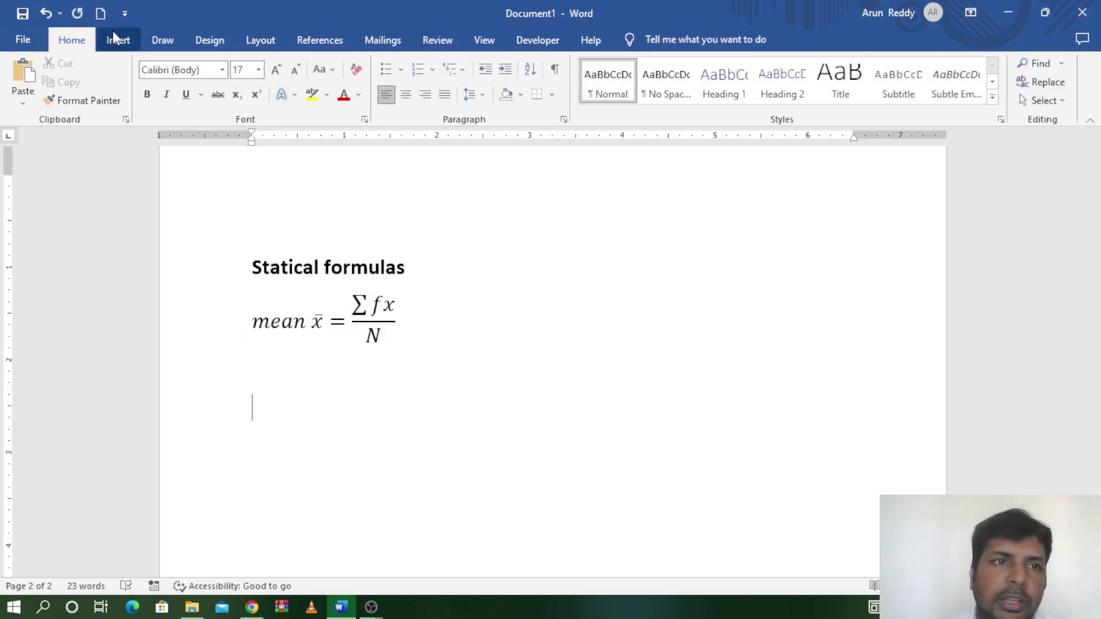
left_click(116, 39)
left_click(969, 66)
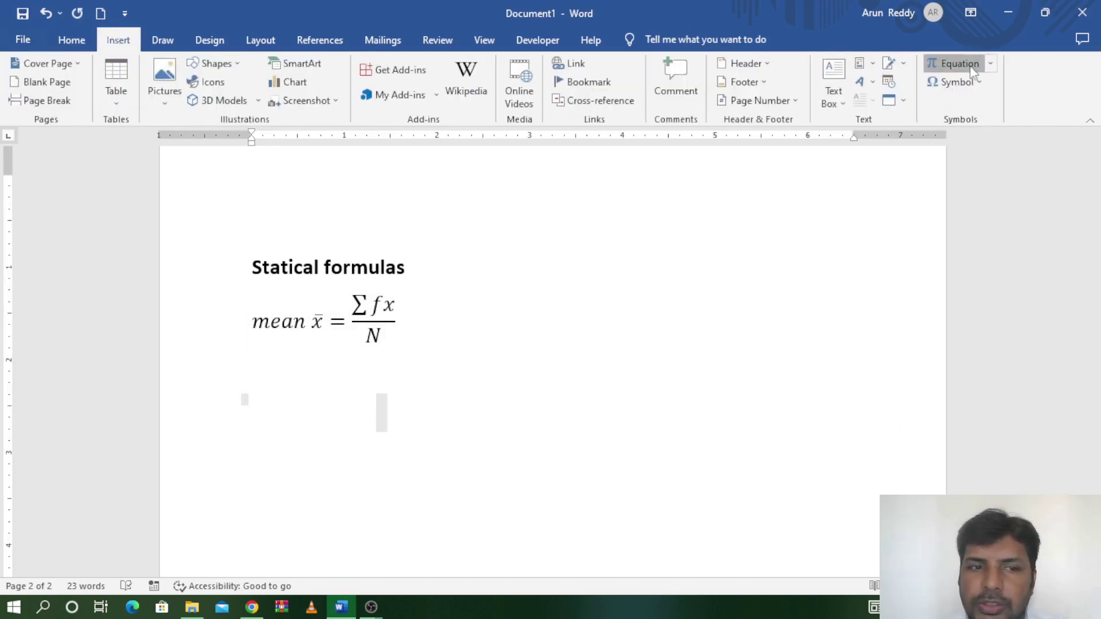
type("m")
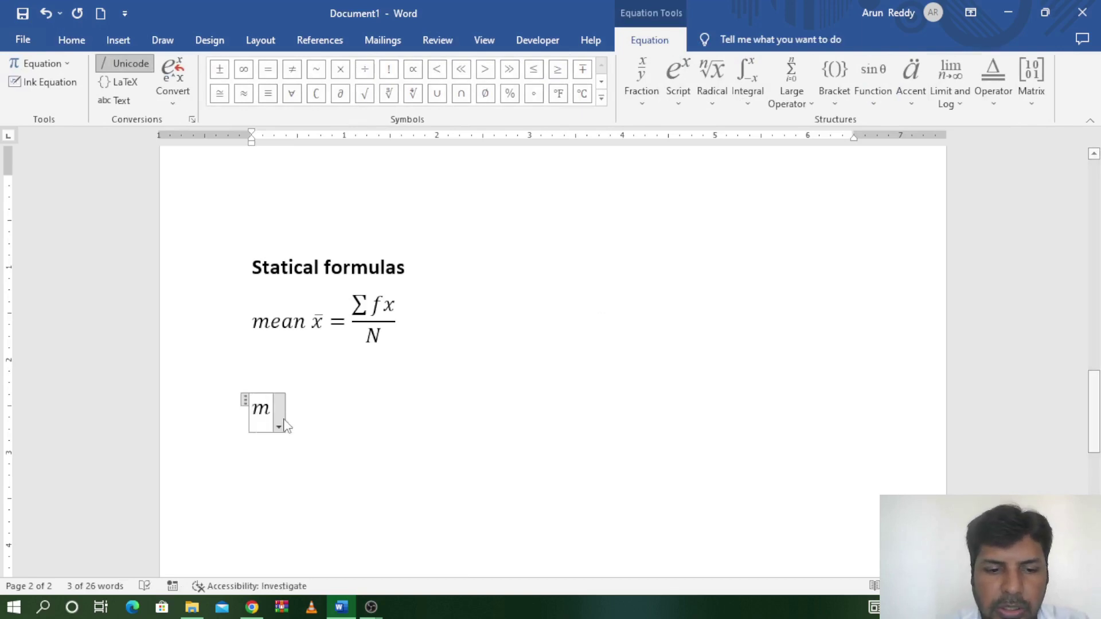
type("ean")
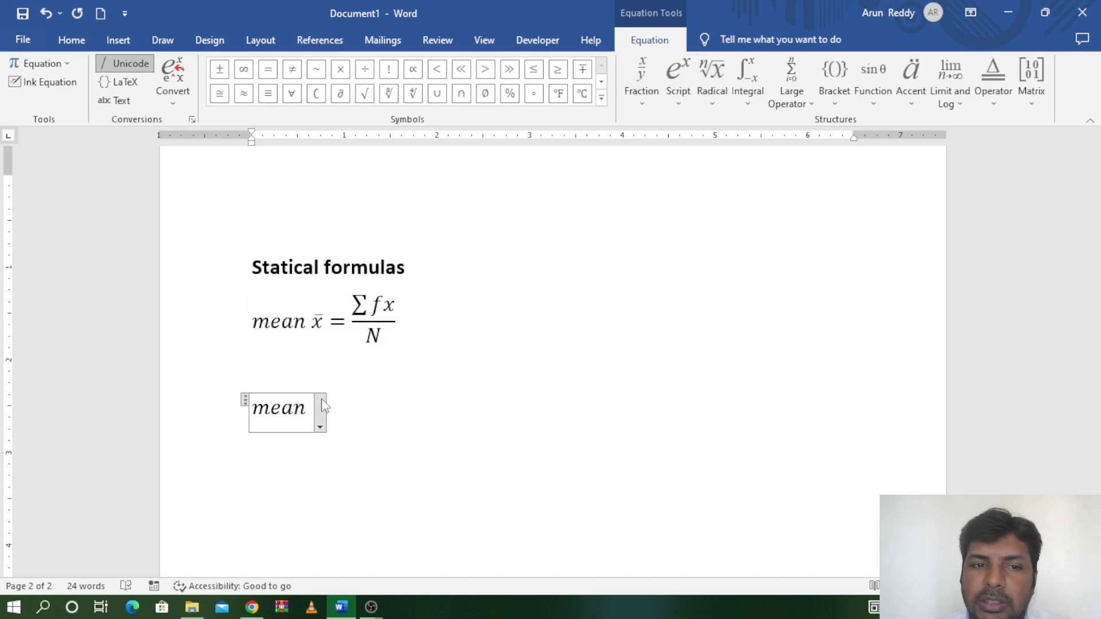
- Handwrite x̄ in the Math Input Control and insert it after 'mean'
left_click(36, 86)
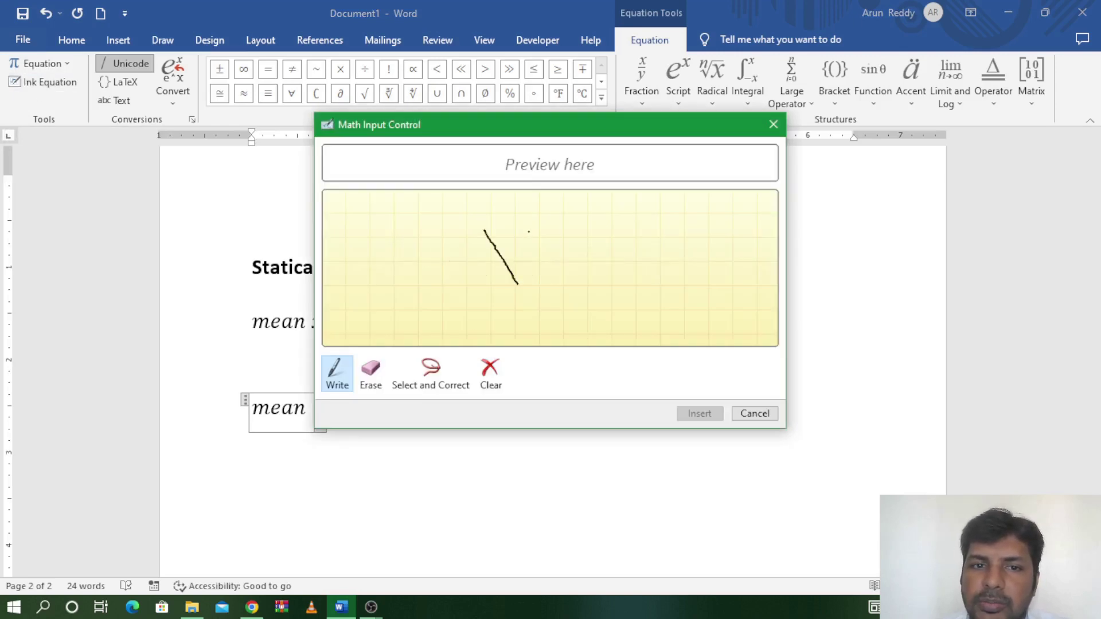
left_click_drag(529, 231, 505, 247)
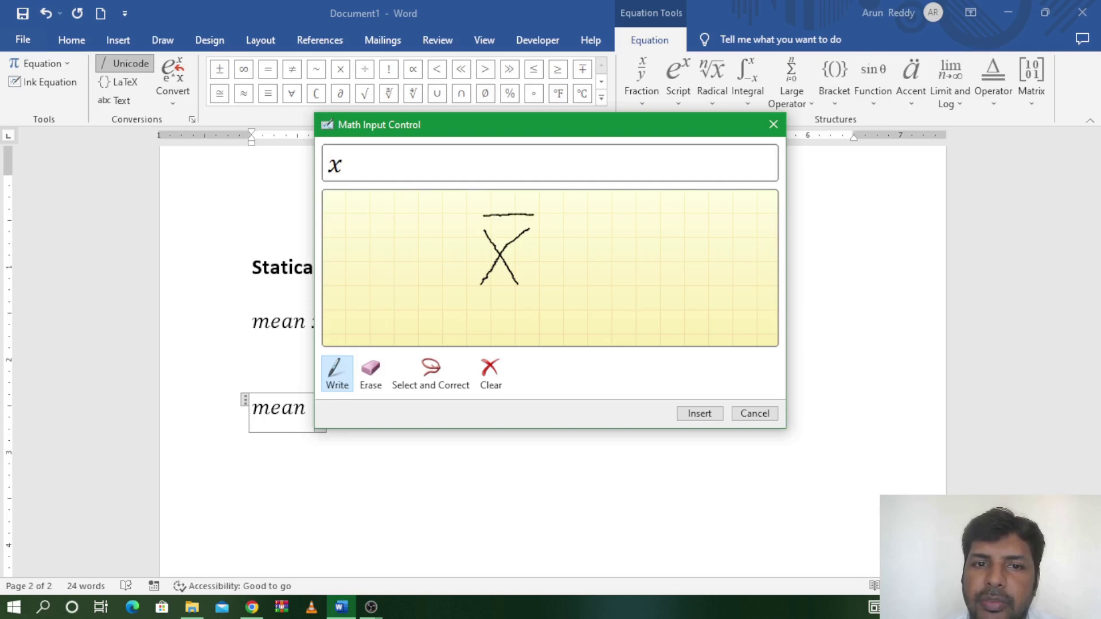
left_click(705, 414)
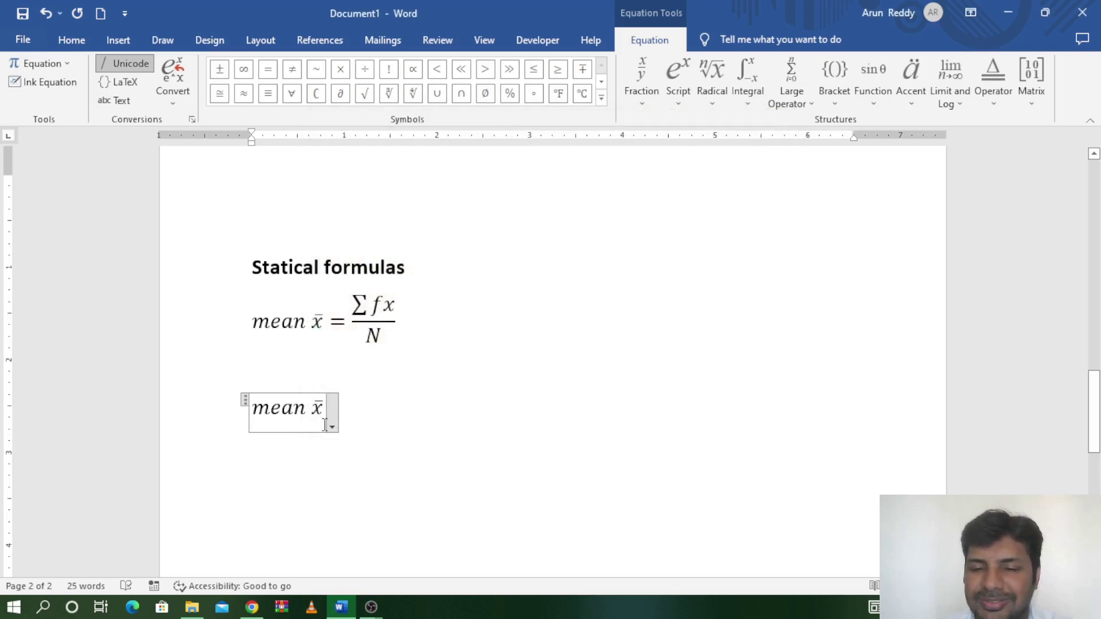
- Complete the equation as = Σfx/N using a stacked fraction with a summation in the numerator
type(" =")
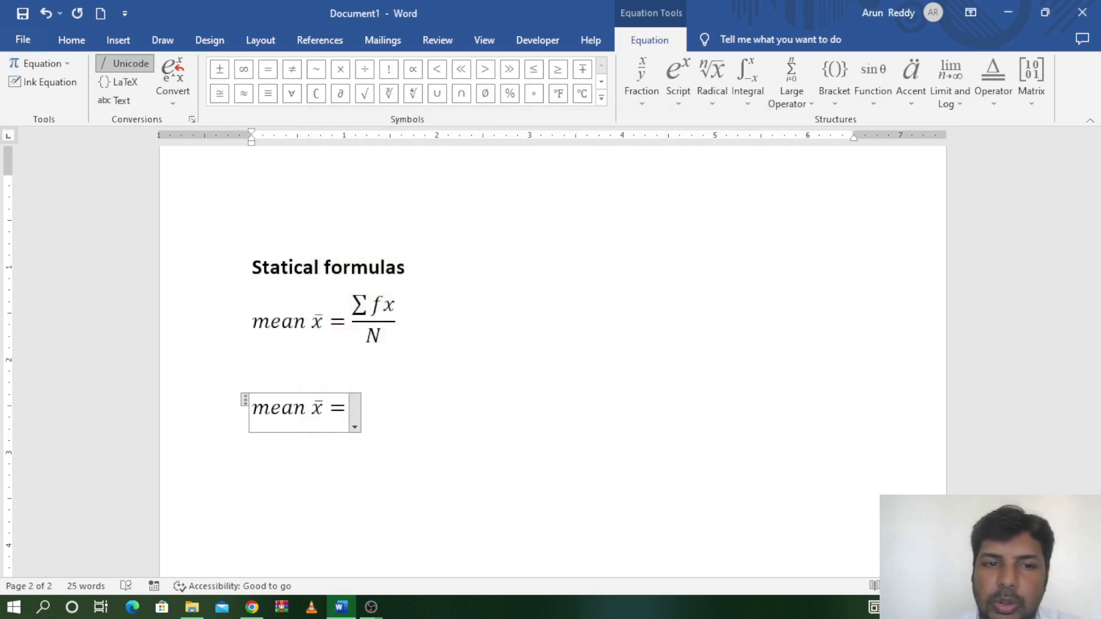
key("space")
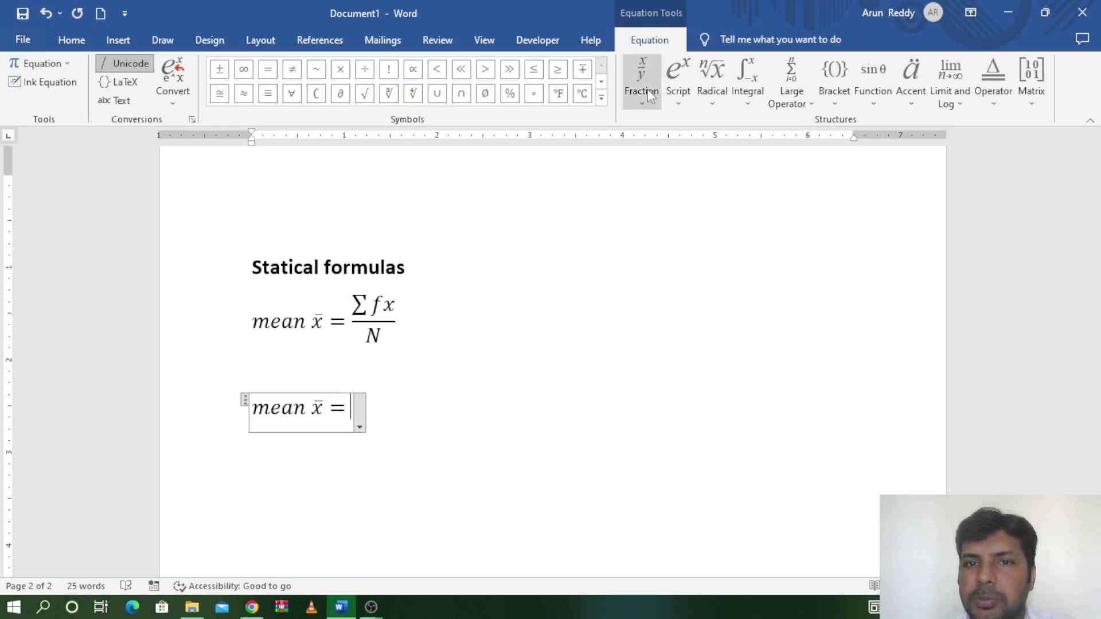
left_click(643, 99)
left_click(650, 171)
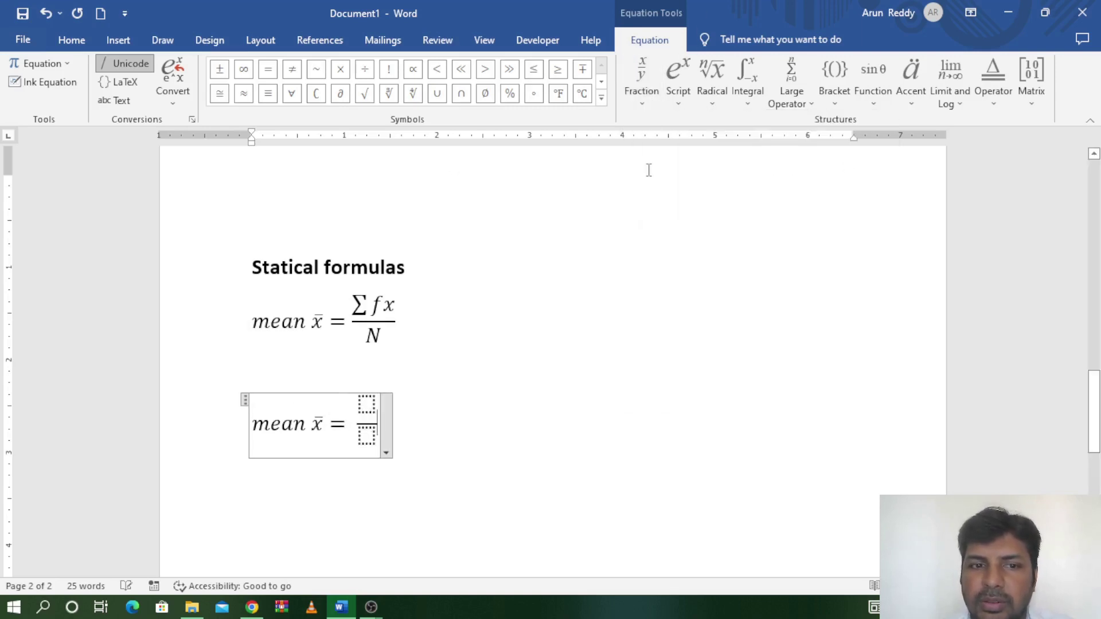
left_click(370, 412)
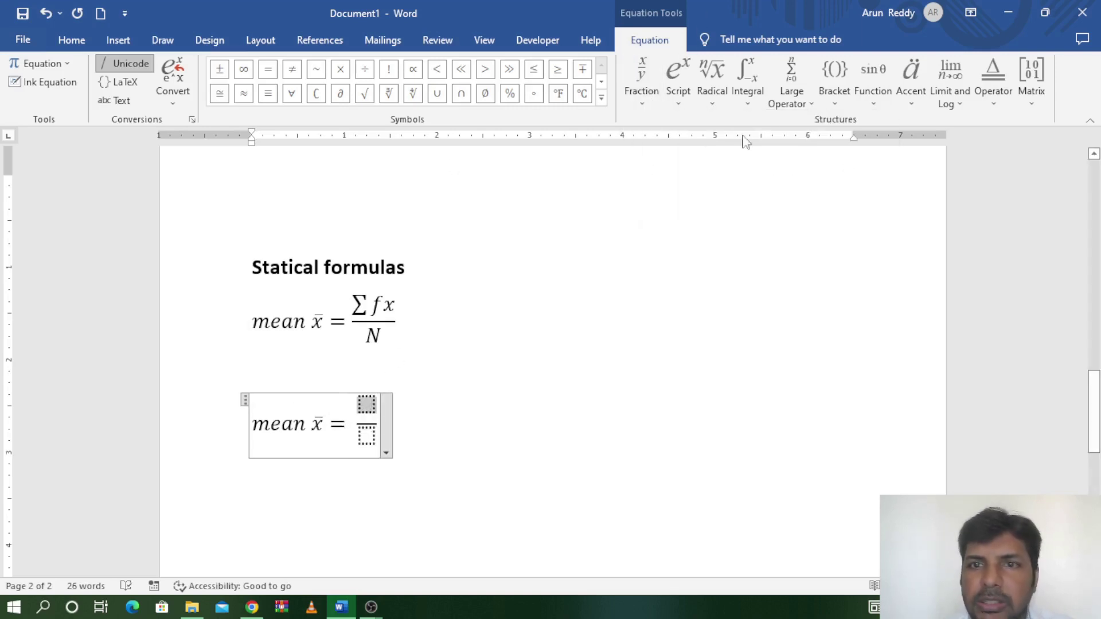
left_click(811, 107)
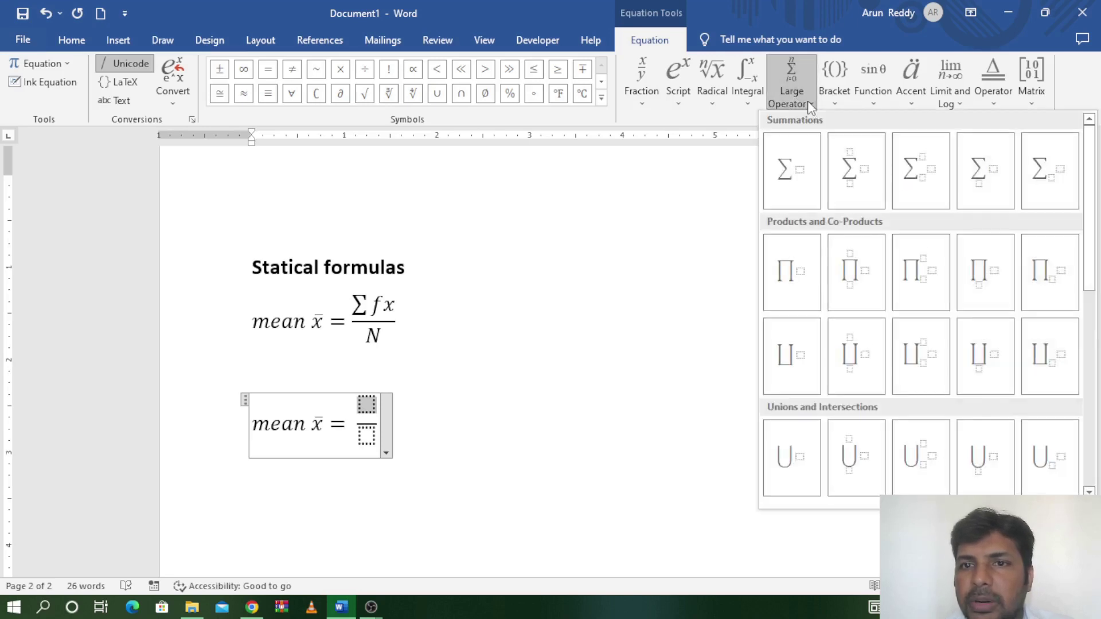
left_click(792, 183)
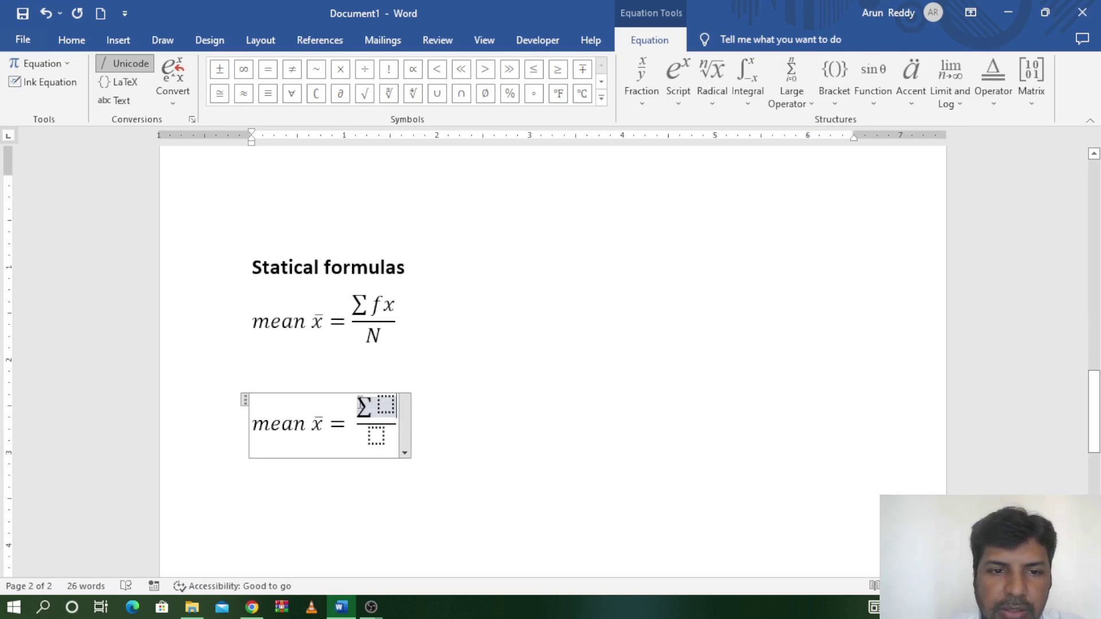
left_click(388, 404)
type("f")
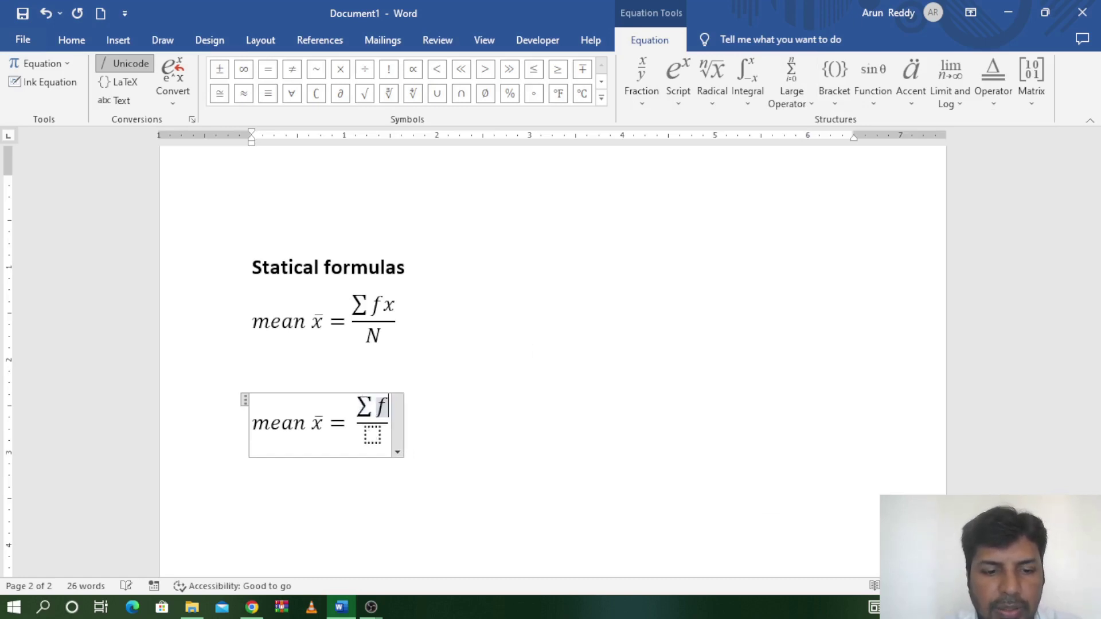
type("x")
left_click(377, 434)
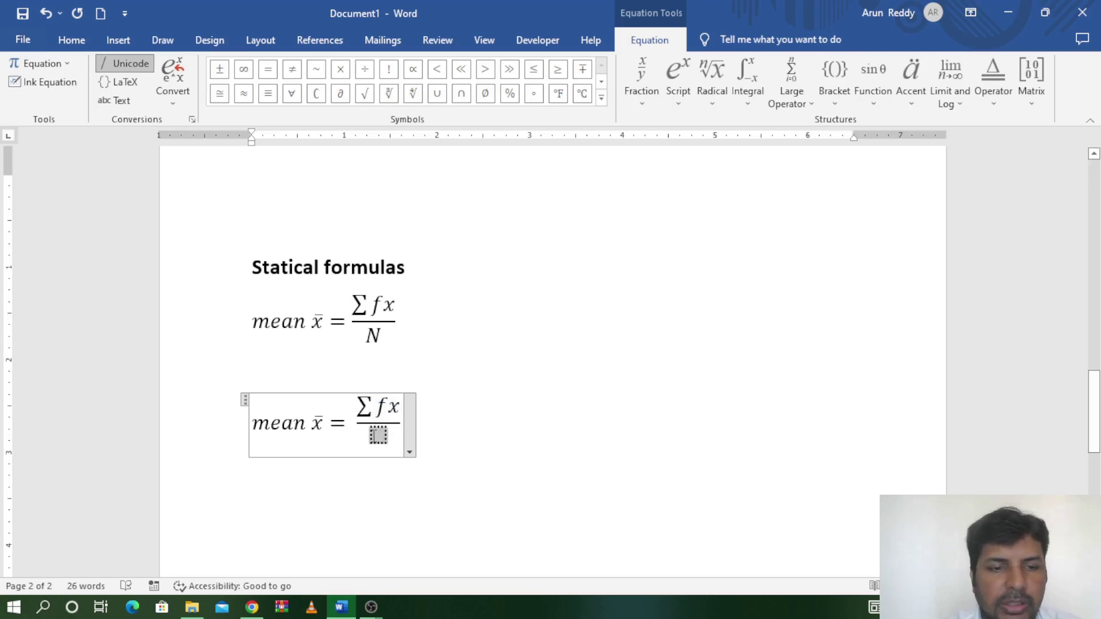
type("N")
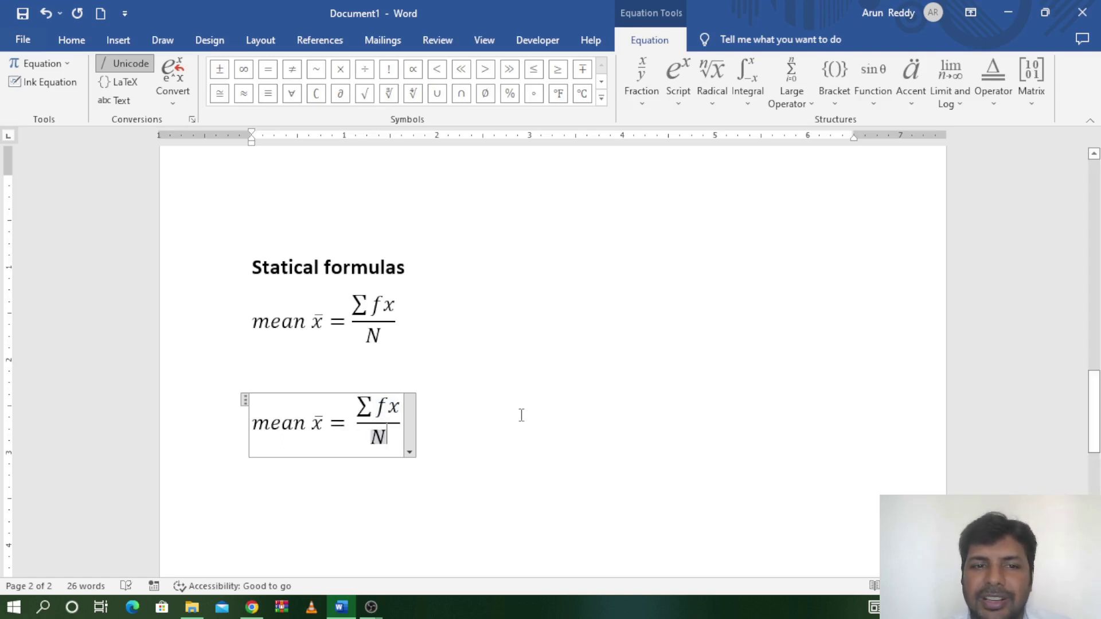
left_click(519, 416)
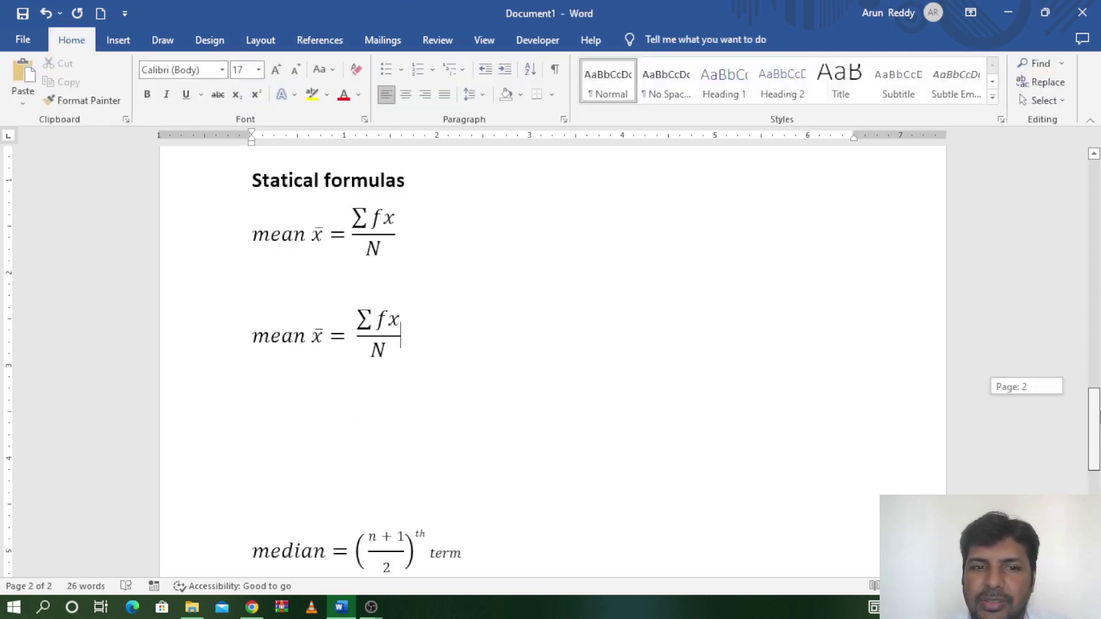
- Delete the blank lines between the mean equation and the median formula
left_click_drag(1096, 391, 1096, 436)
left_click(300, 285)
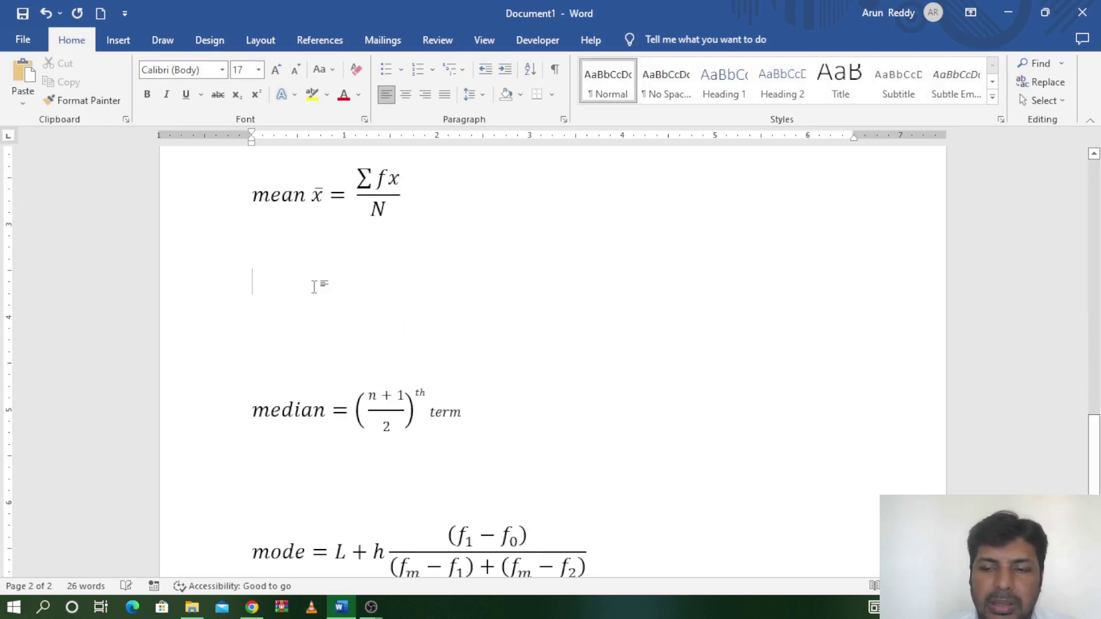
key("Delete")
key("Delete")
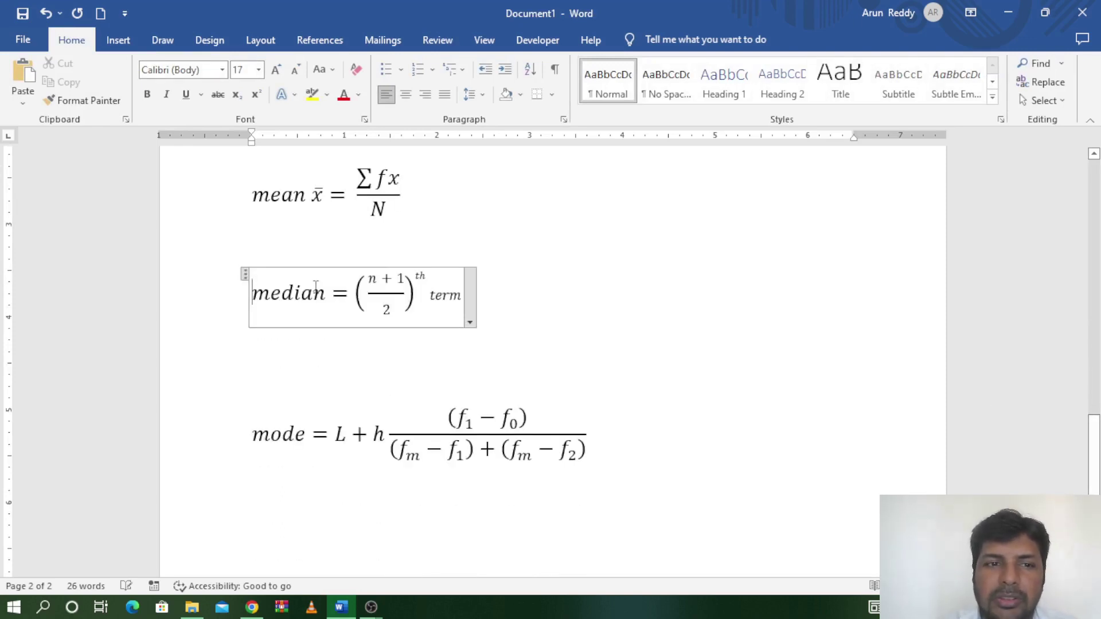
key("Delete")
- Insert a new equation below the median formula reading 'median ='
left_click(314, 367)
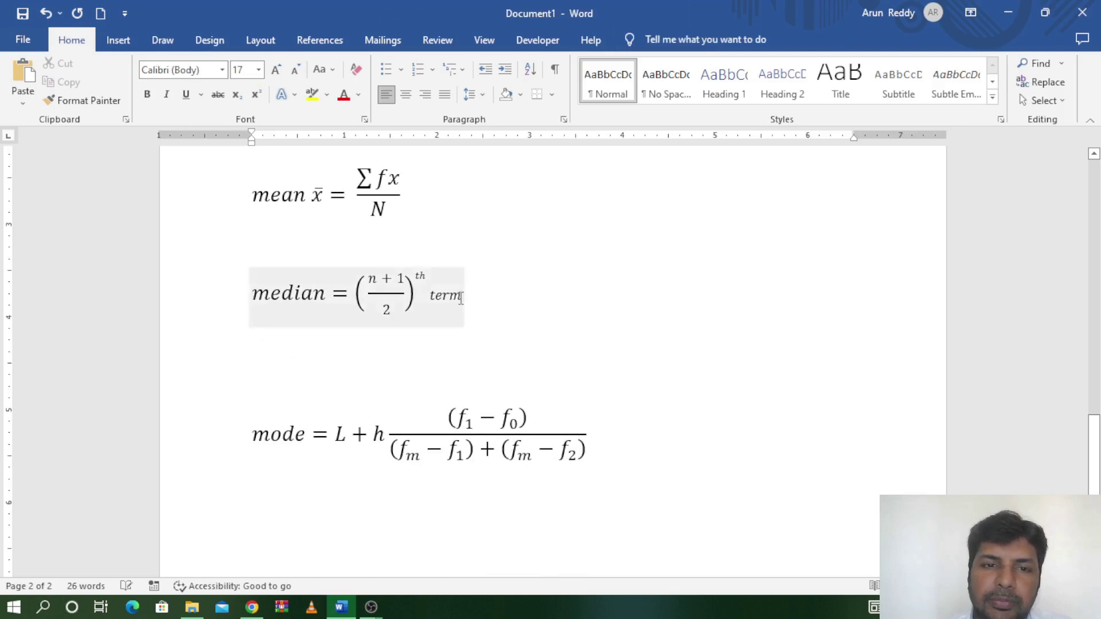
left_click(511, 301)
key("Right")
key("Down")
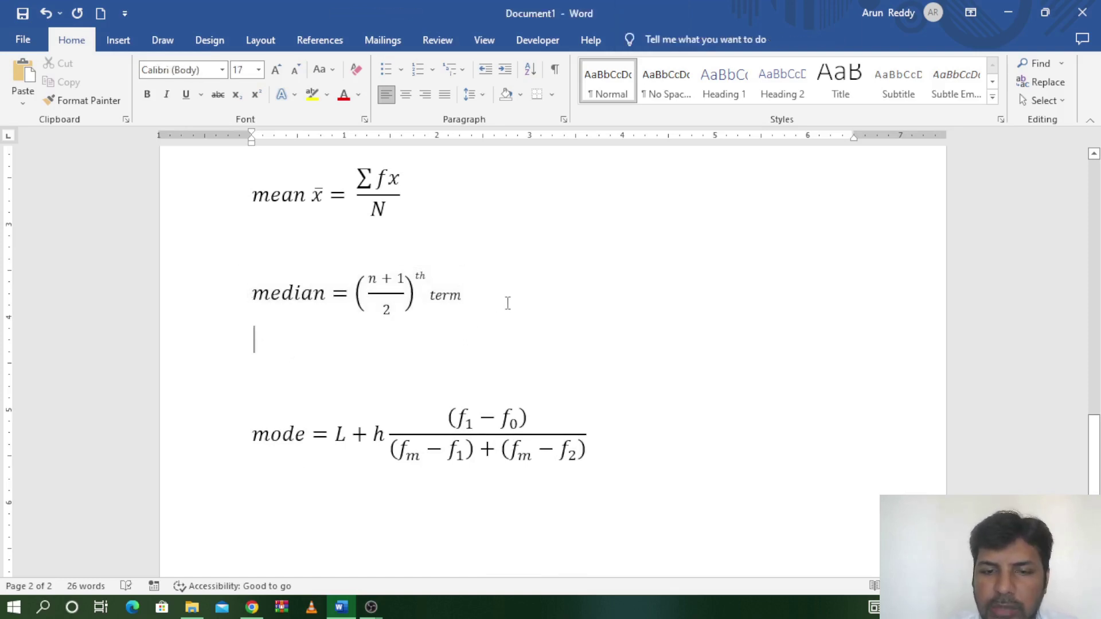
key("Return")
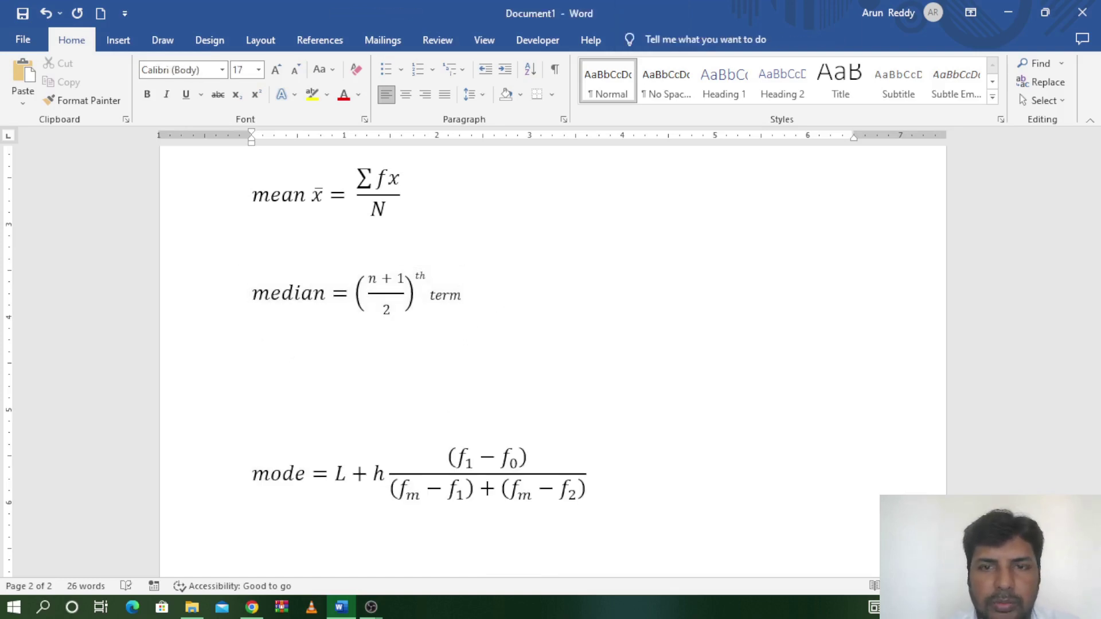
left_click(125, 49)
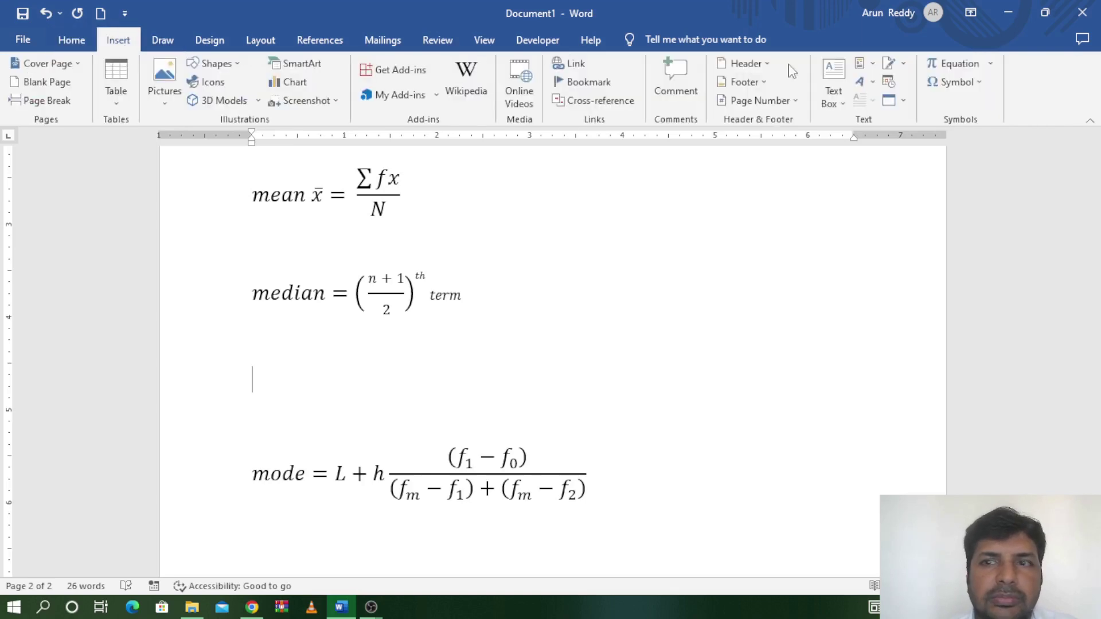
left_click(943, 64)
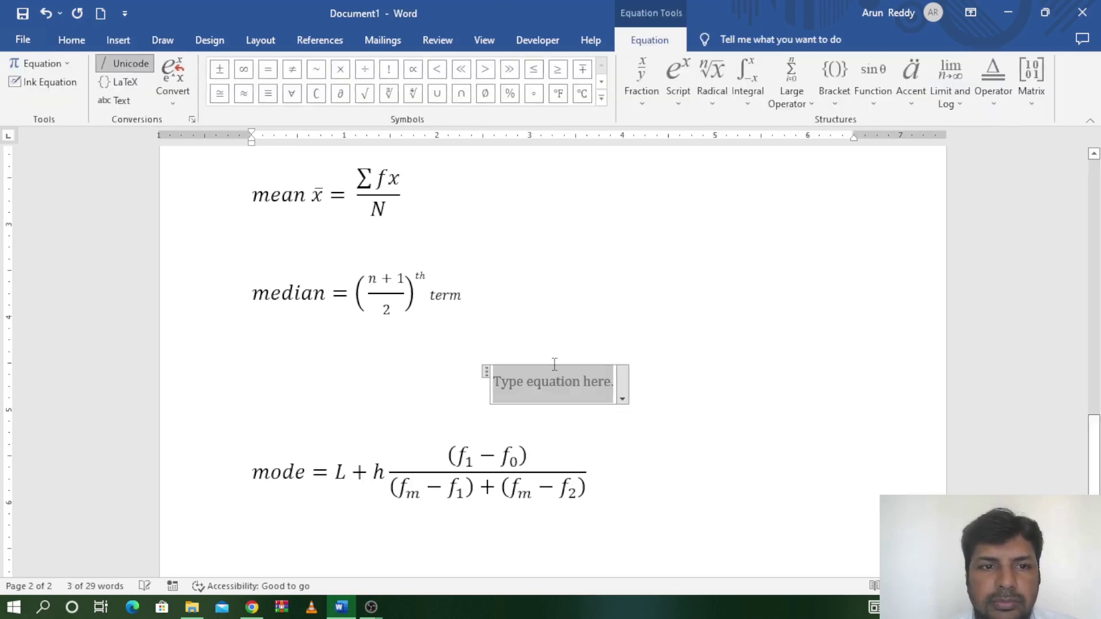
type("MEDIAN")
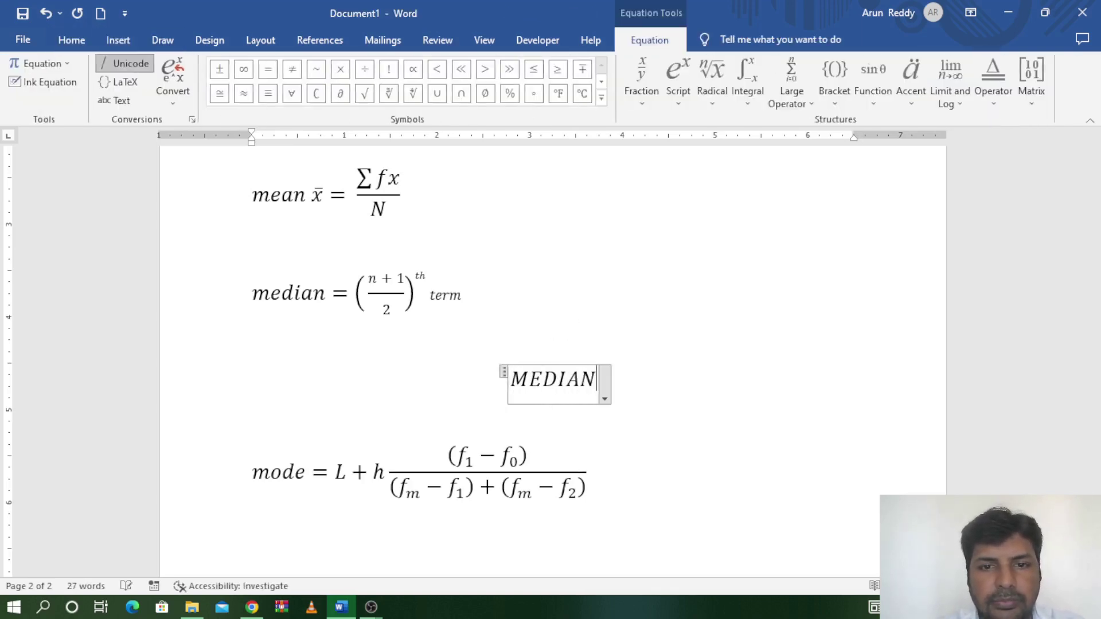
key("BackSpace")
key("BackSpace")
key("BackSpace")
key("BackSpace")
key("BackSpace")
key("BackSpace")
type("m")
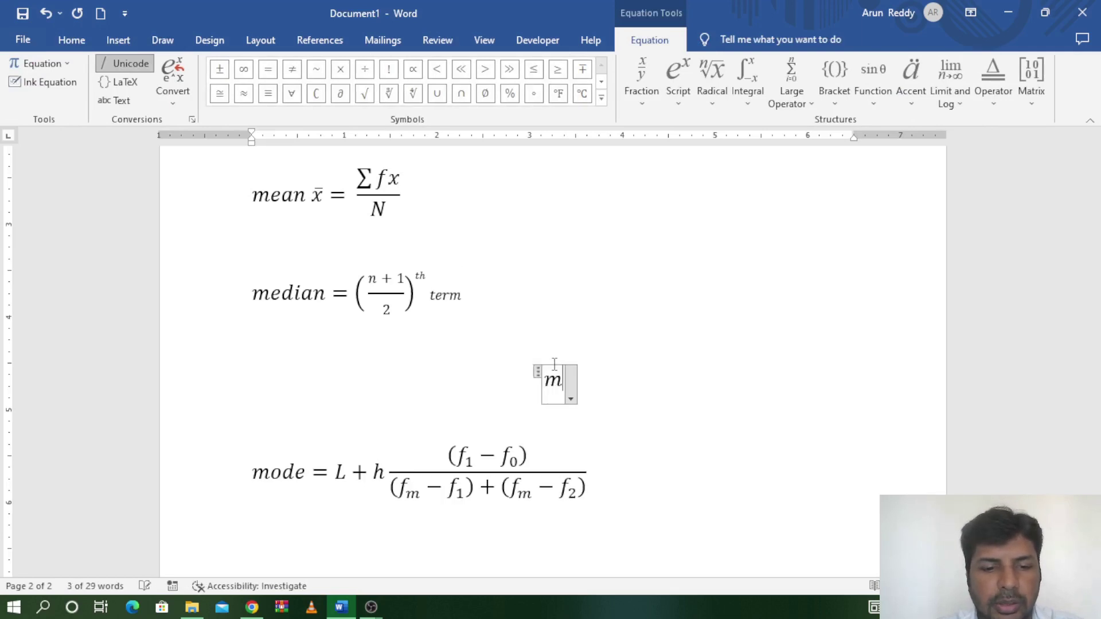
type("edian ")
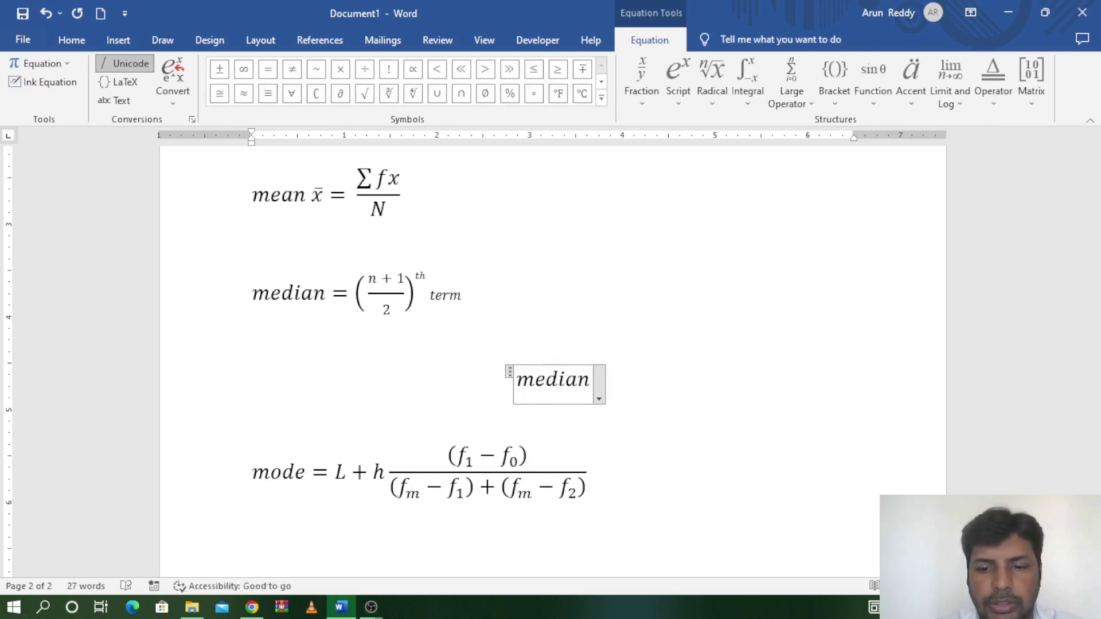
type("=")
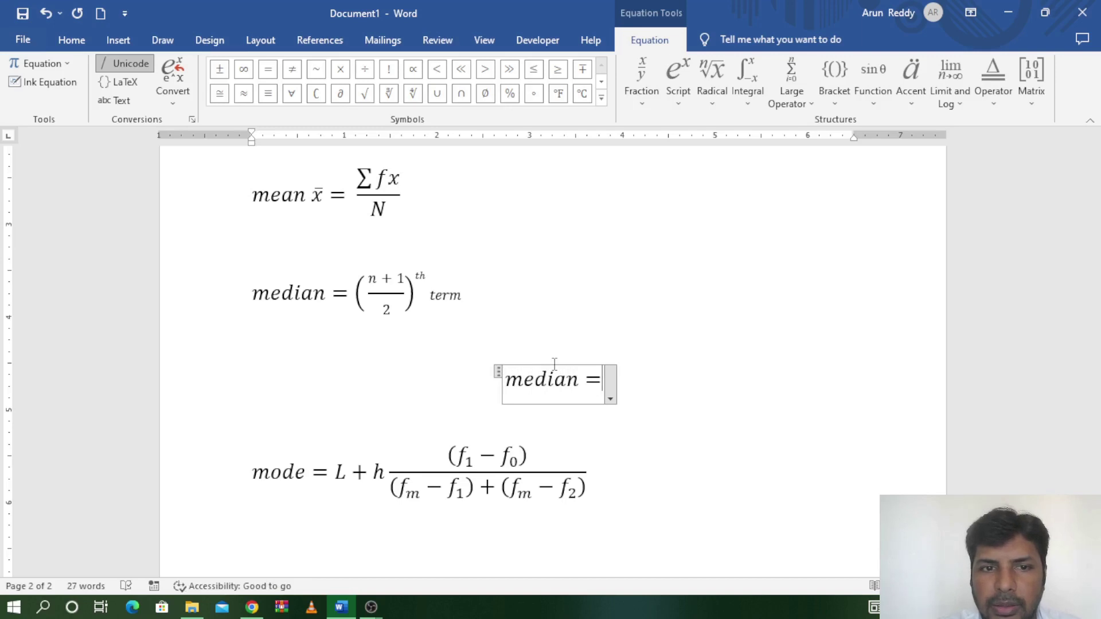
- Insert a stacked fraction after 'median =' and wrap it in parentheses
left_click(640, 103)
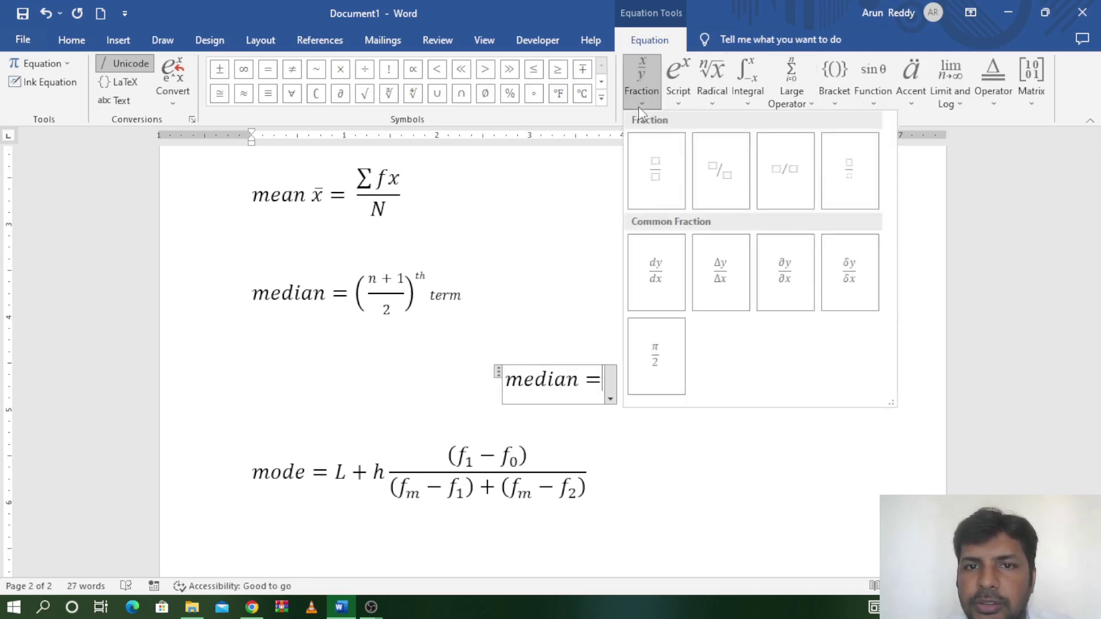
left_click(663, 172)
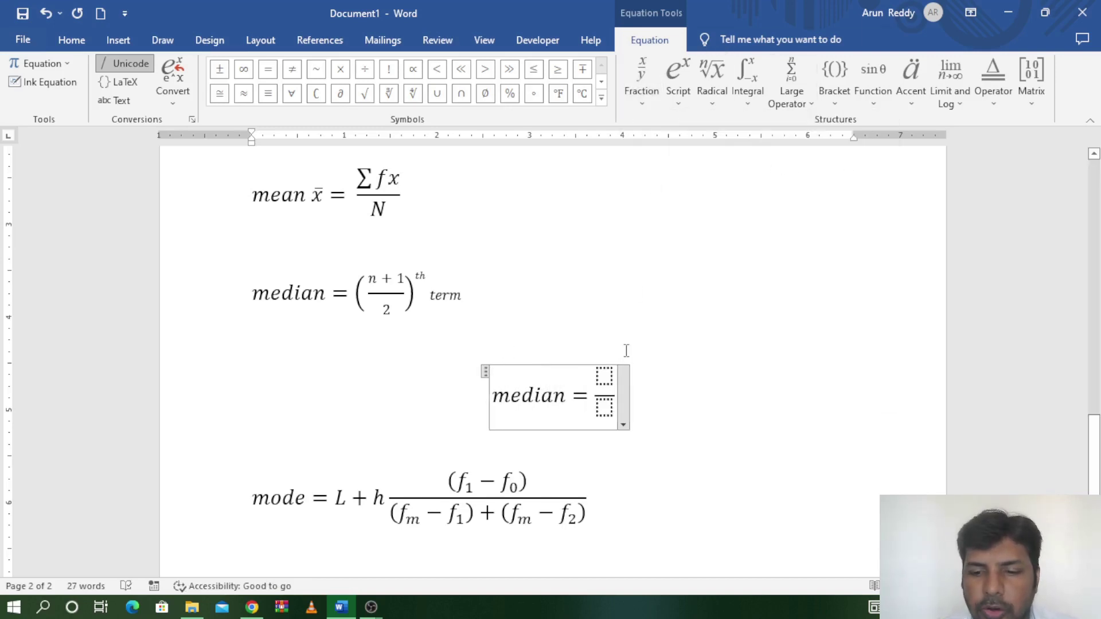
key("Left")
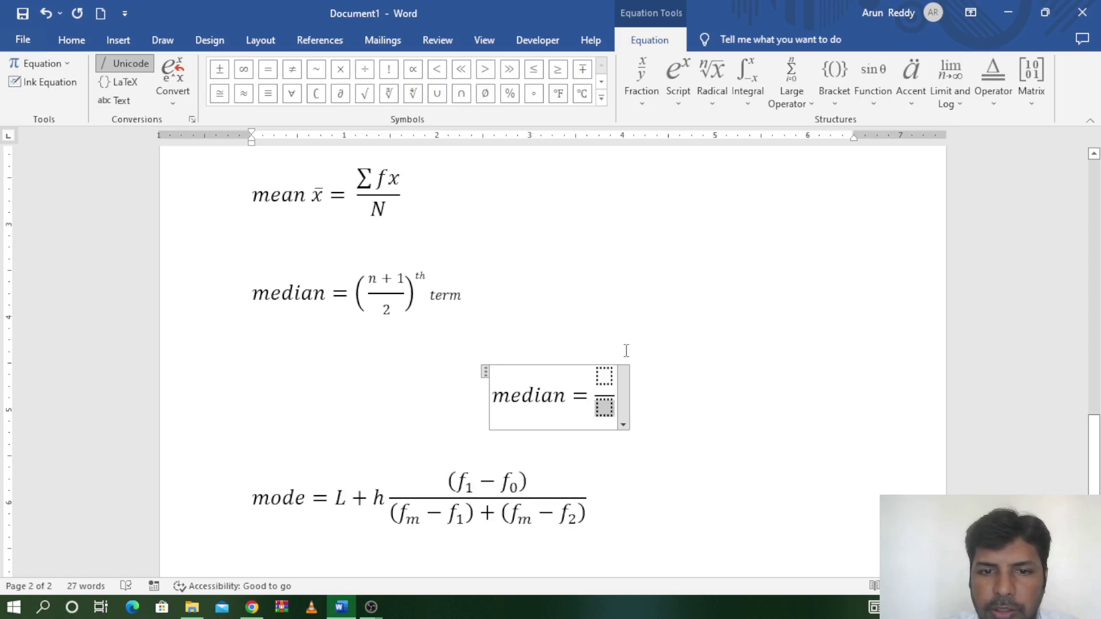
key("Left")
key("Left")
type("(")
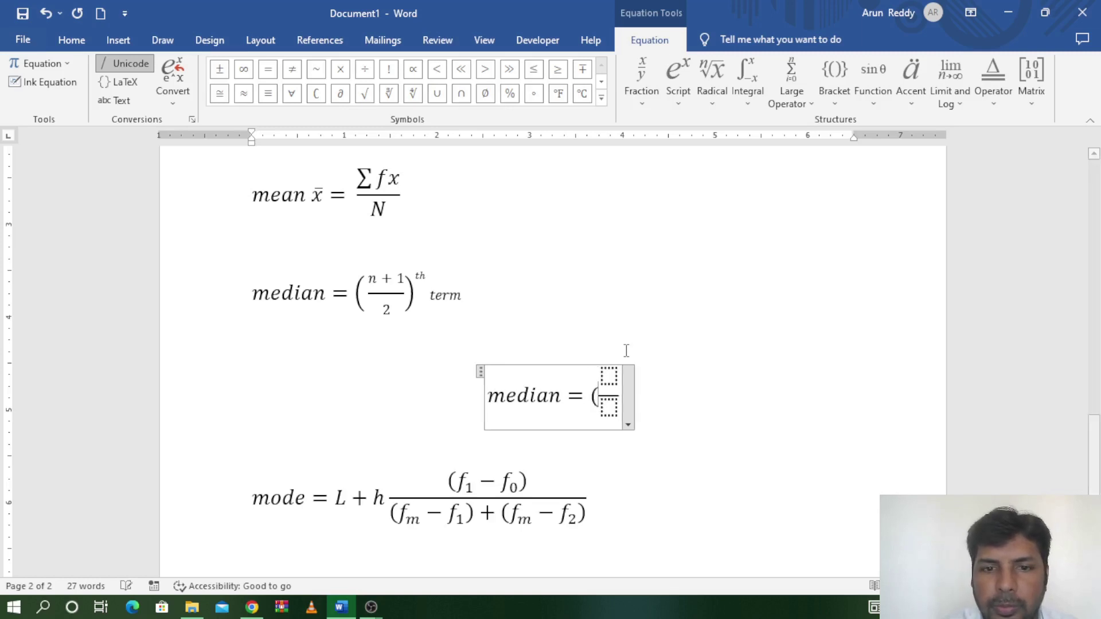
key("Right")
key("Right")
key("Right")
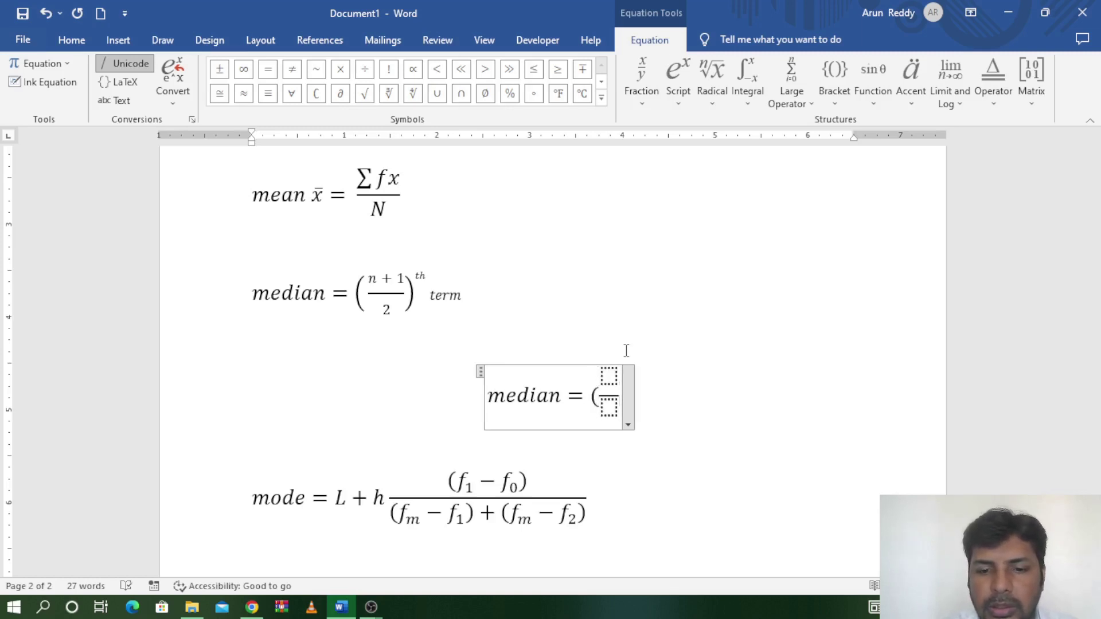
type(")")
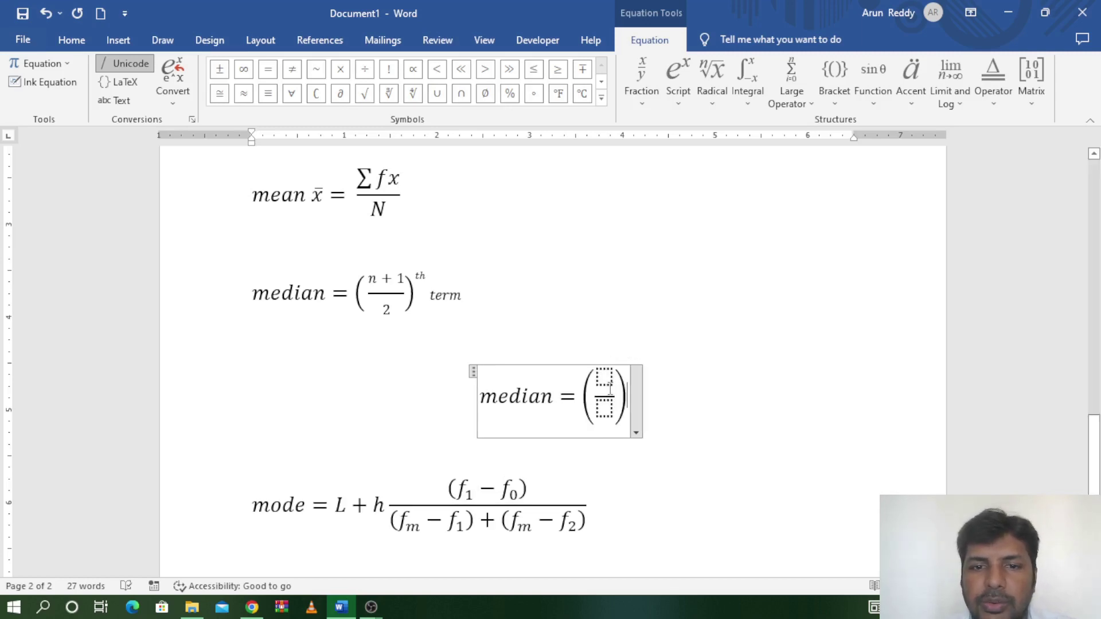
- Fill the fraction with n + 1 over 2 and select the bracketed fraction
left_click(609, 382)
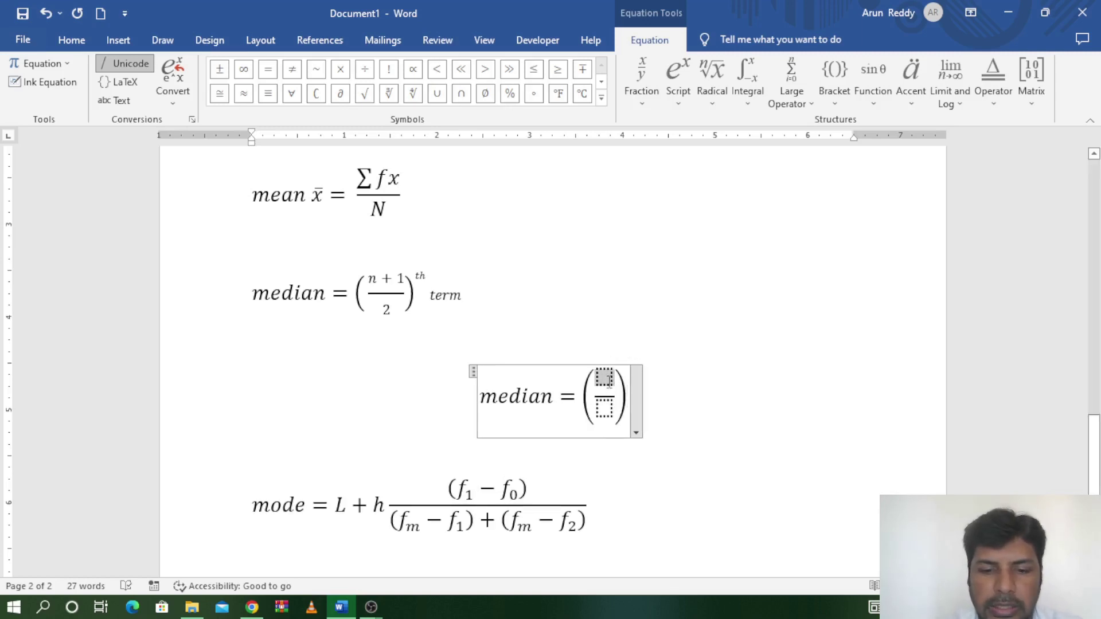
type("n + ")
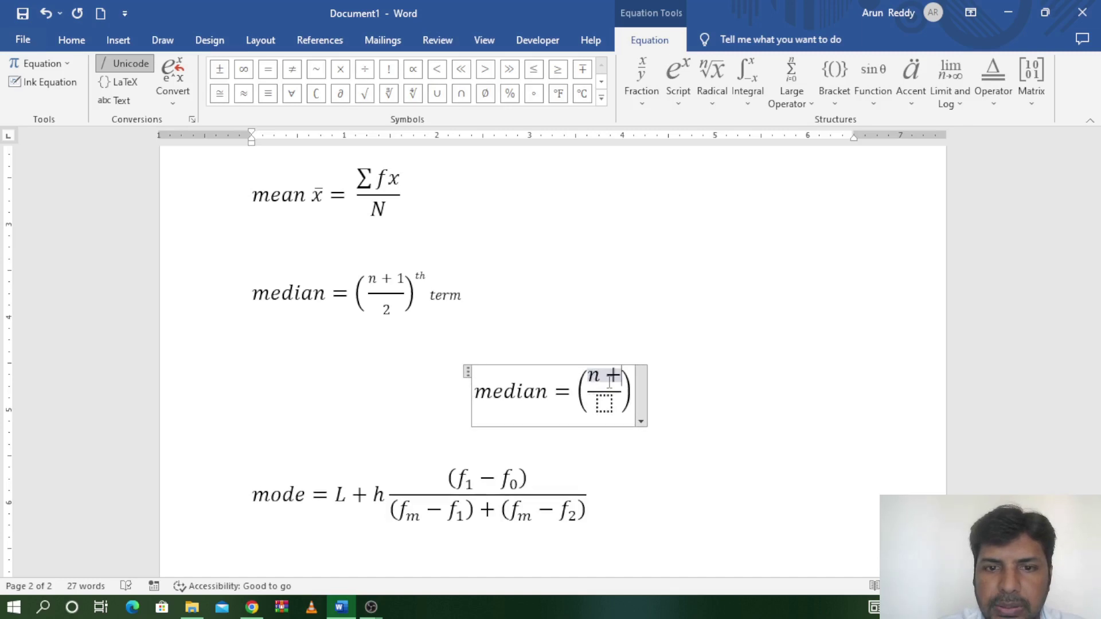
type("1")
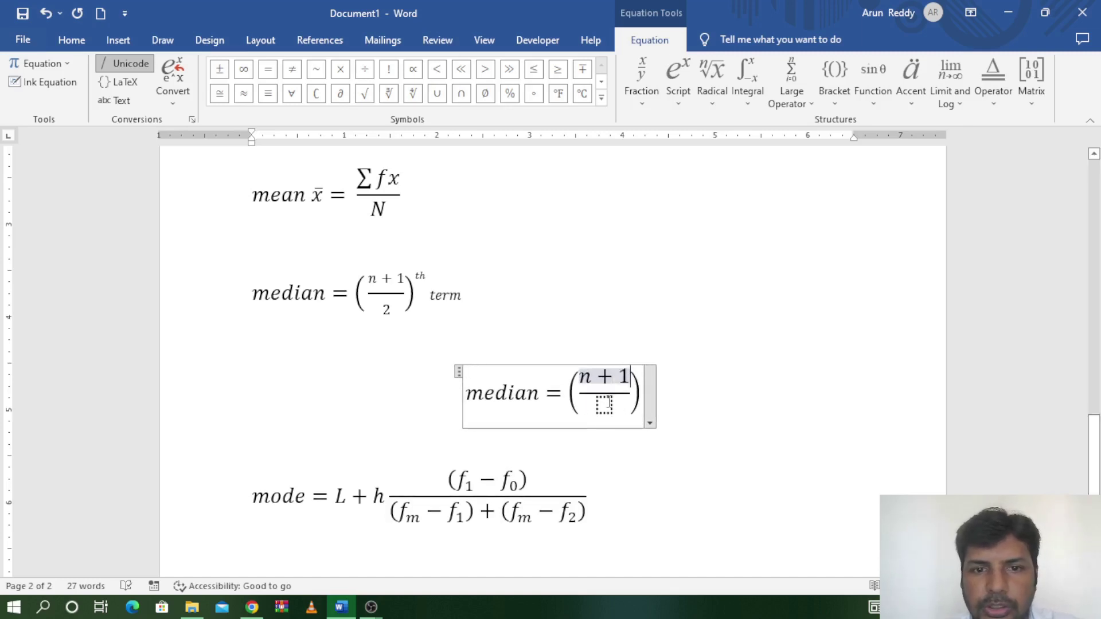
left_click(604, 405)
type("2")
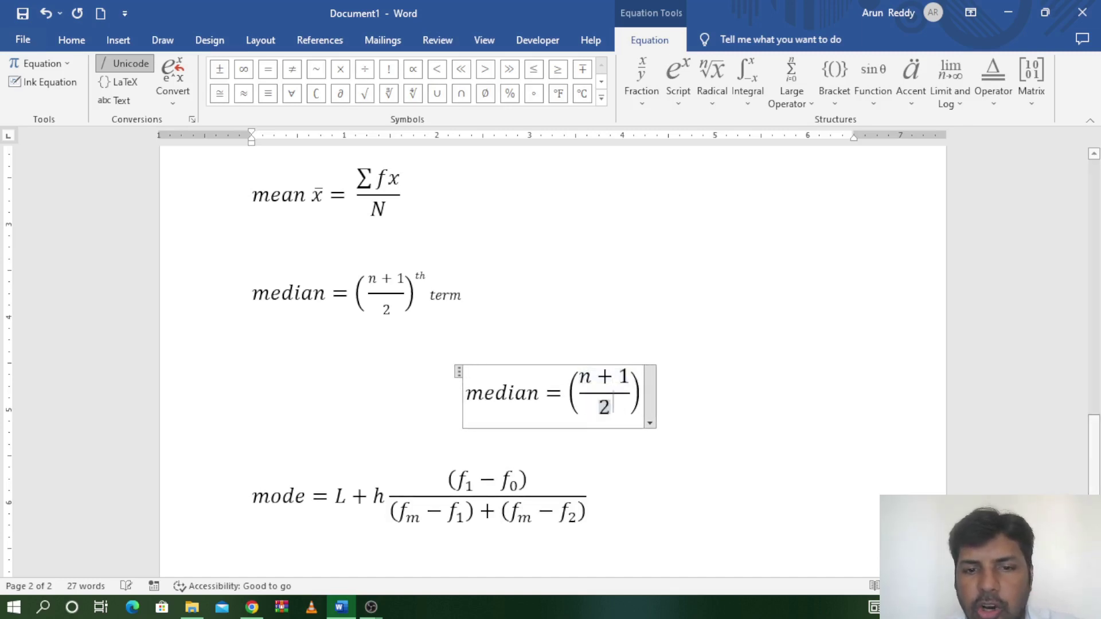
left_click(642, 398)
left_click_drag(642, 398, 581, 397)
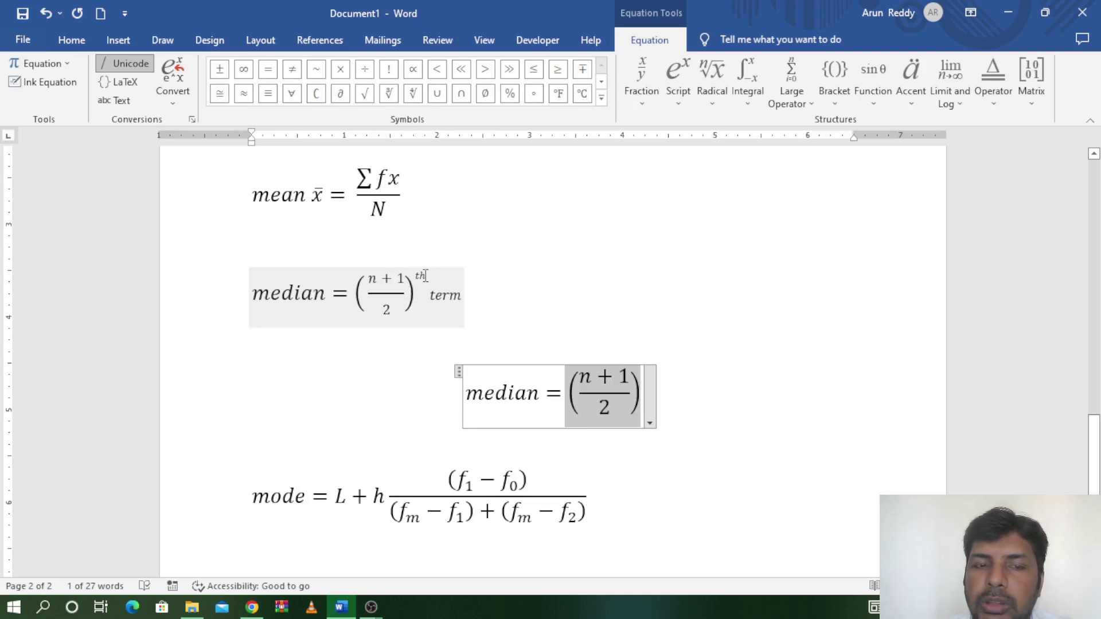
- Give the bracketed fraction a 'th' superscript followed by the word 'term'
left_click(682, 98)
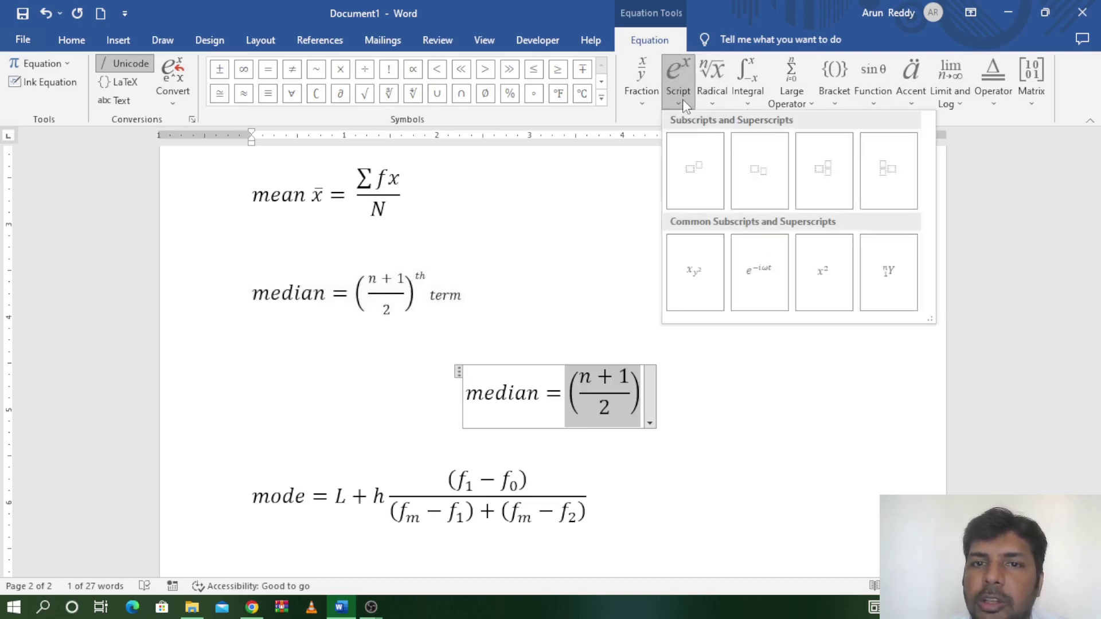
left_click(692, 174)
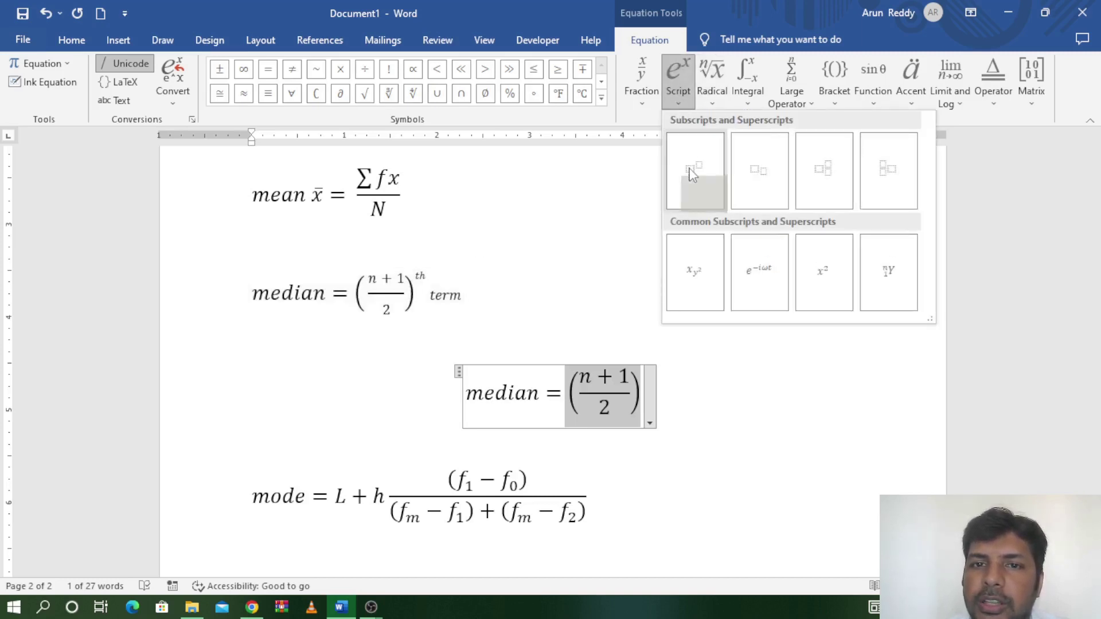
left_click(640, 374)
type("th")
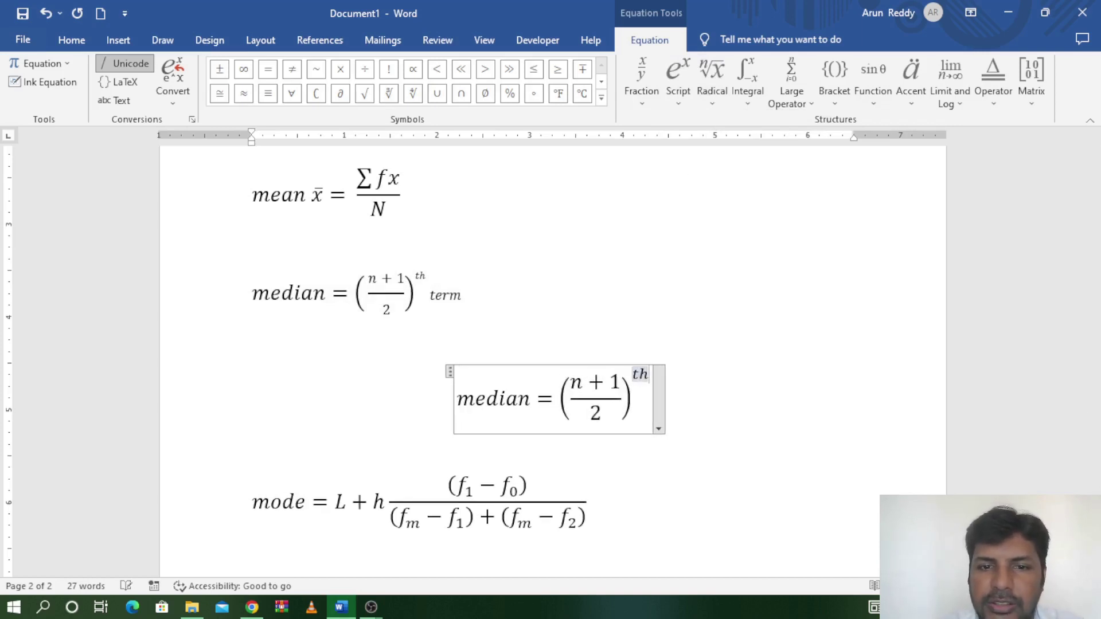
key("Right")
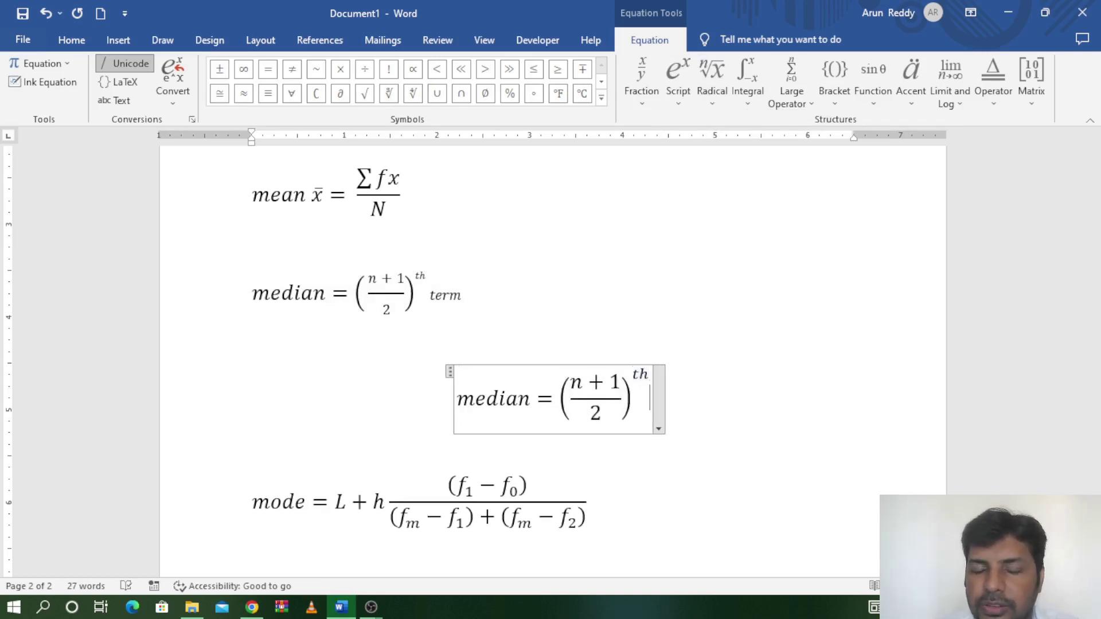
type(" t")
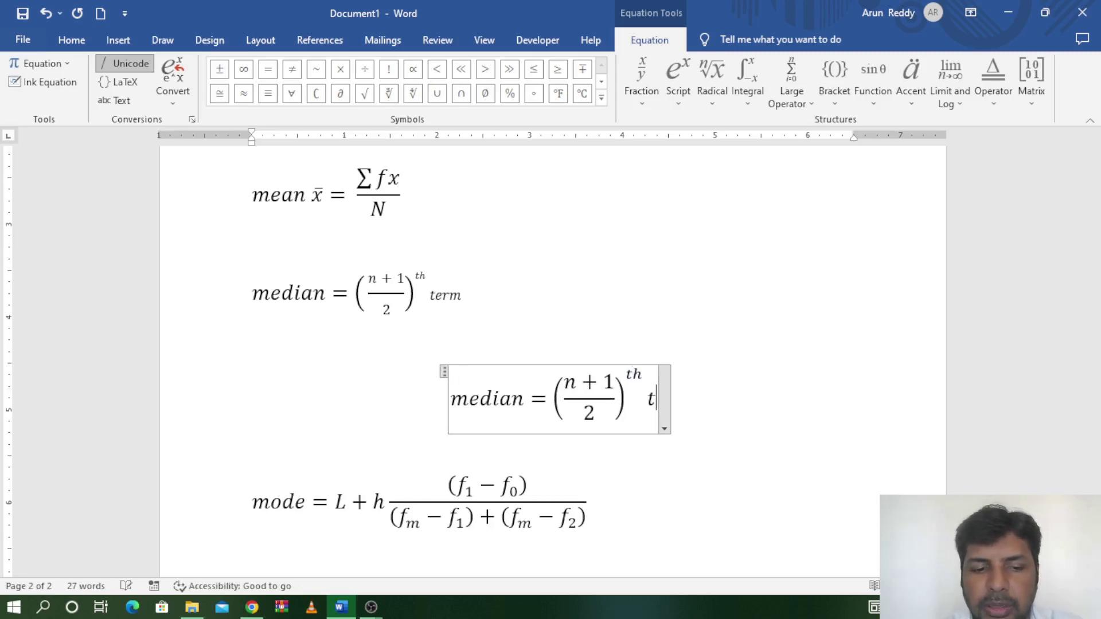
type("erm")
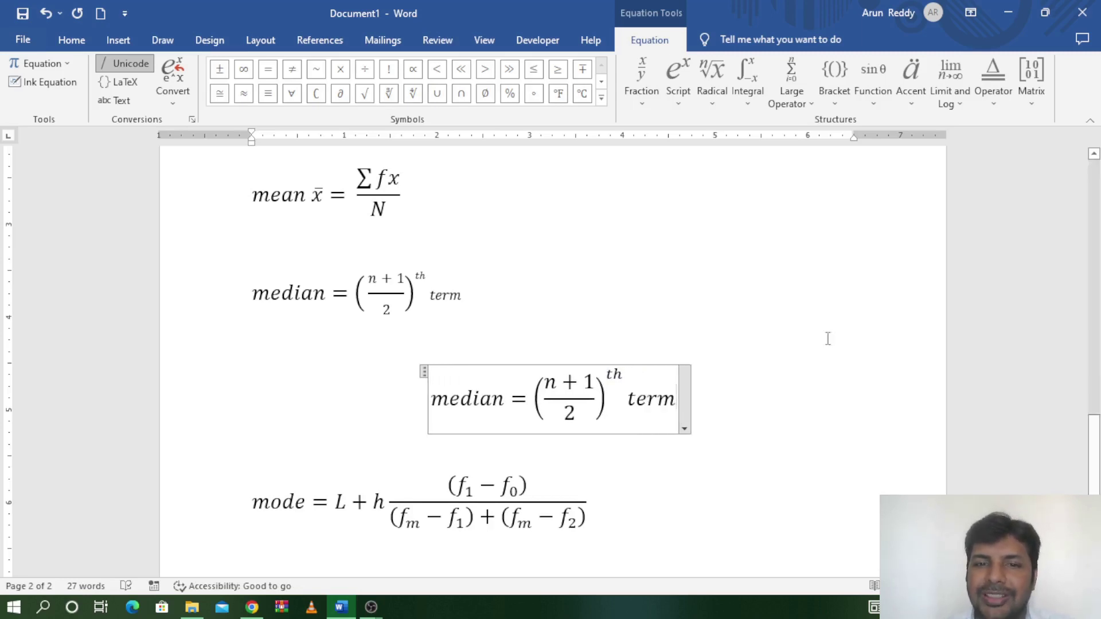
- Left-justify the second median equation
left_click(794, 418)
left_click_drag(595, 409, 554, 409)
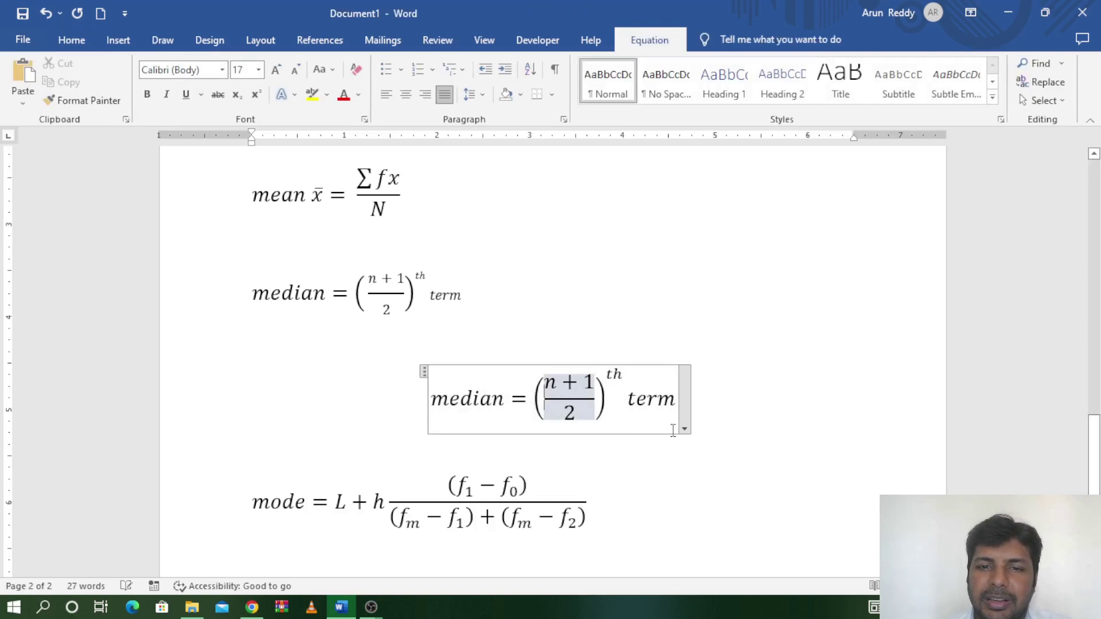
left_click(685, 429)
mouse_move(596, 560)
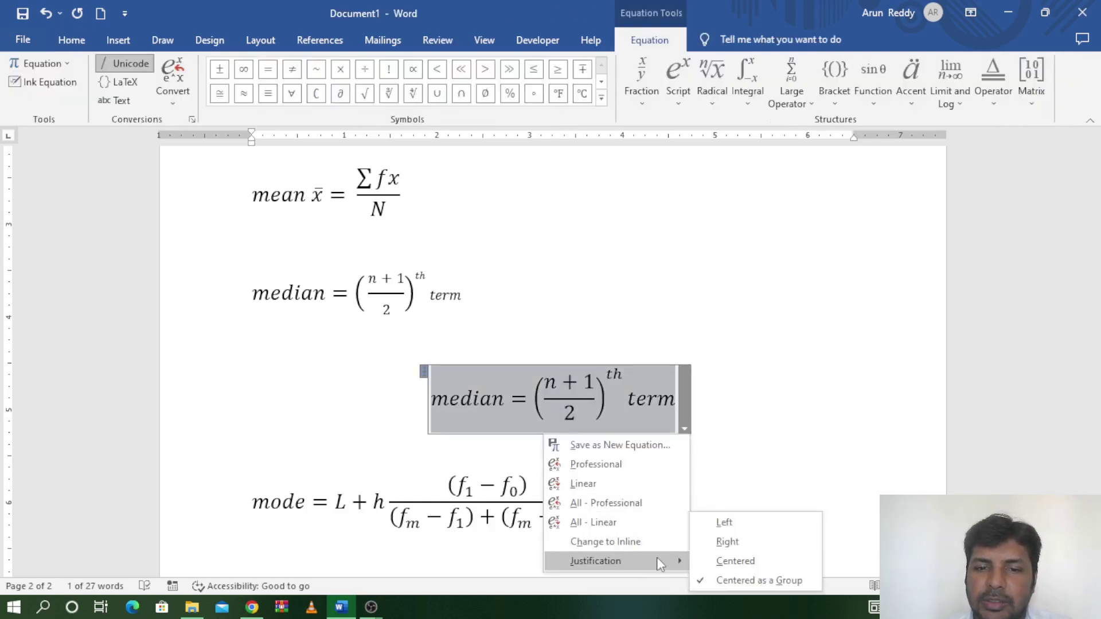
left_click(743, 515)
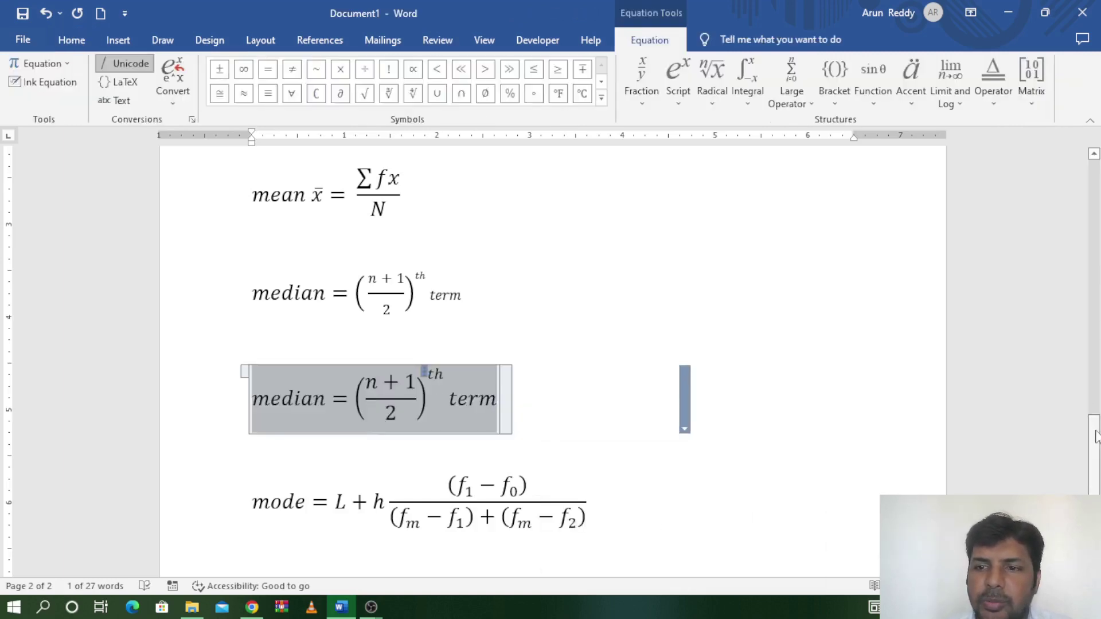
left_click_drag(1094, 436, 1094, 476)
- Insert a new equation below the mode formula reading 'mode = L + h'
left_click(640, 304)
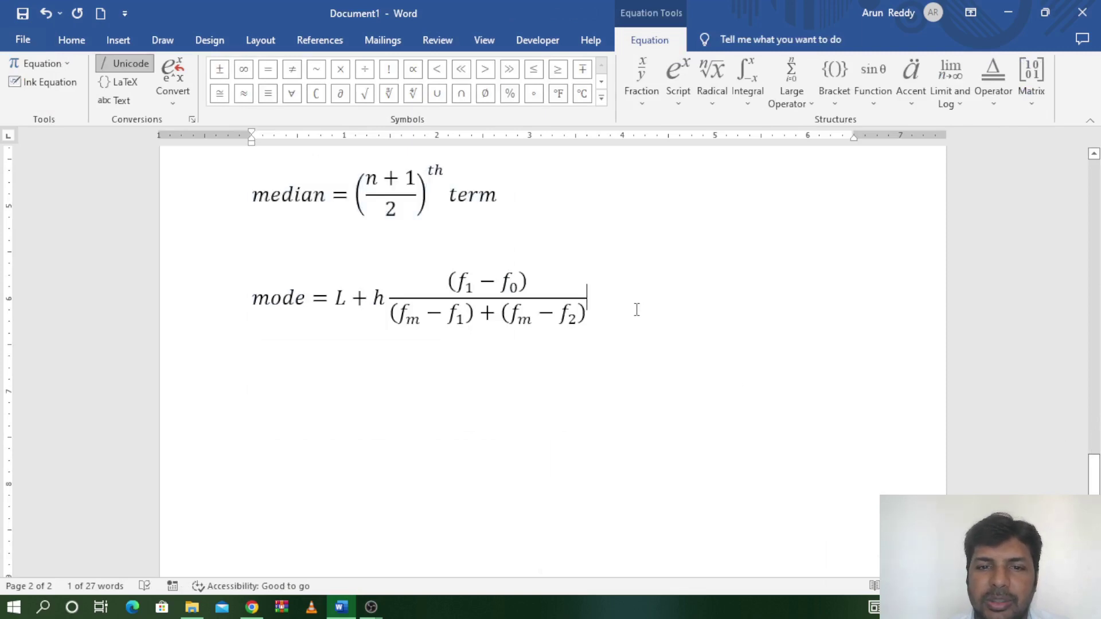
key("Return")
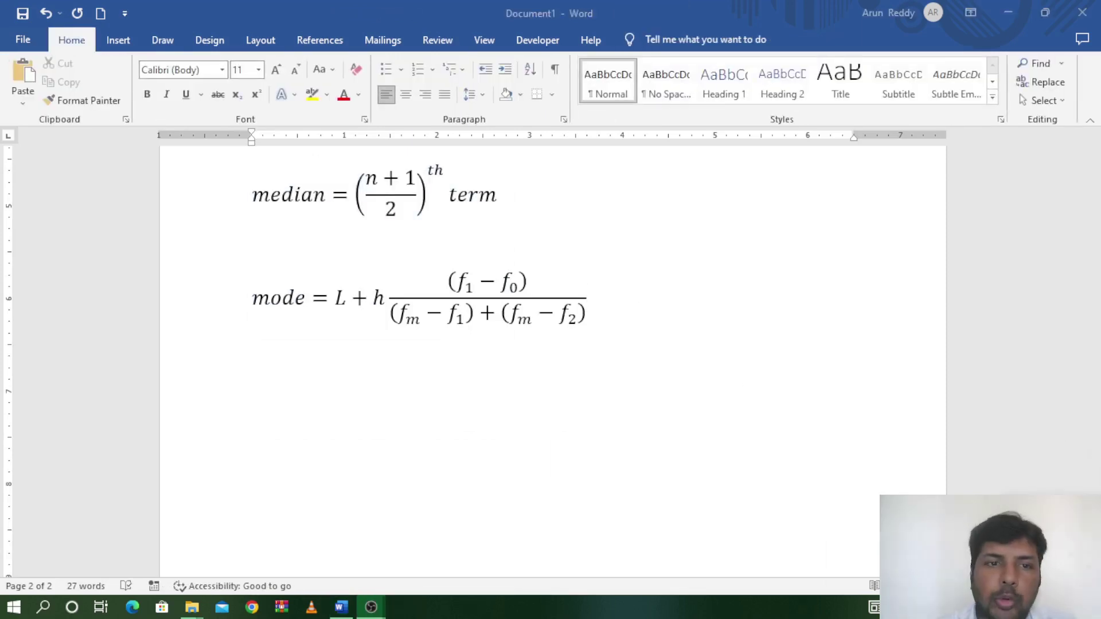
left_click(271, 356)
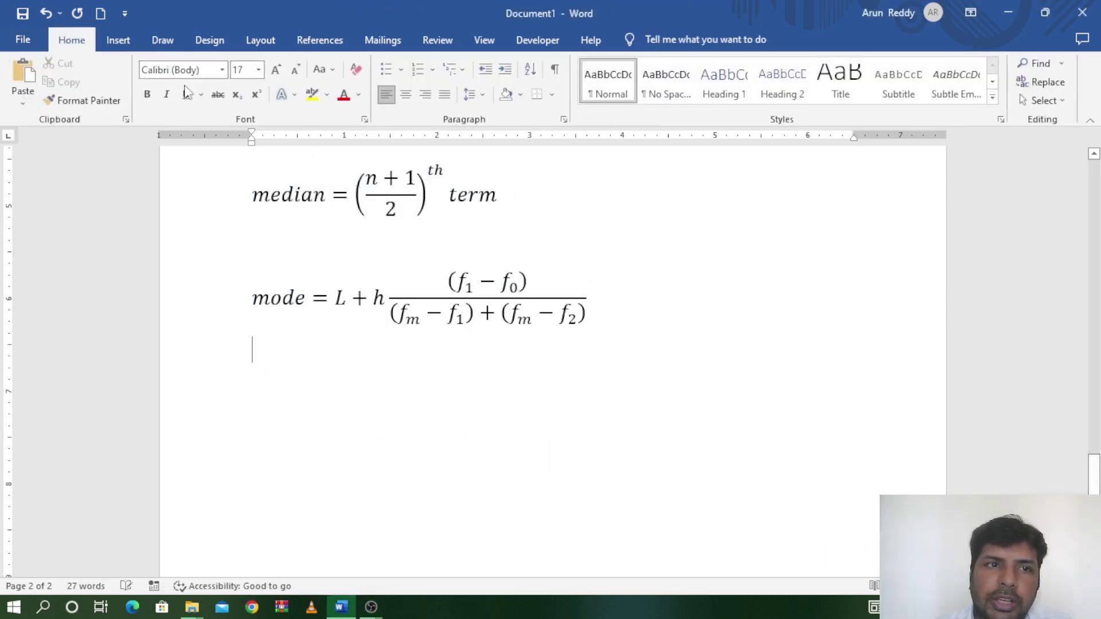
left_click(136, 37)
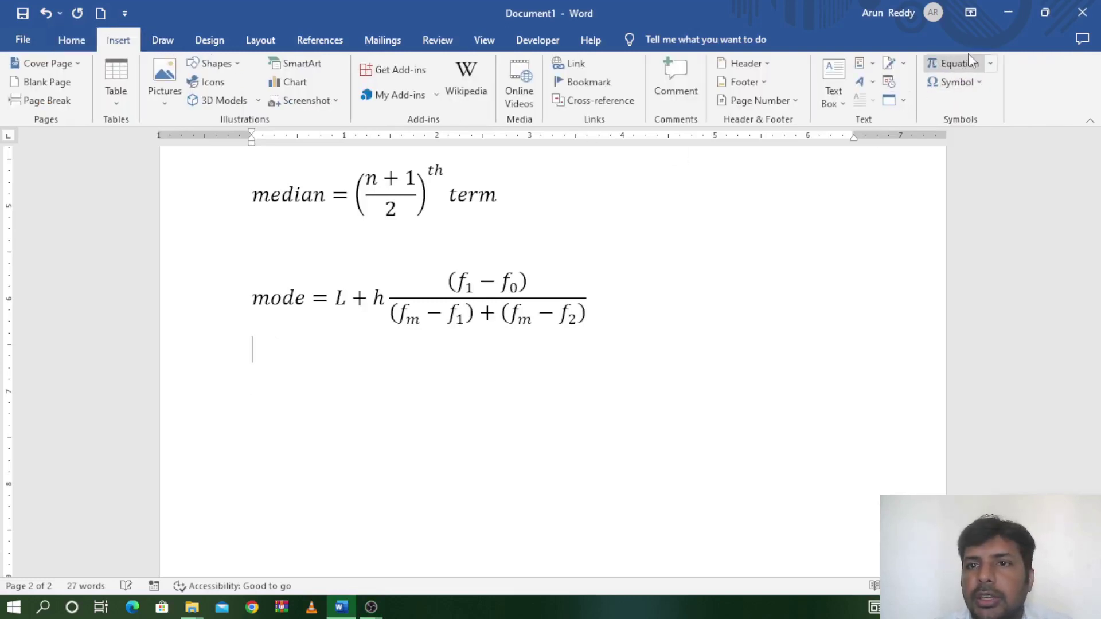
left_click(948, 65)
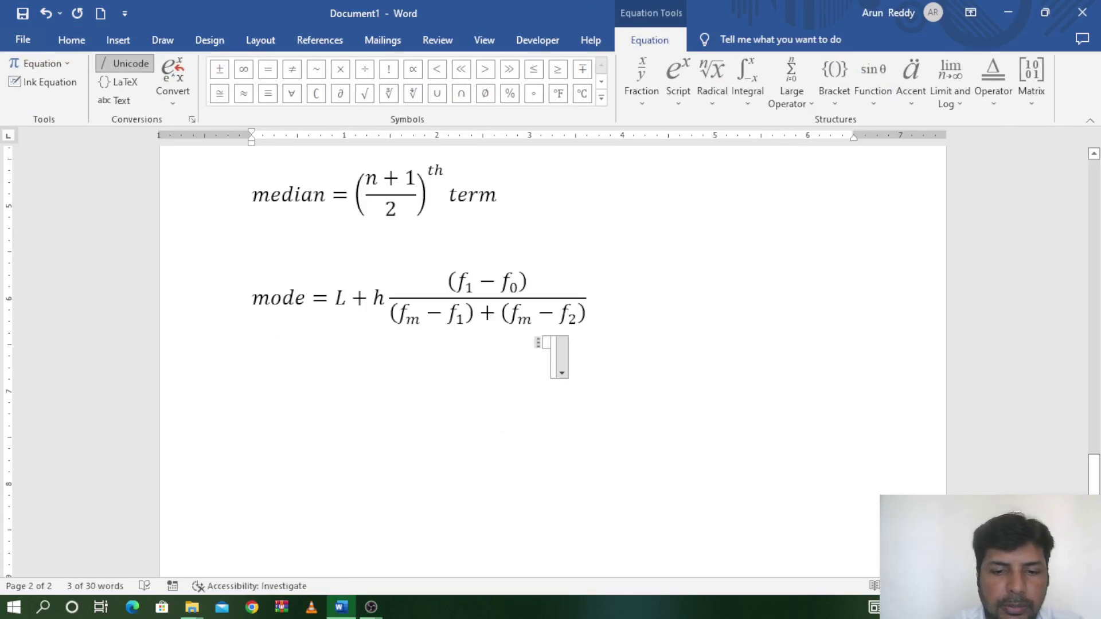
type("mode = ")
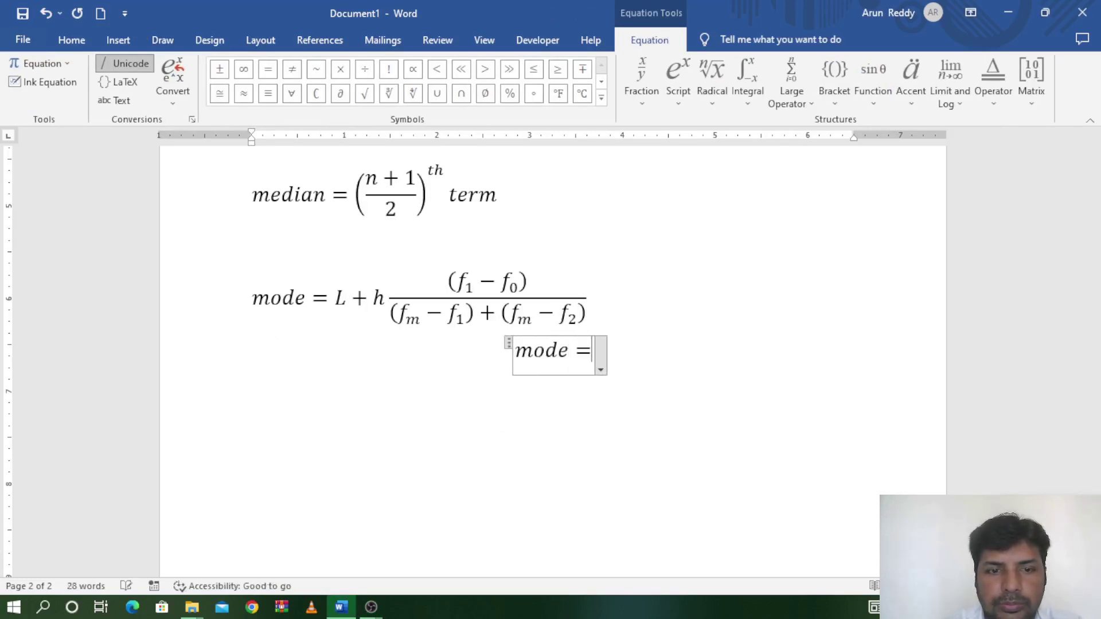
type("L + ")
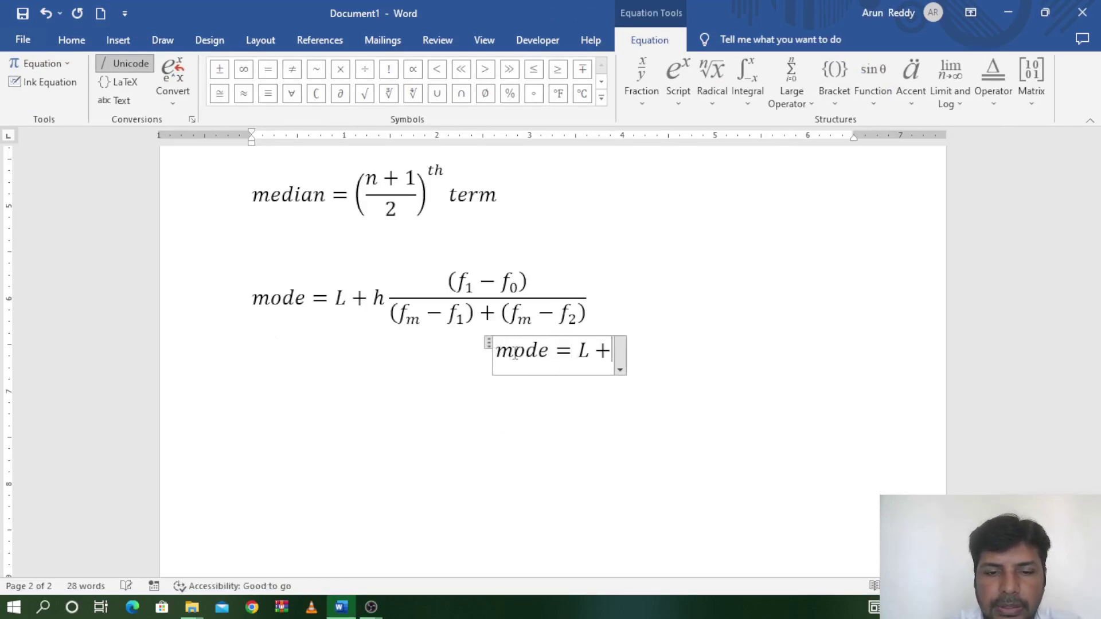
type("h")
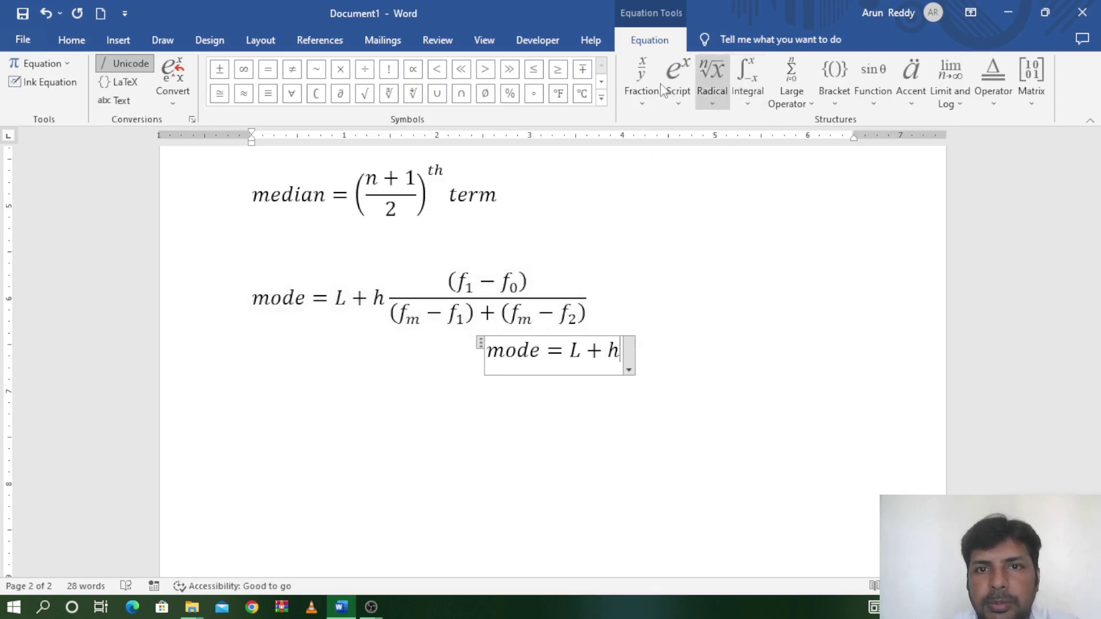
- Append a stacked fraction after h and start its numerator with an opening bracket
left_click(637, 80)
left_click(662, 163)
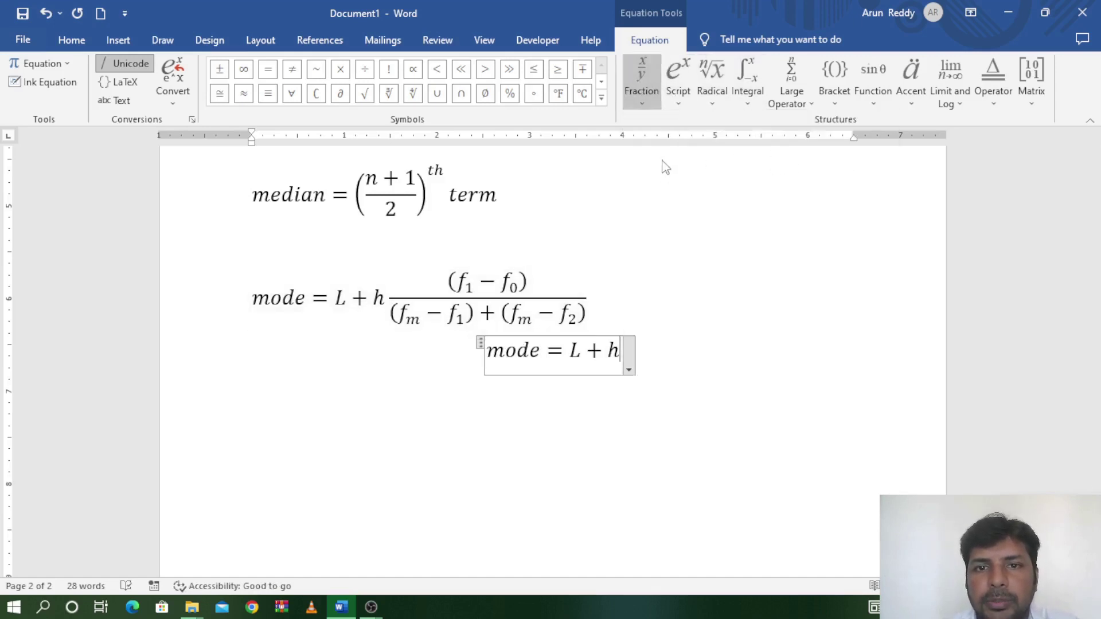
left_click(621, 347)
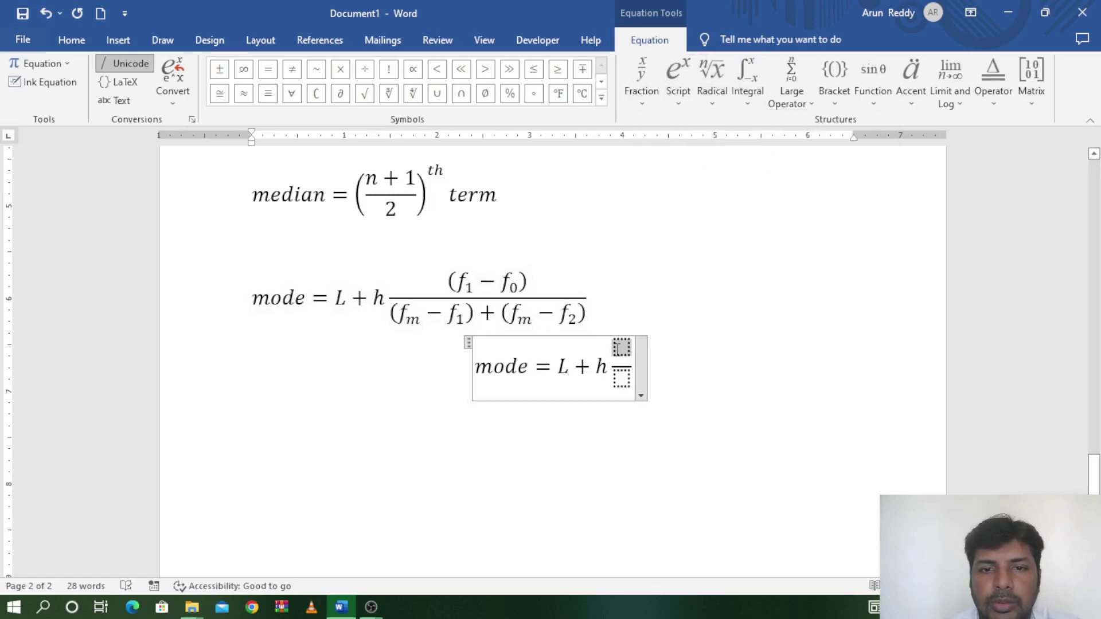
type("(")
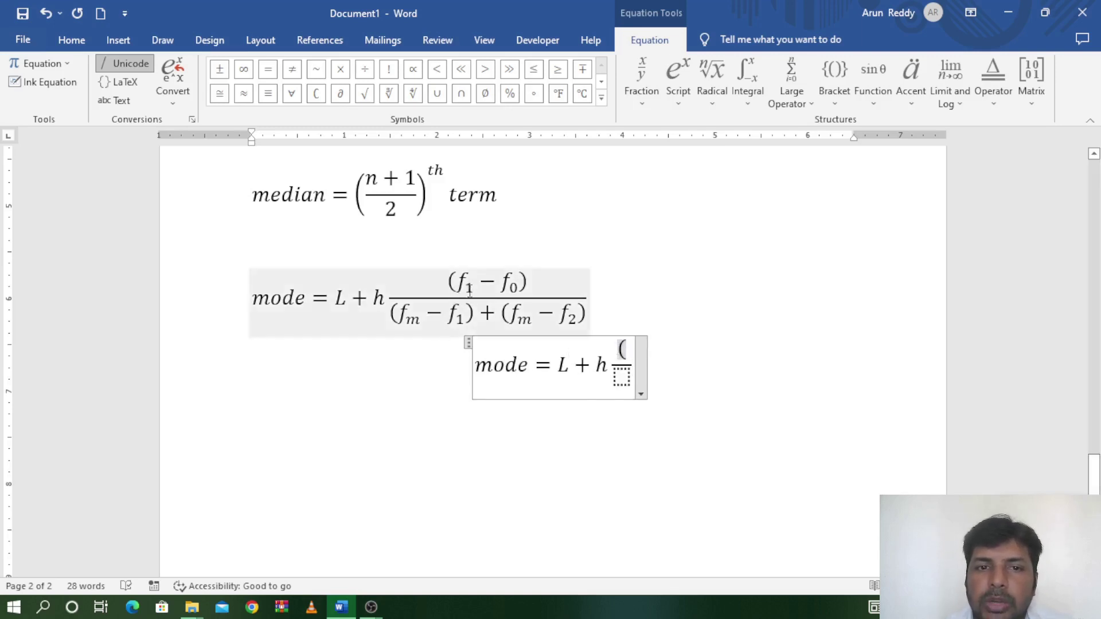
- Handwrite fm − f1 in the Math Input Control and insert it after the numerator's bracket
left_click(33, 80)
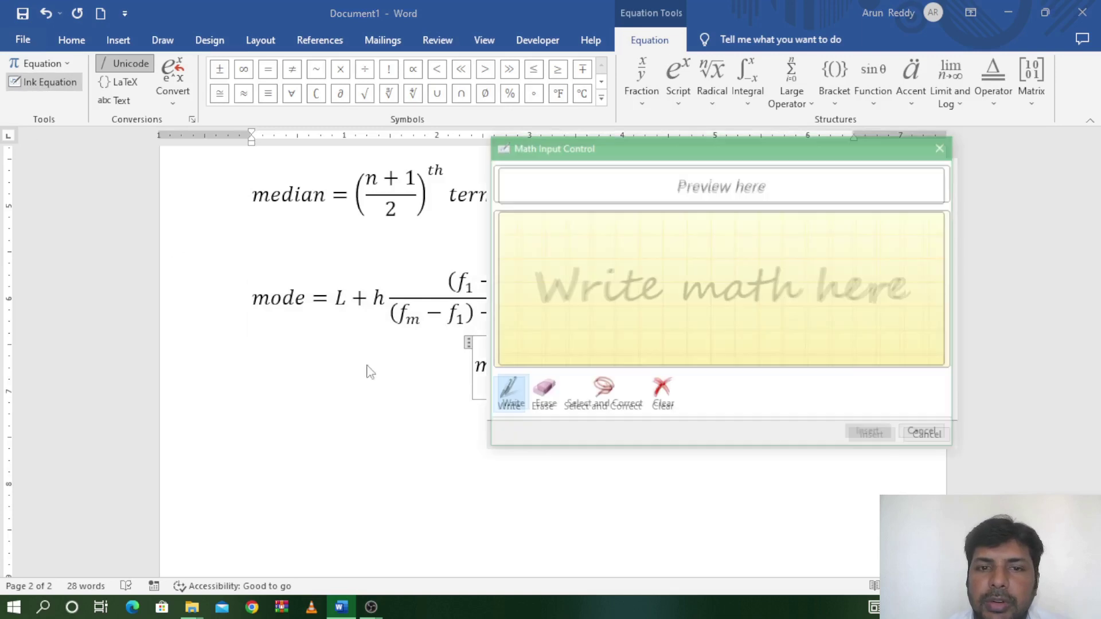
left_click_drag(561, 323, 591, 235)
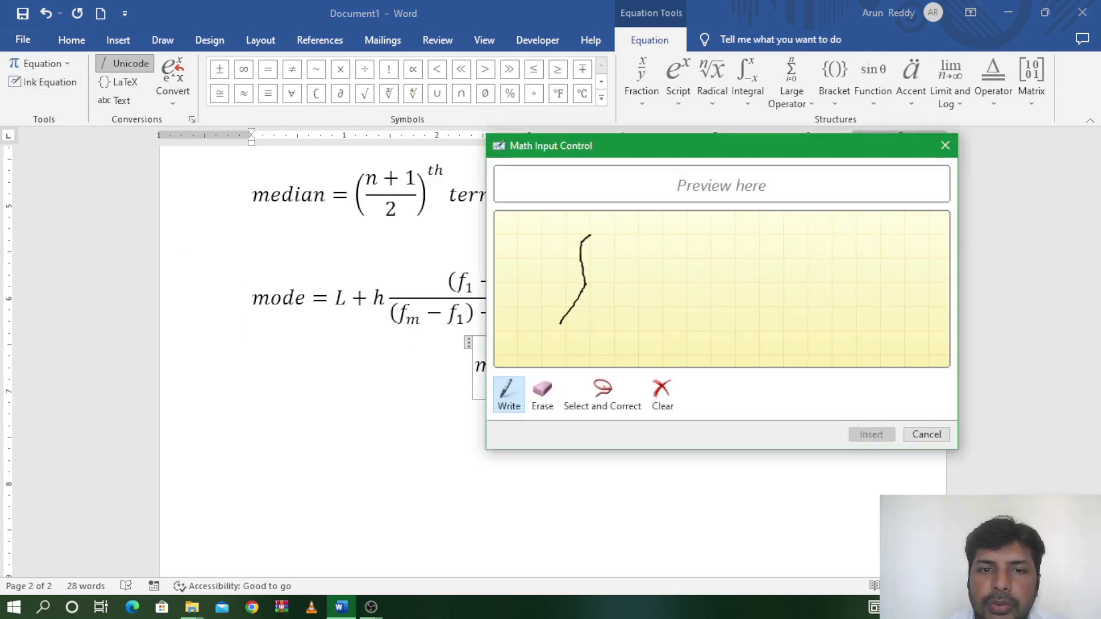
left_click_drag(559, 284, 606, 283)
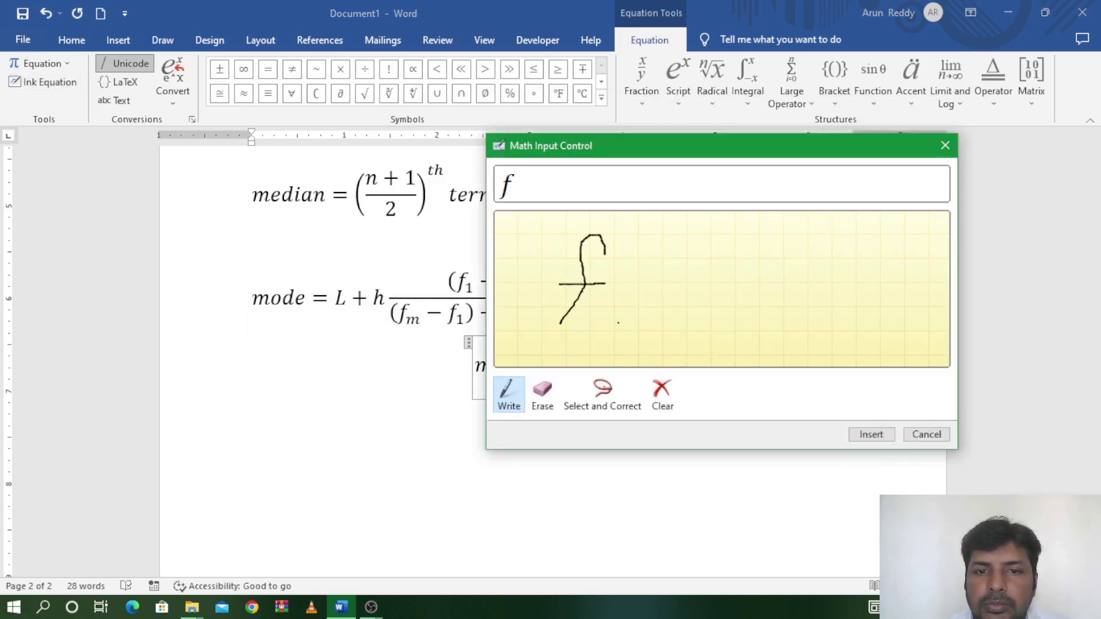
mouse_move(599, 334)
left_mouse_down()
mouse_move(608, 324)
mouse_move(635, 332)
left_mouse_up()
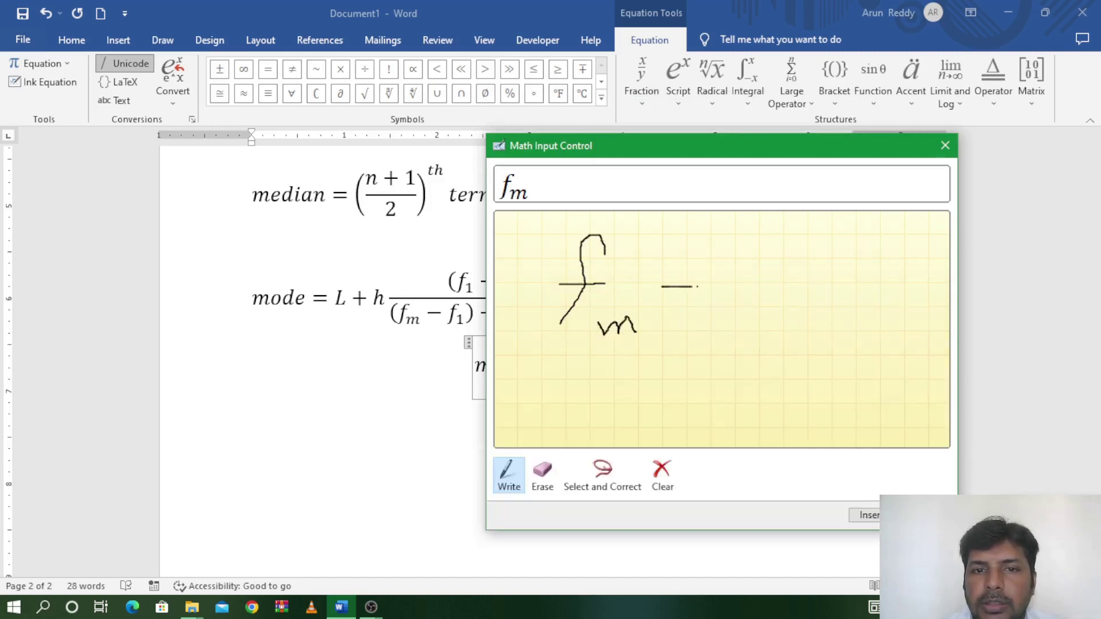
left_click_drag(739, 322, 753, 244)
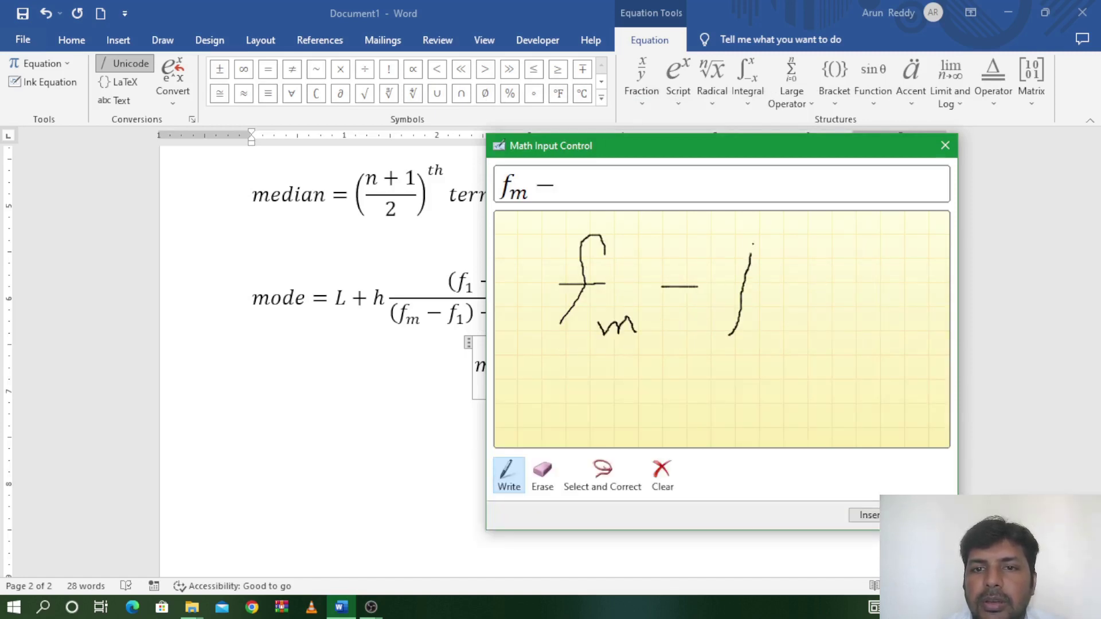
left_click_drag(726, 293, 767, 292)
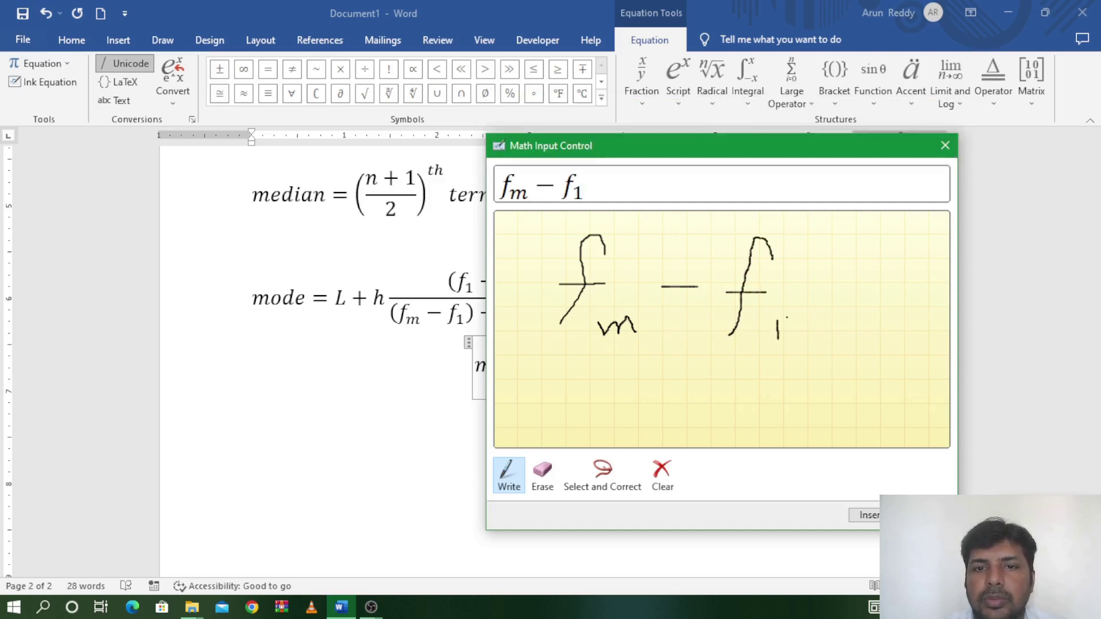
left_click(865, 514)
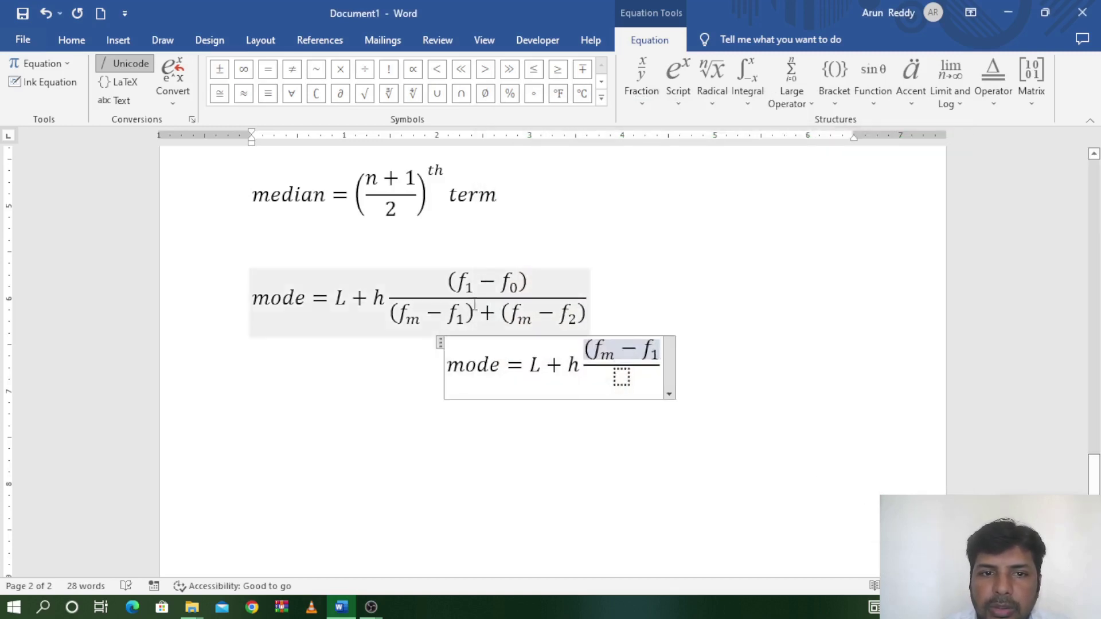
- Change the numerator subscripts to 1 and 0 so it reads (f₁ − f₀)
left_click(617, 357)
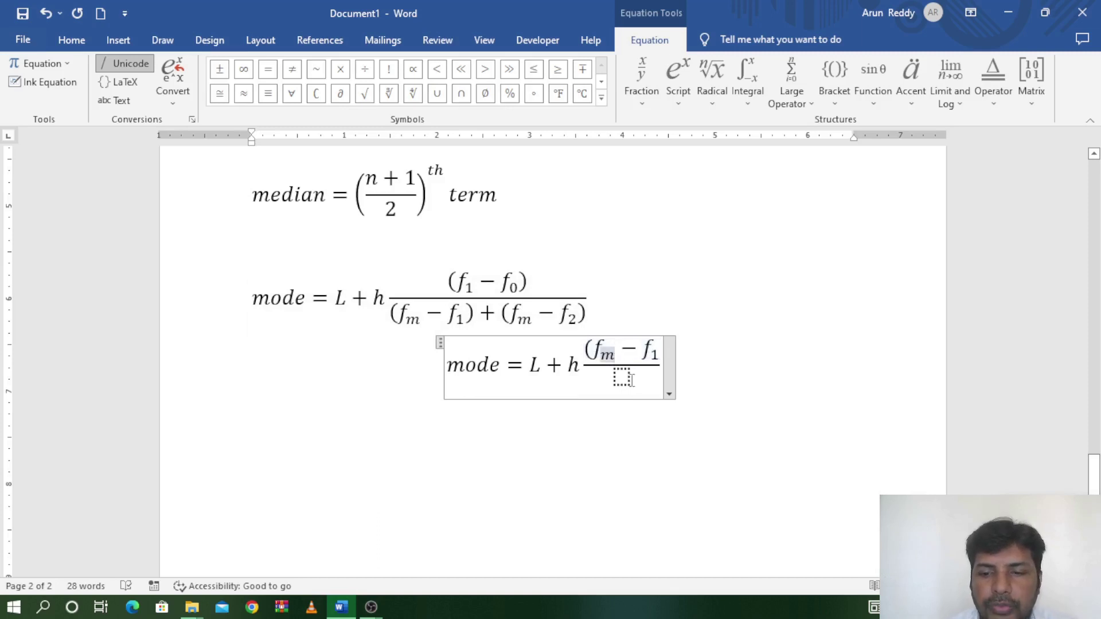
key("BackSpace")
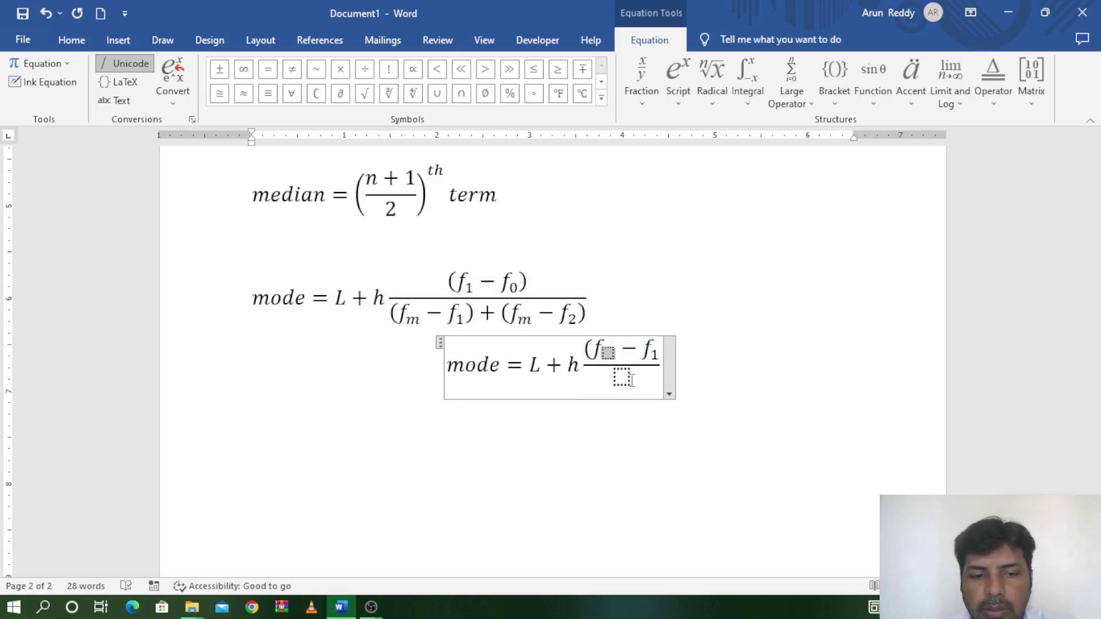
type("1")
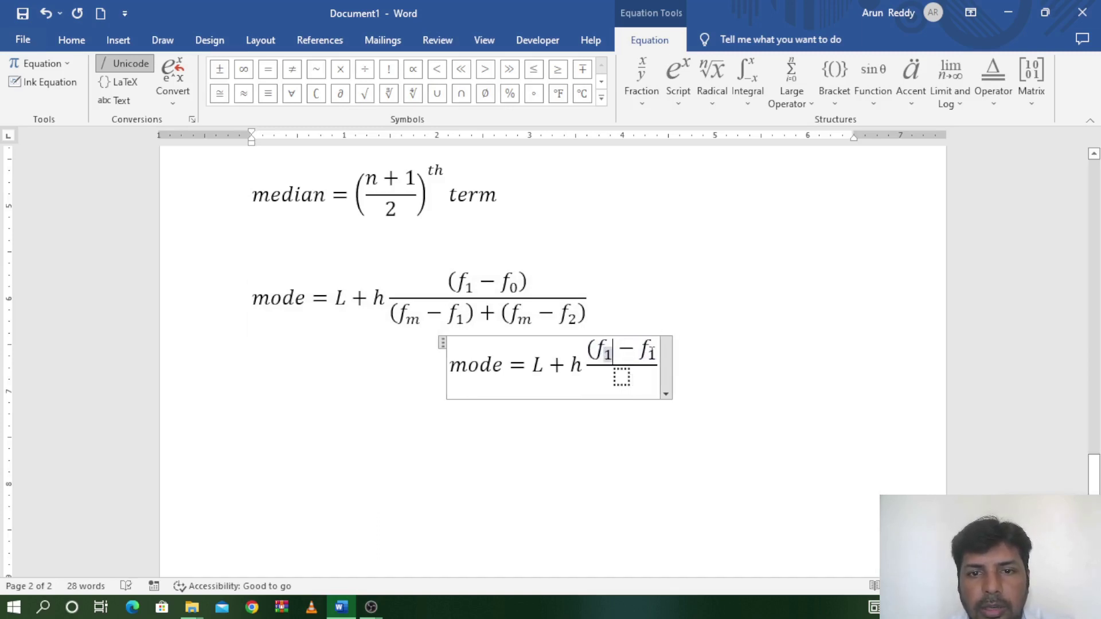
left_click(656, 359)
type("0")
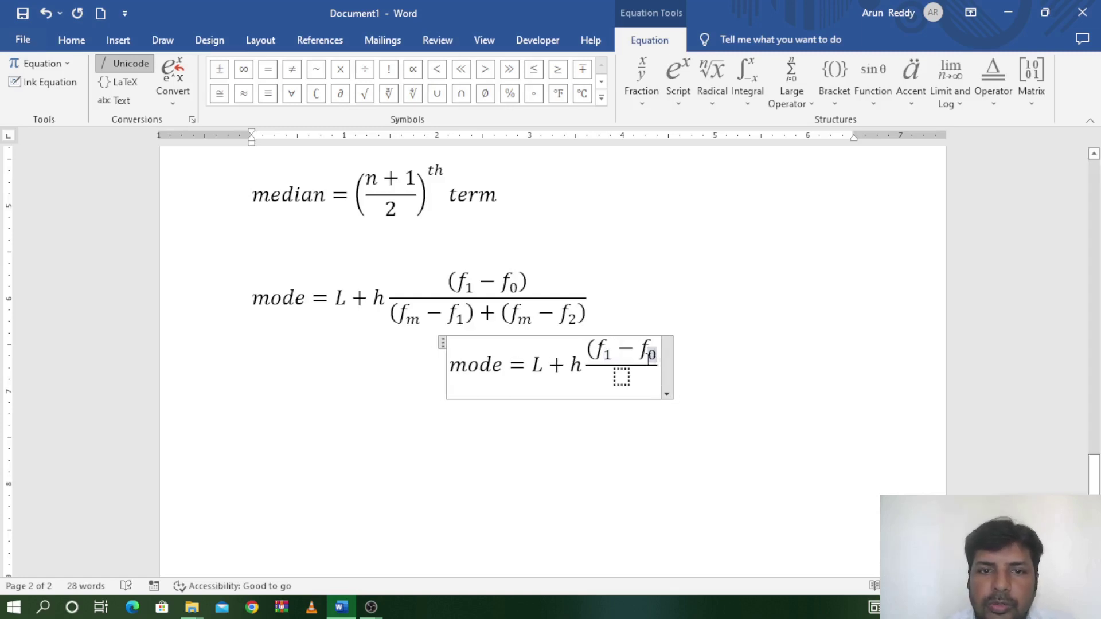
type(")")
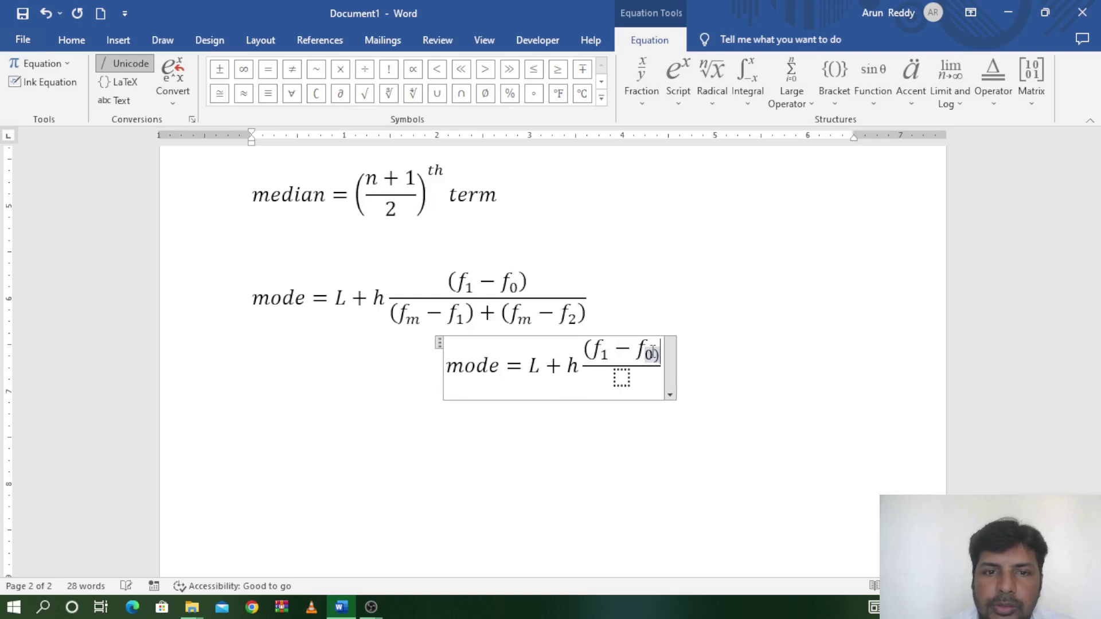
key("BackSpace")
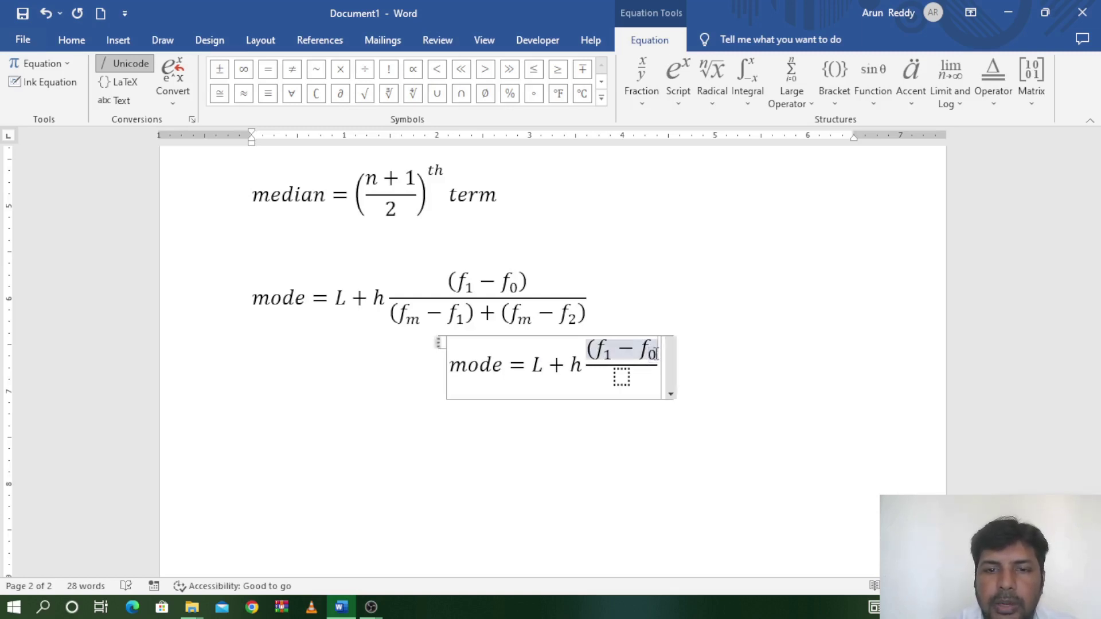
type(")")
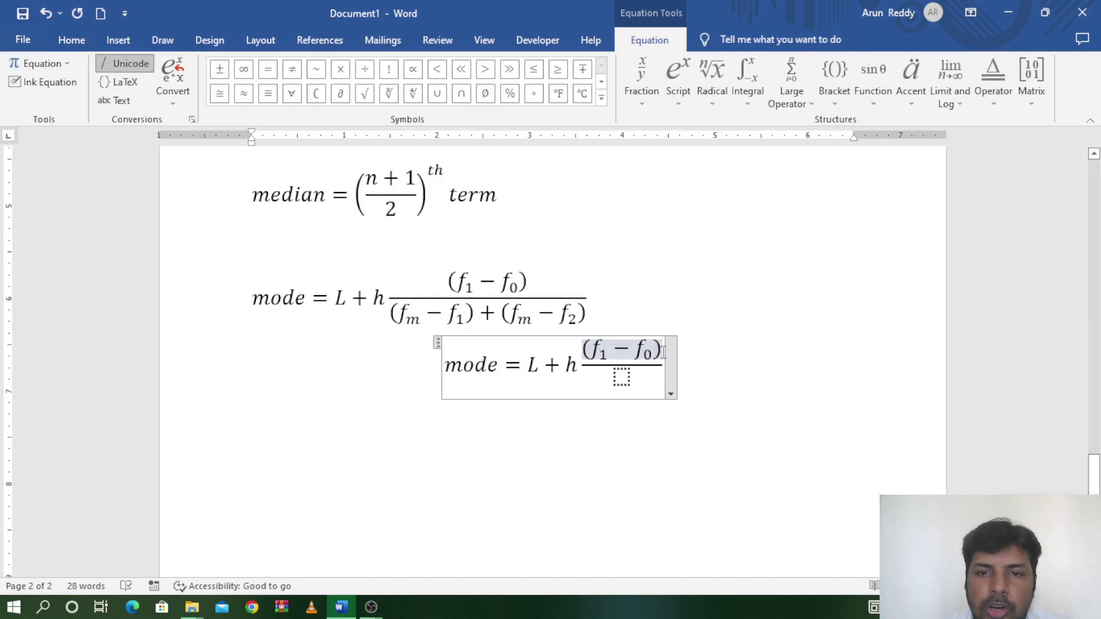
- Copy (f₁ − f₀) into the empty denominator
left_click_drag(663, 353, 587, 351)
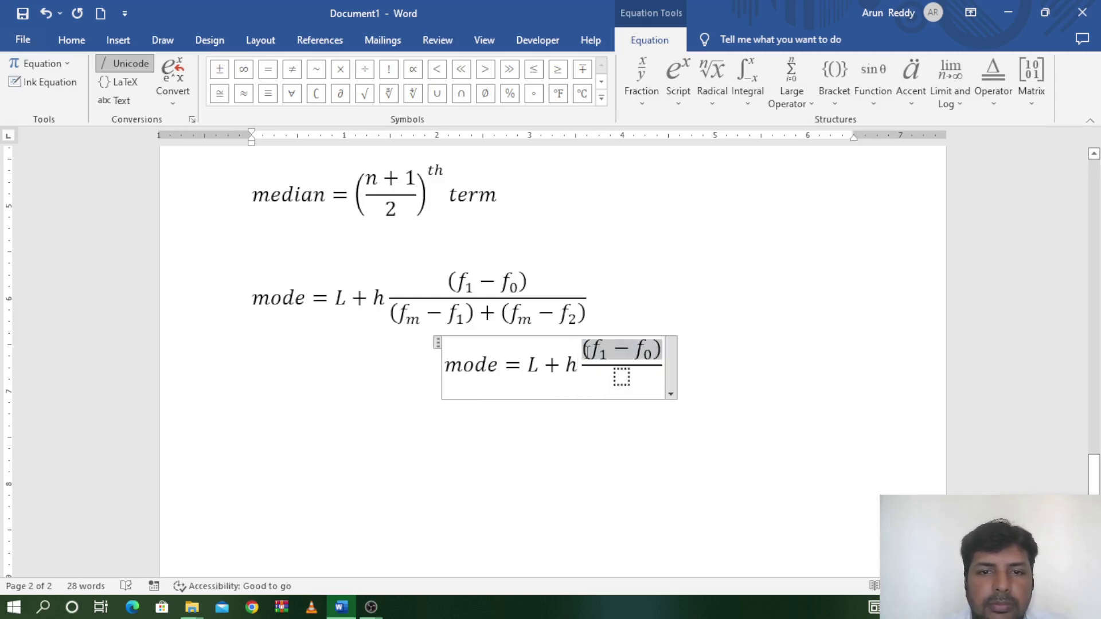
left_click(621, 377)
type("(f₁ − f₀)")
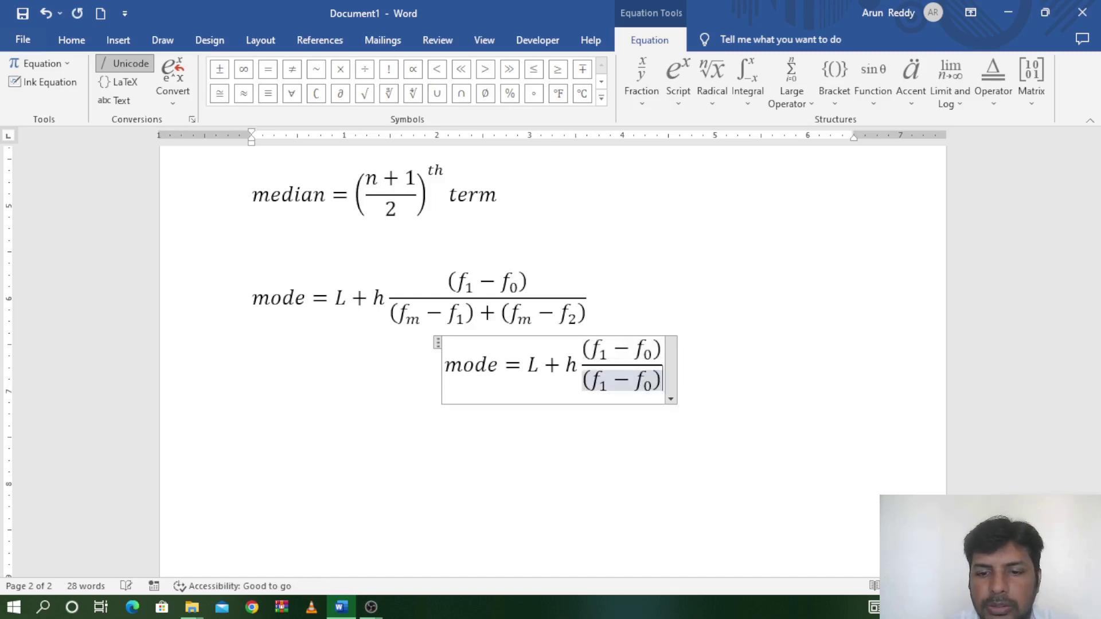
- Append + (f₁ − f₀) to the denominator and change its subscripts to m, 1, m
type("+")
type("(f₁ − f₀)")
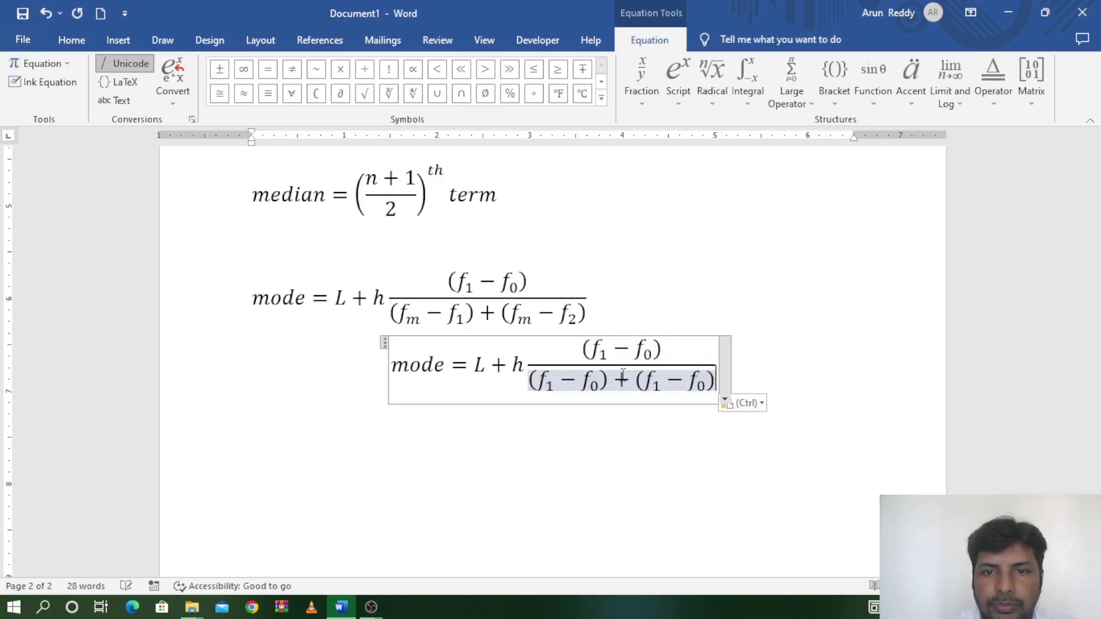
double_click(552, 384)
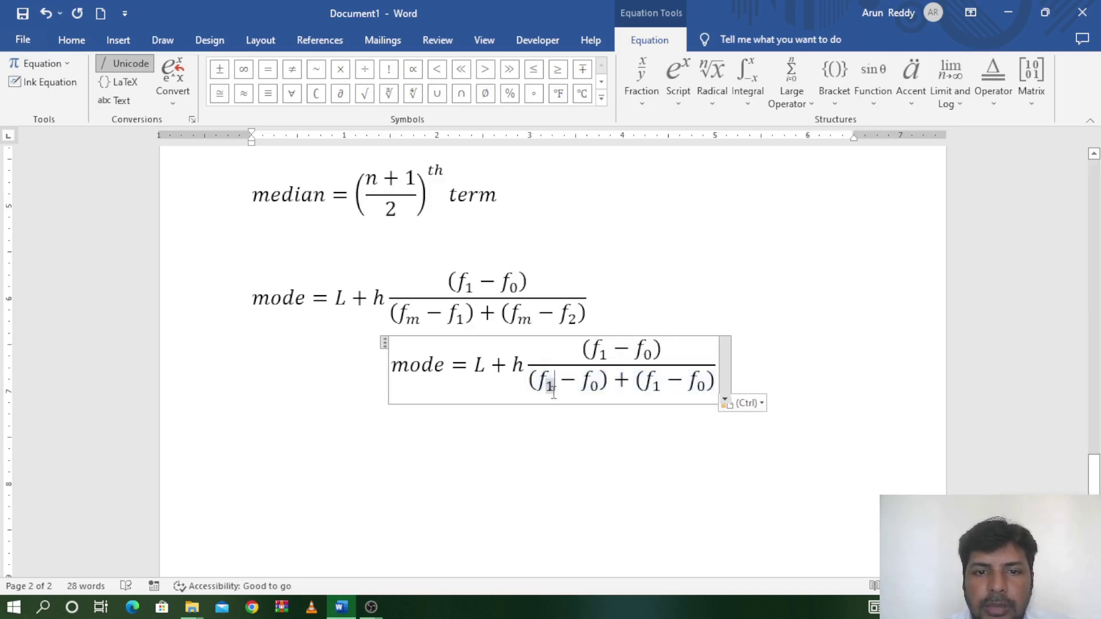
key("BackSpace")
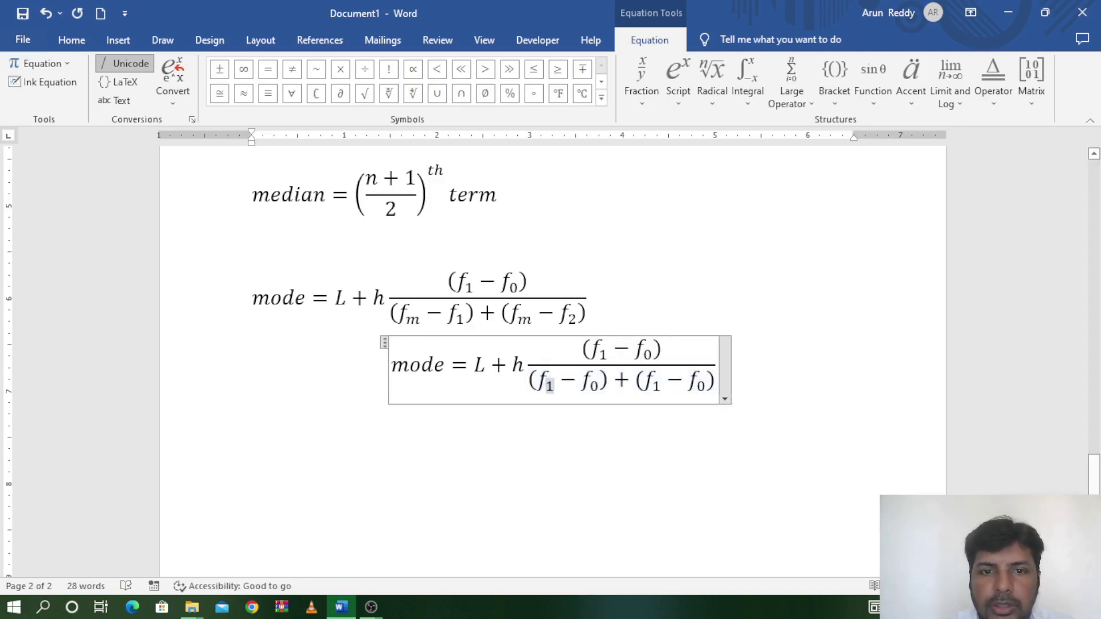
type("m")
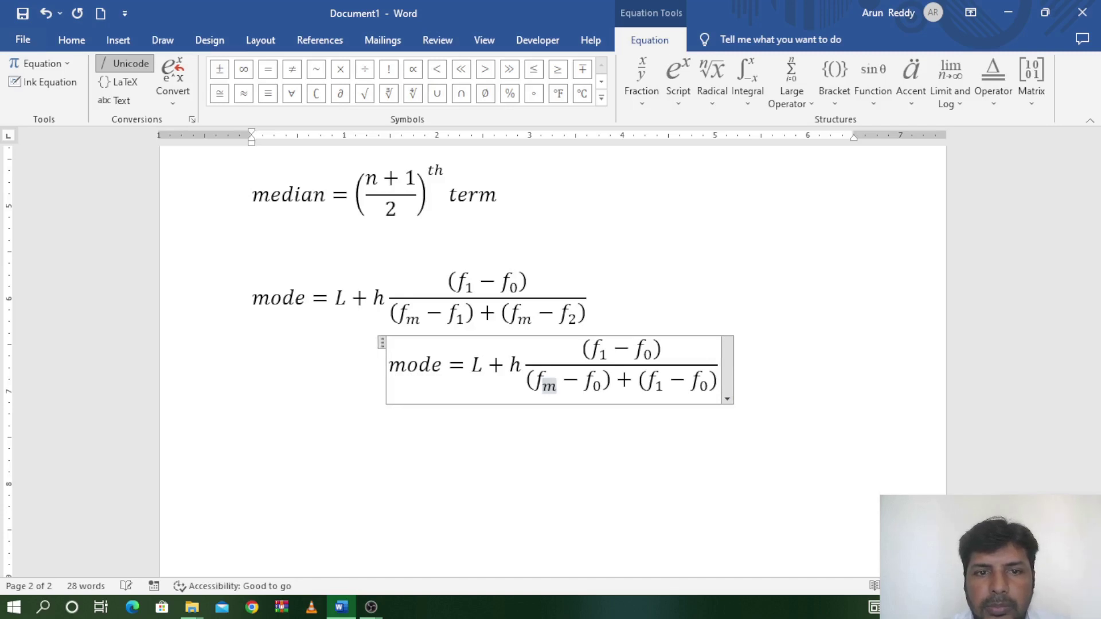
double_click(599, 386)
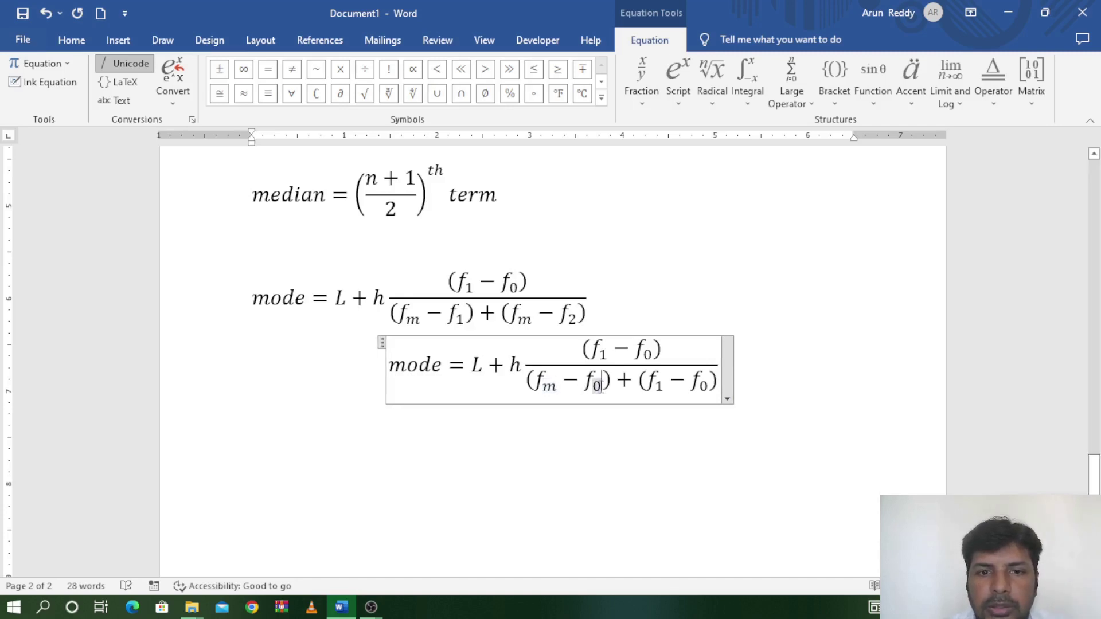
type("11")
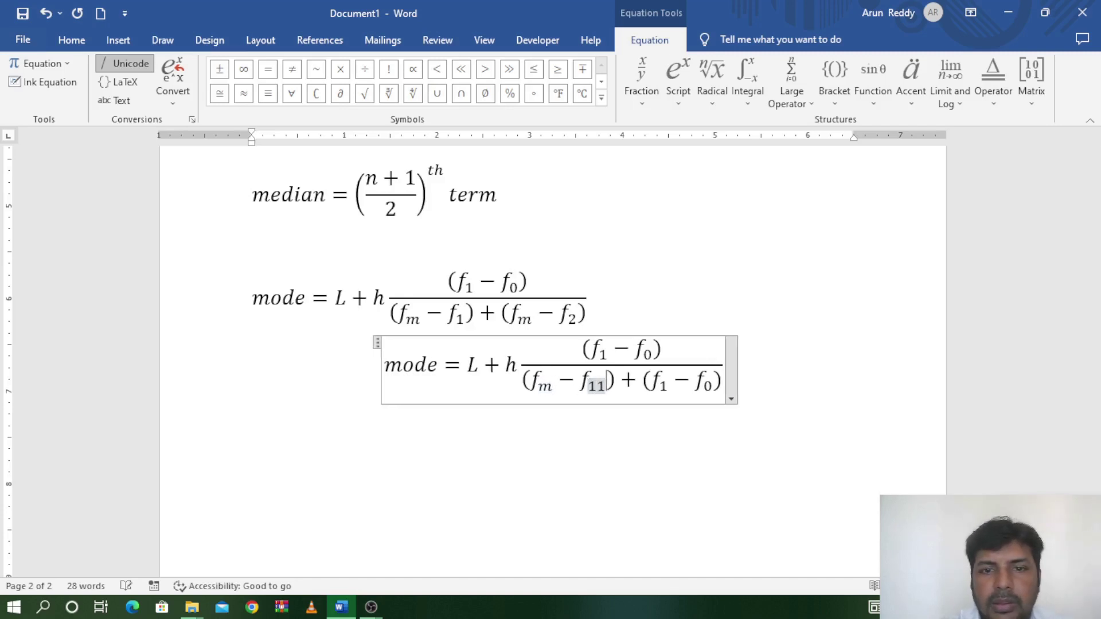
key("BackSpace")
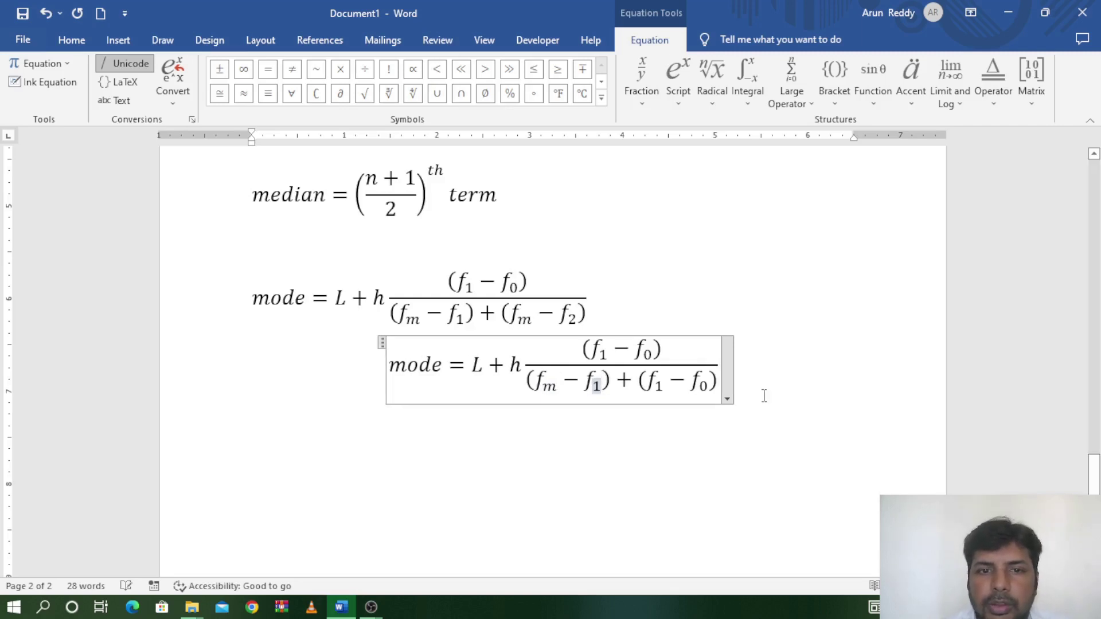
double_click(660, 386)
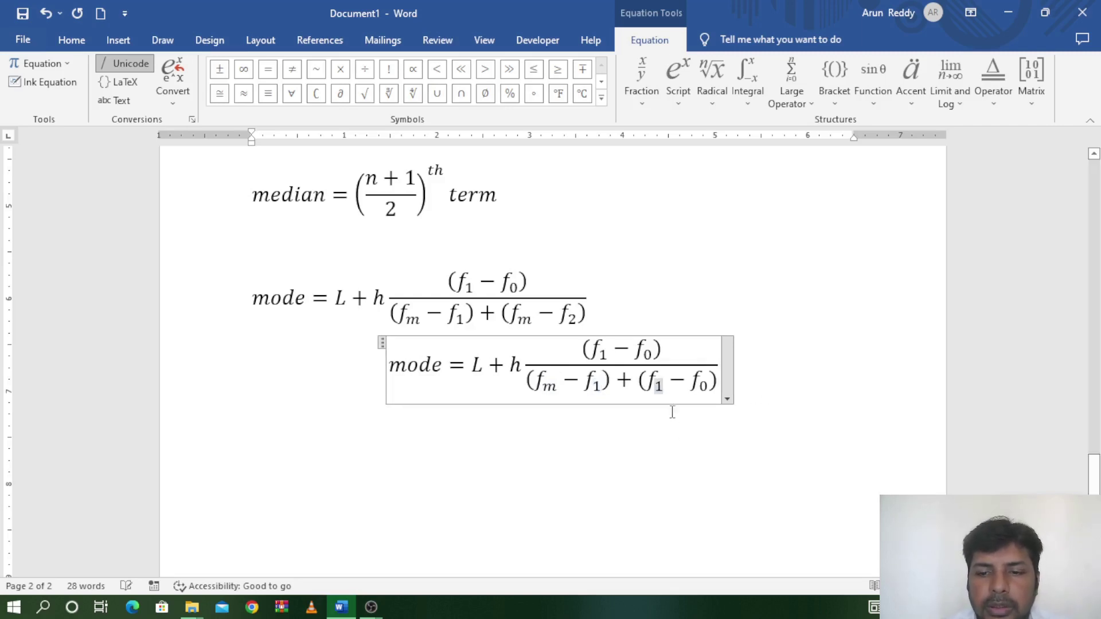
type("m")
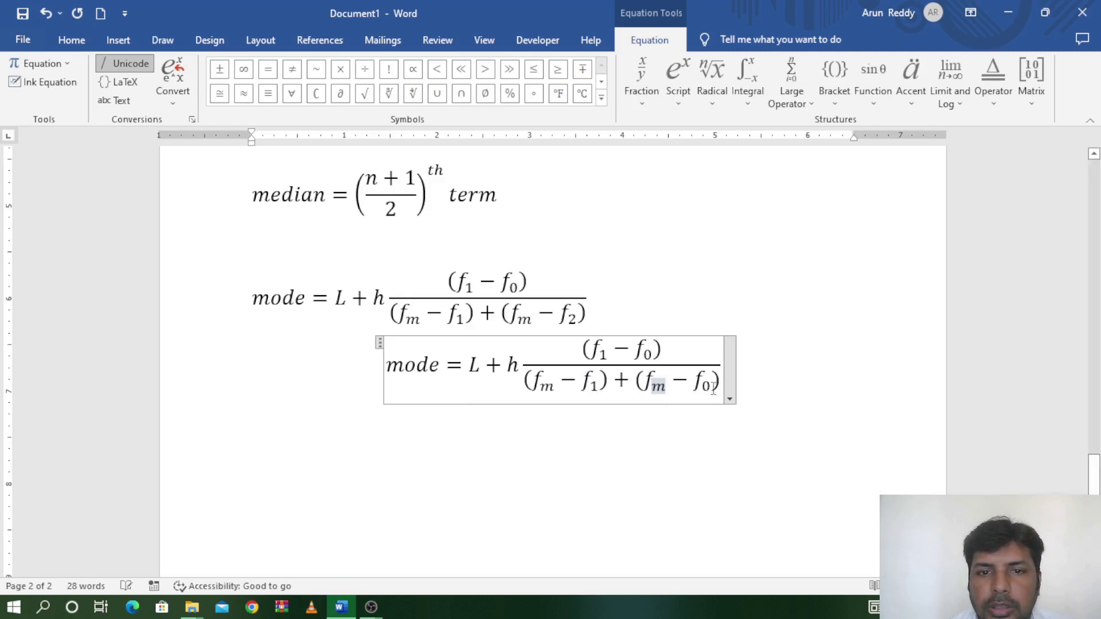
double_click(710, 386)
key("BackSpace")
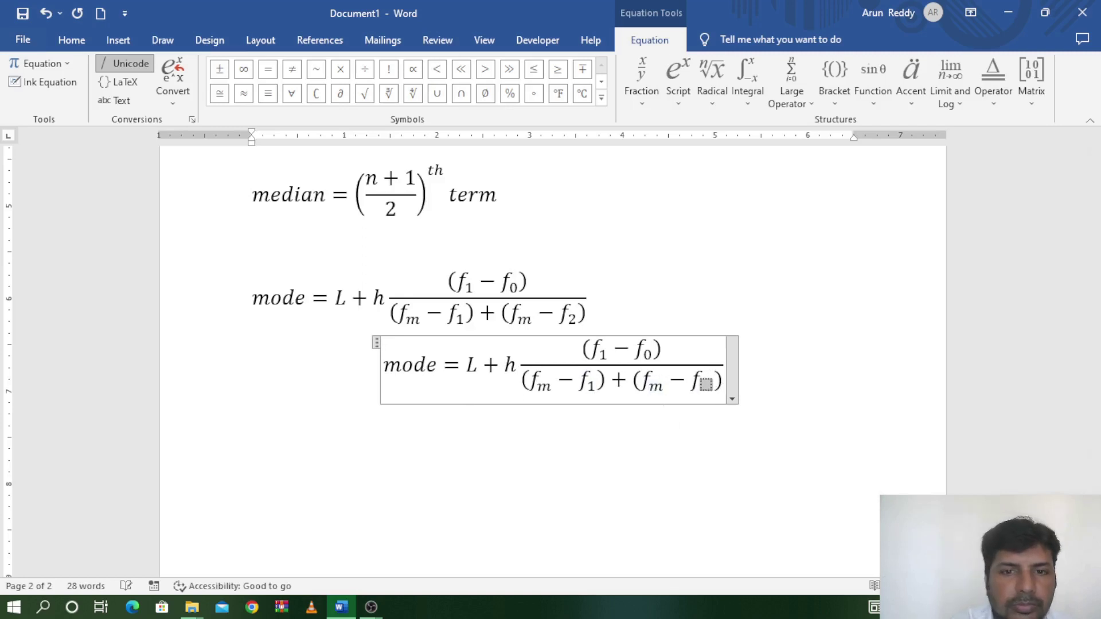
- Set the final subscript to 2, then left-justify the mode equation
type("2")
left_click(732, 397)
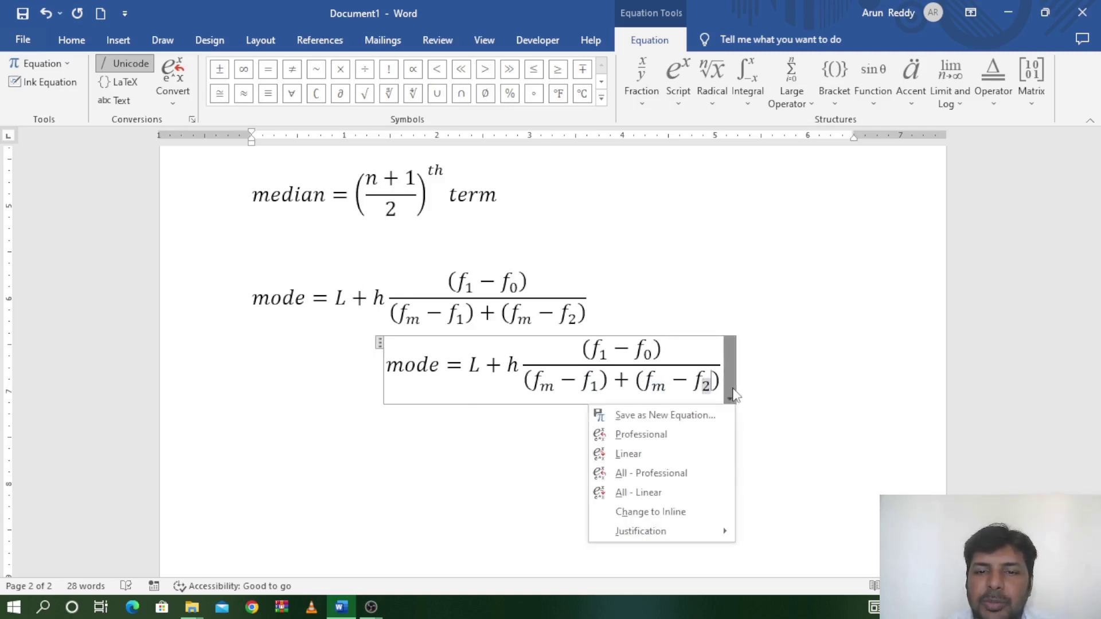
mouse_move(654, 531)
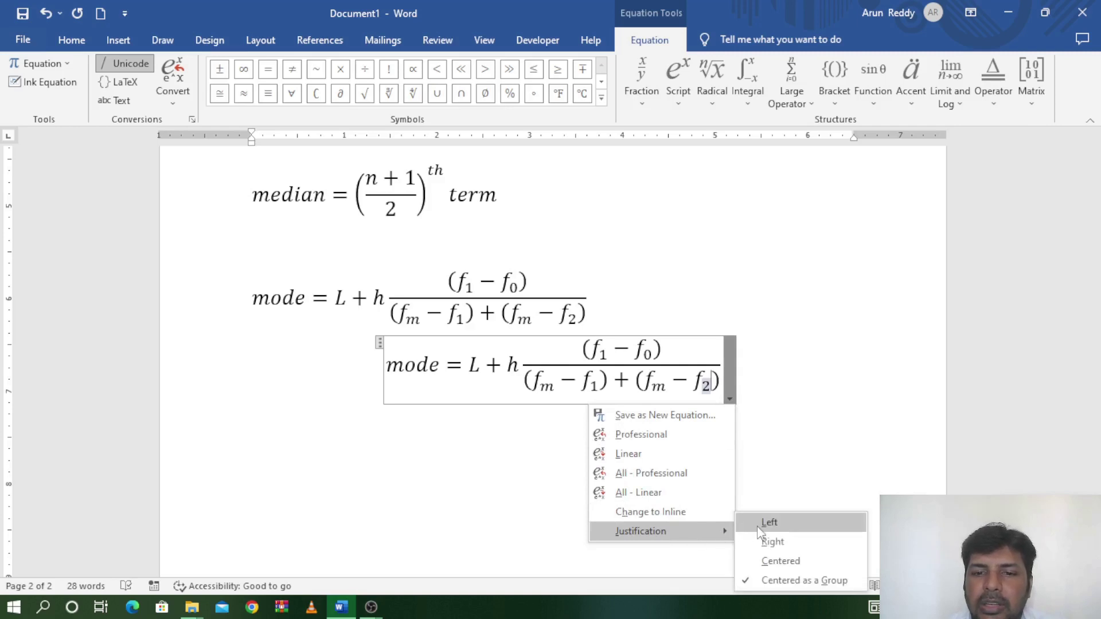
left_click(761, 532)
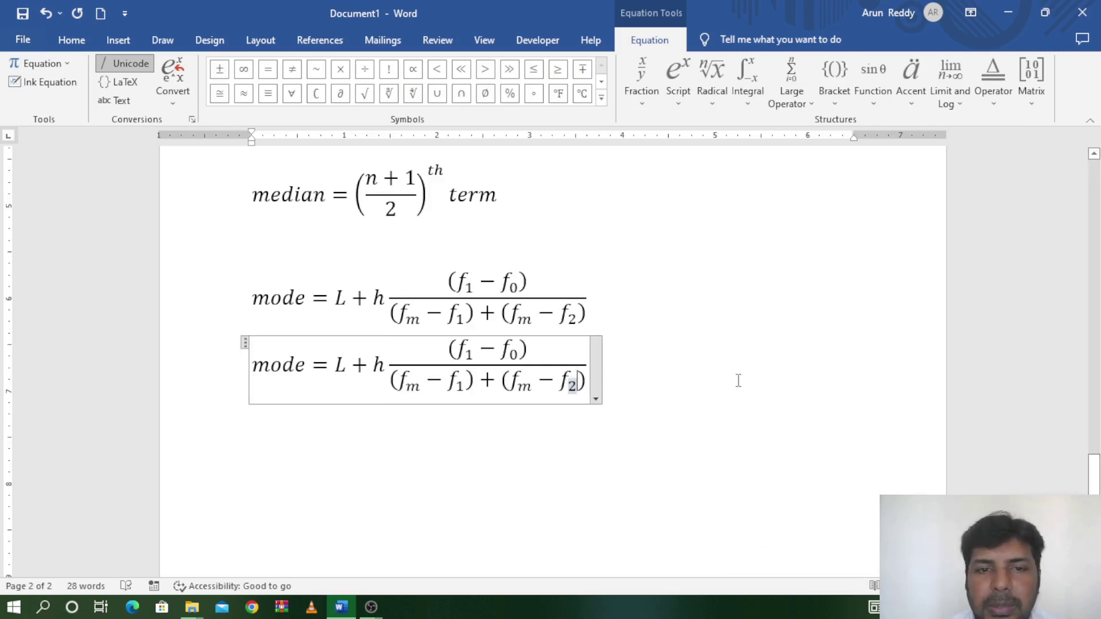
left_click(711, 396)
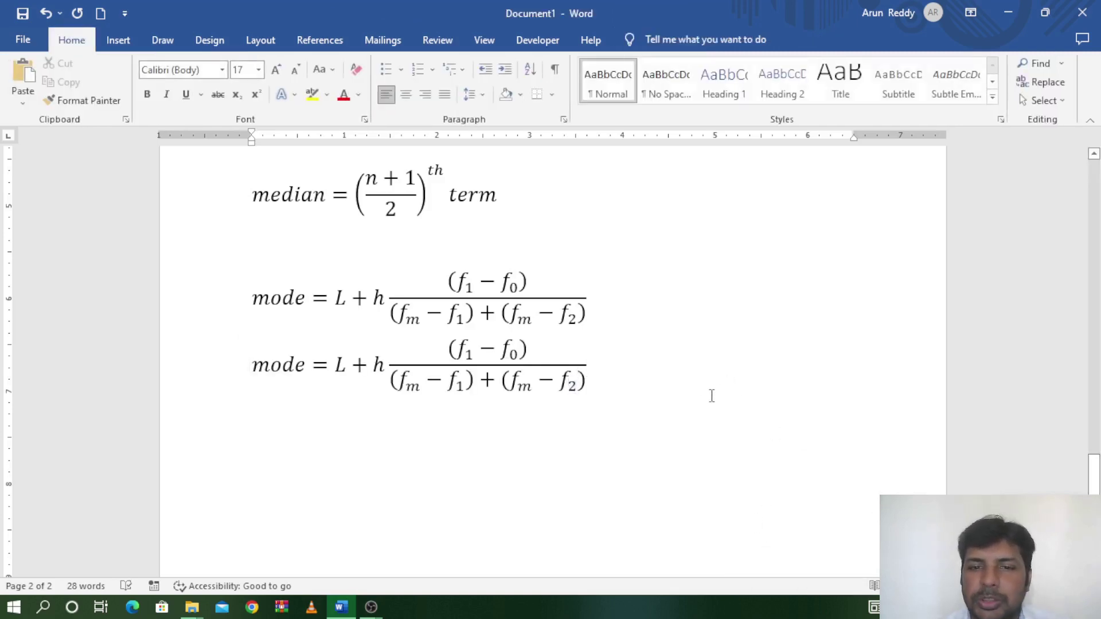